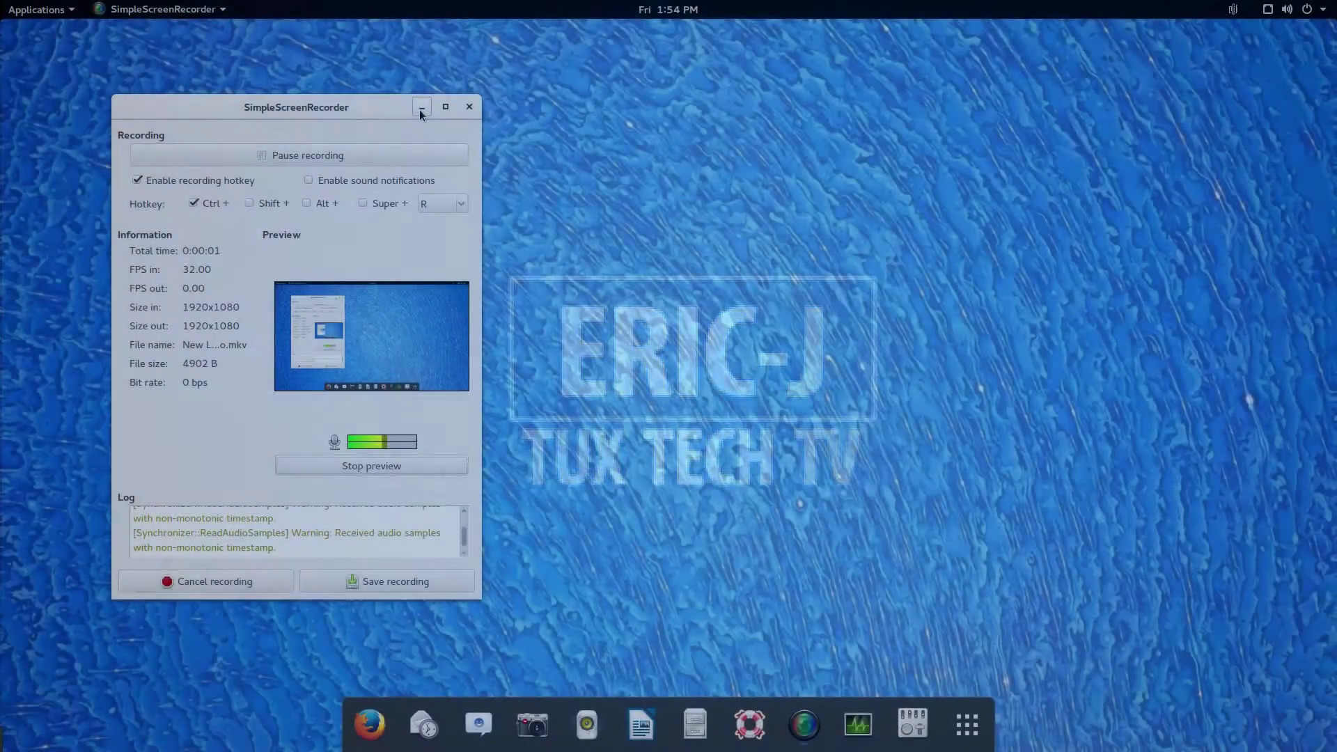
Minimise the screen recorder and search the applications for 'nvidi'
click(421, 110)
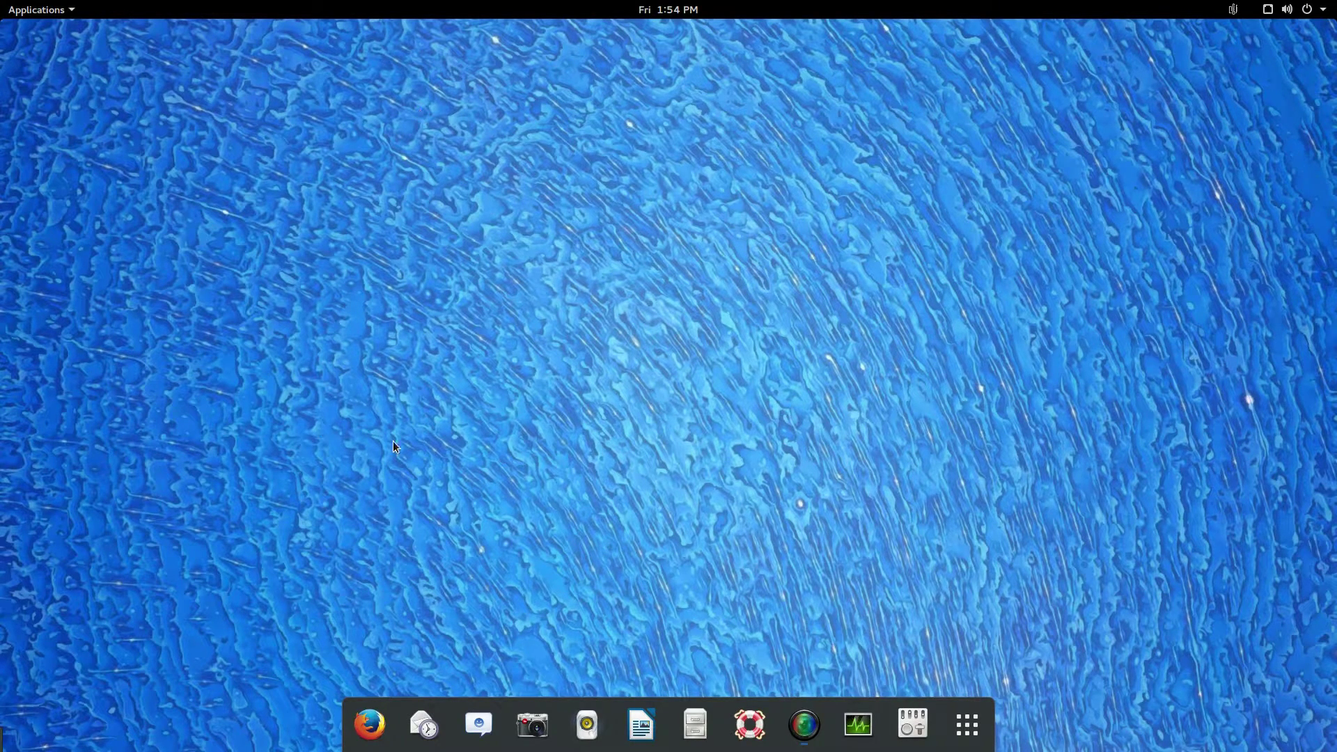
click(967, 727)
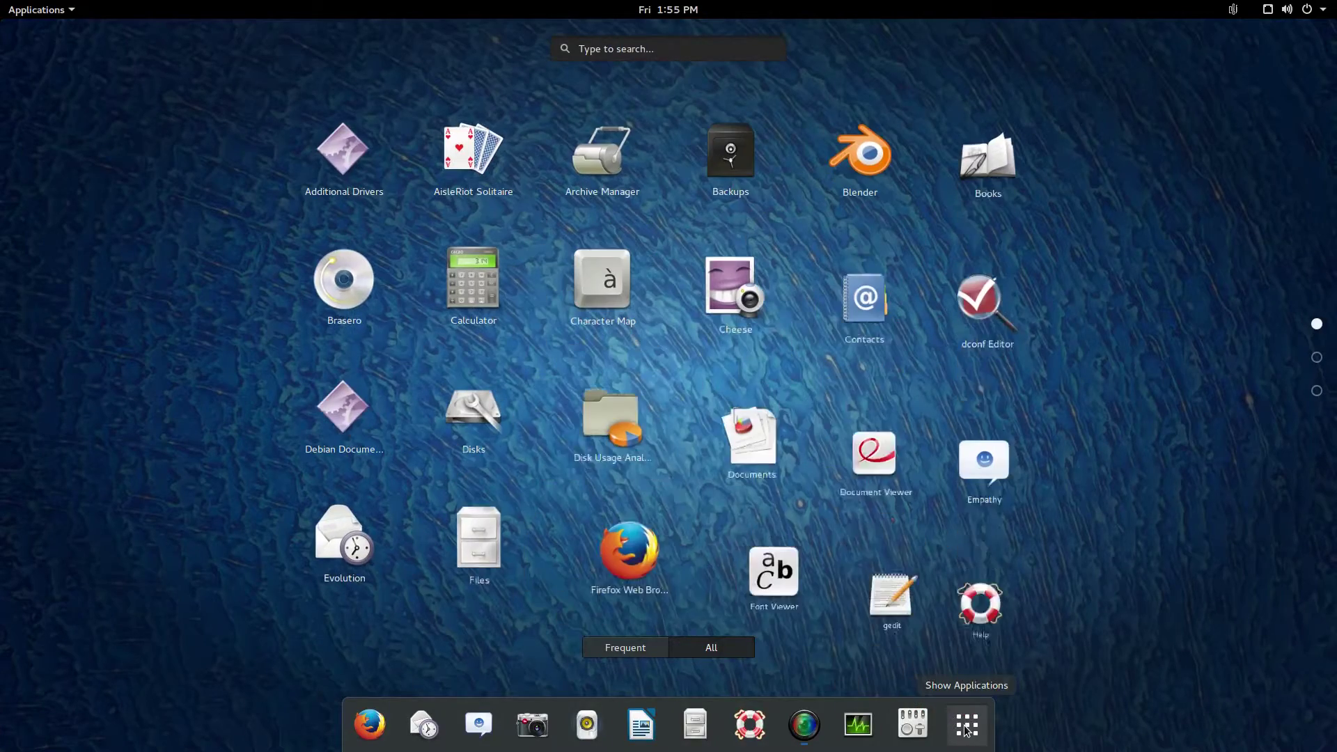
text(nvidi)
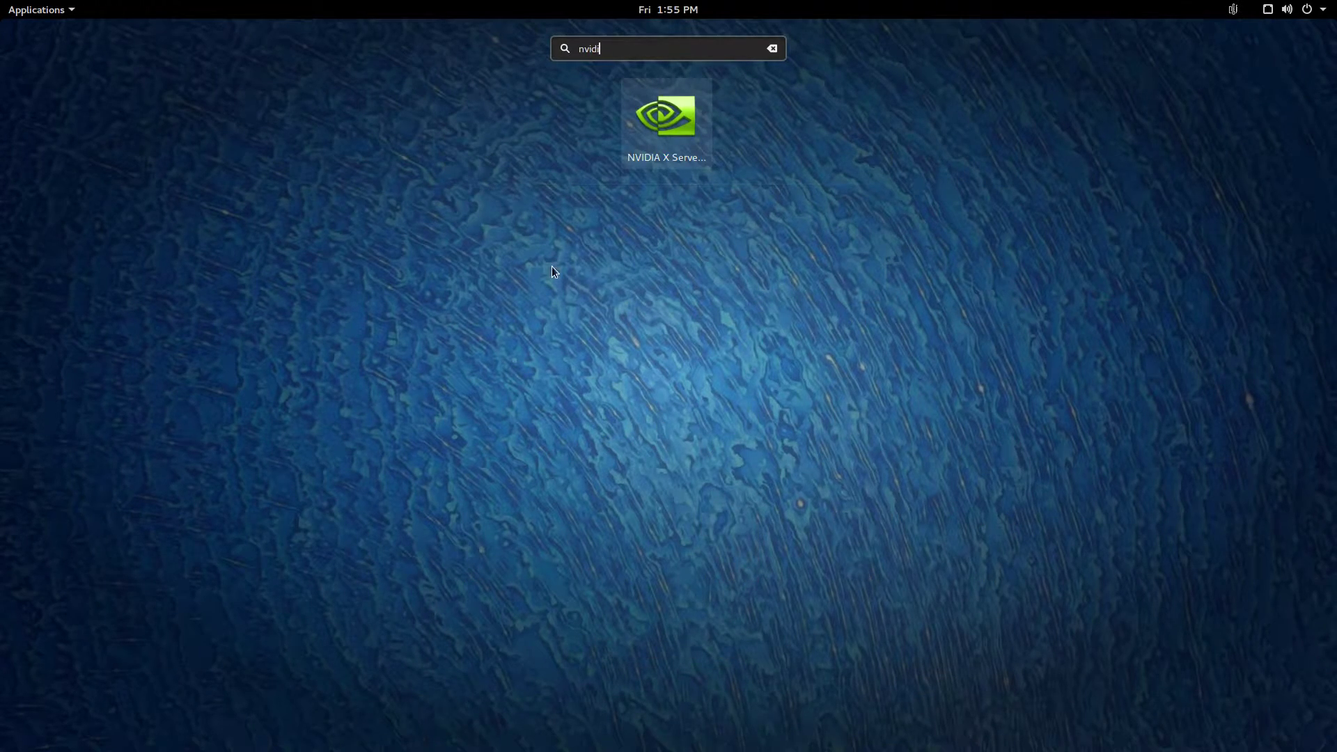
Launch NVIDIA X Server Settings and browse the Display, XVideo, OpenGL and GLX pages to Antialiasing Settings
click(693, 123)
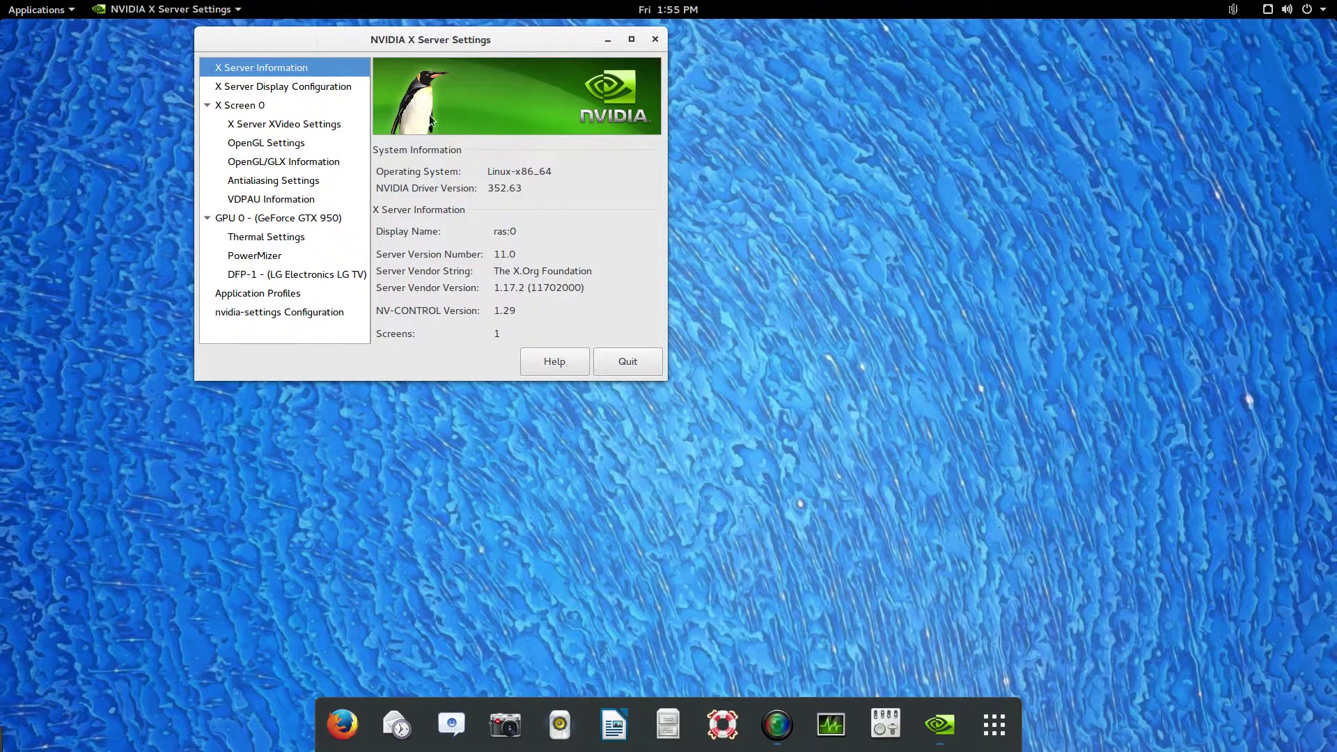
click(354, 86)
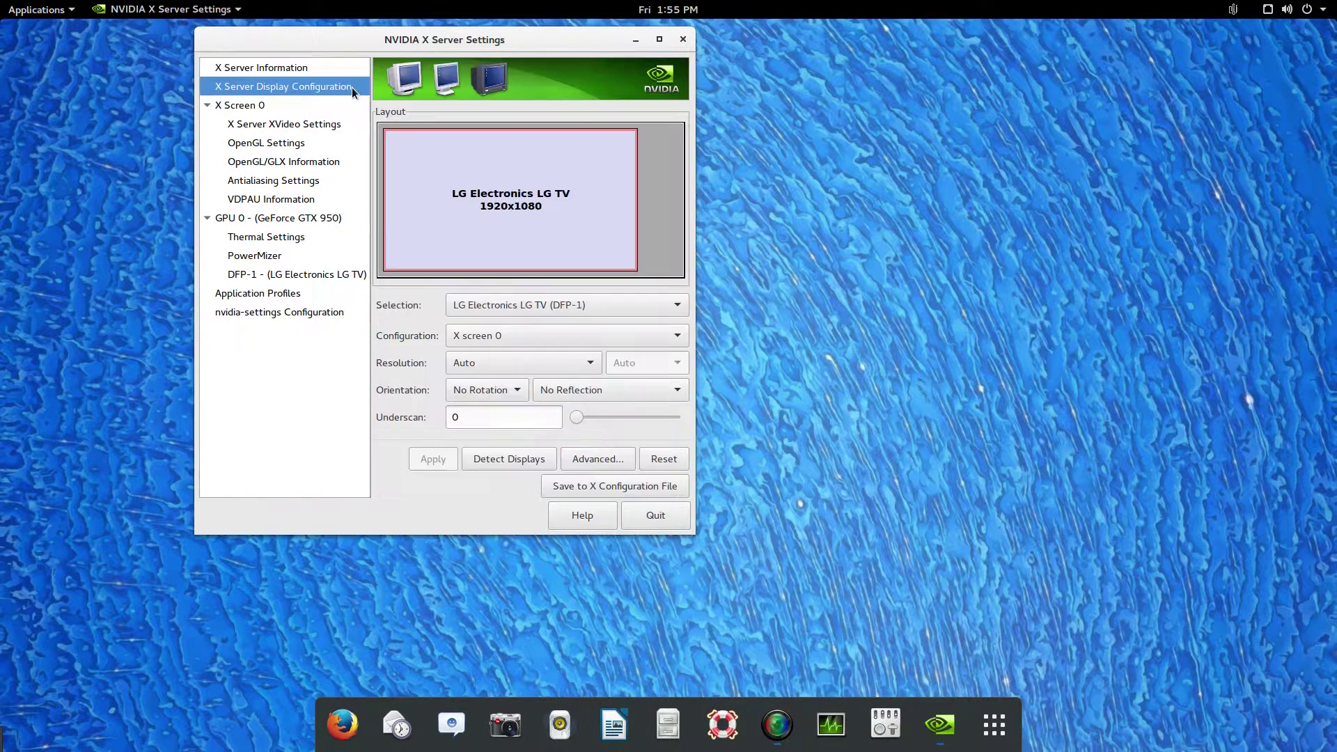
click(322, 129)
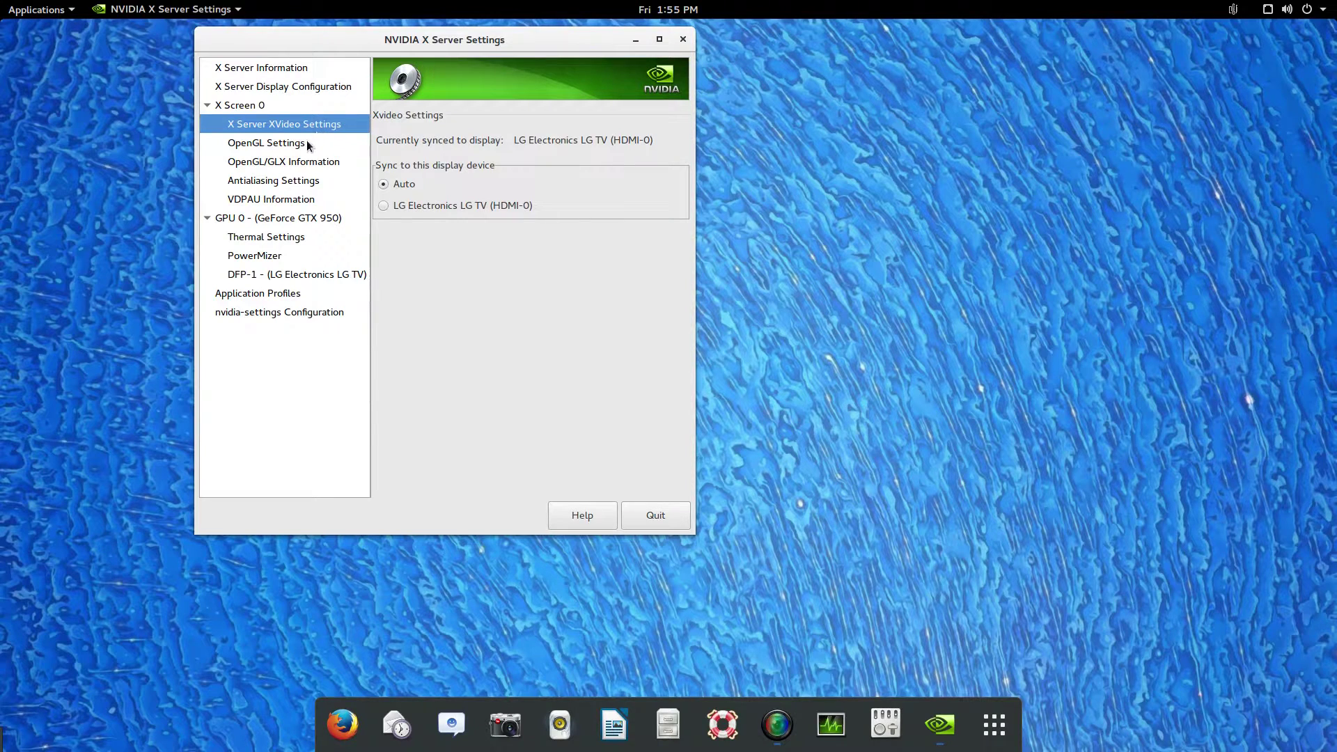
click(307, 142)
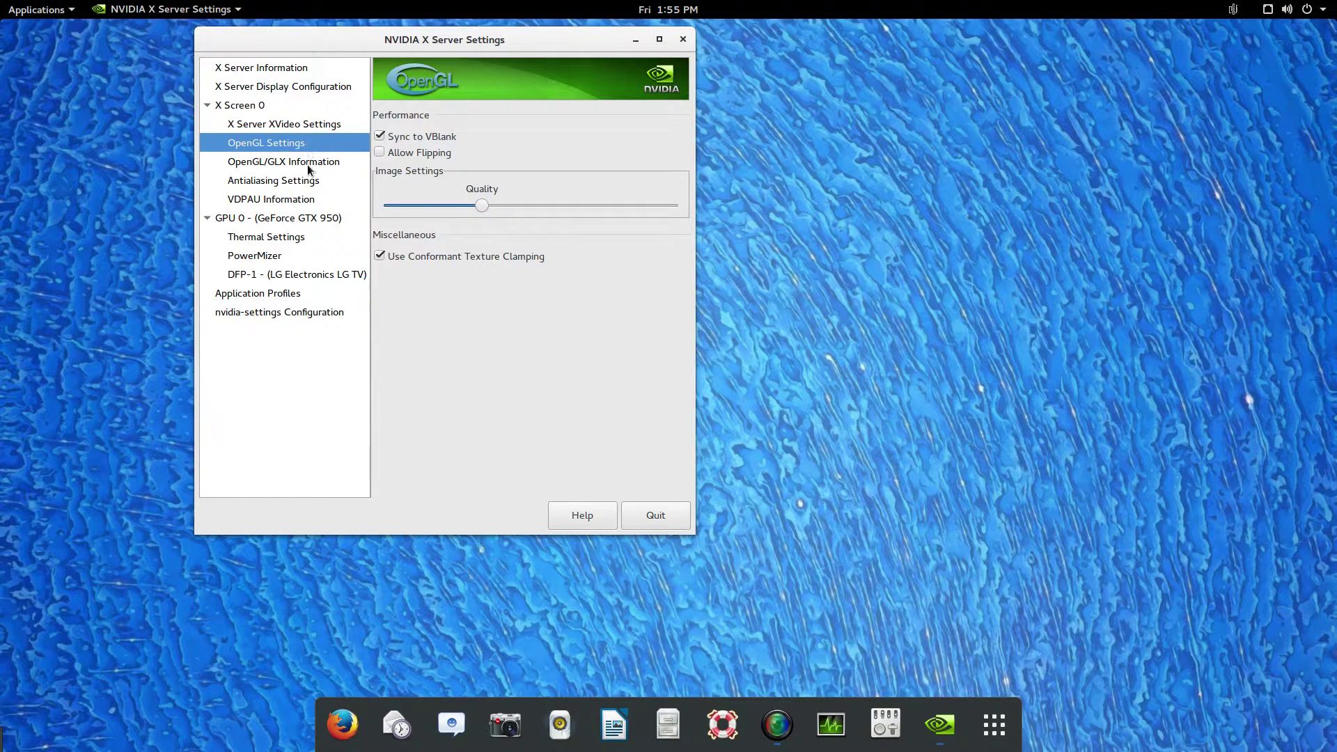
click(309, 164)
click(310, 181)
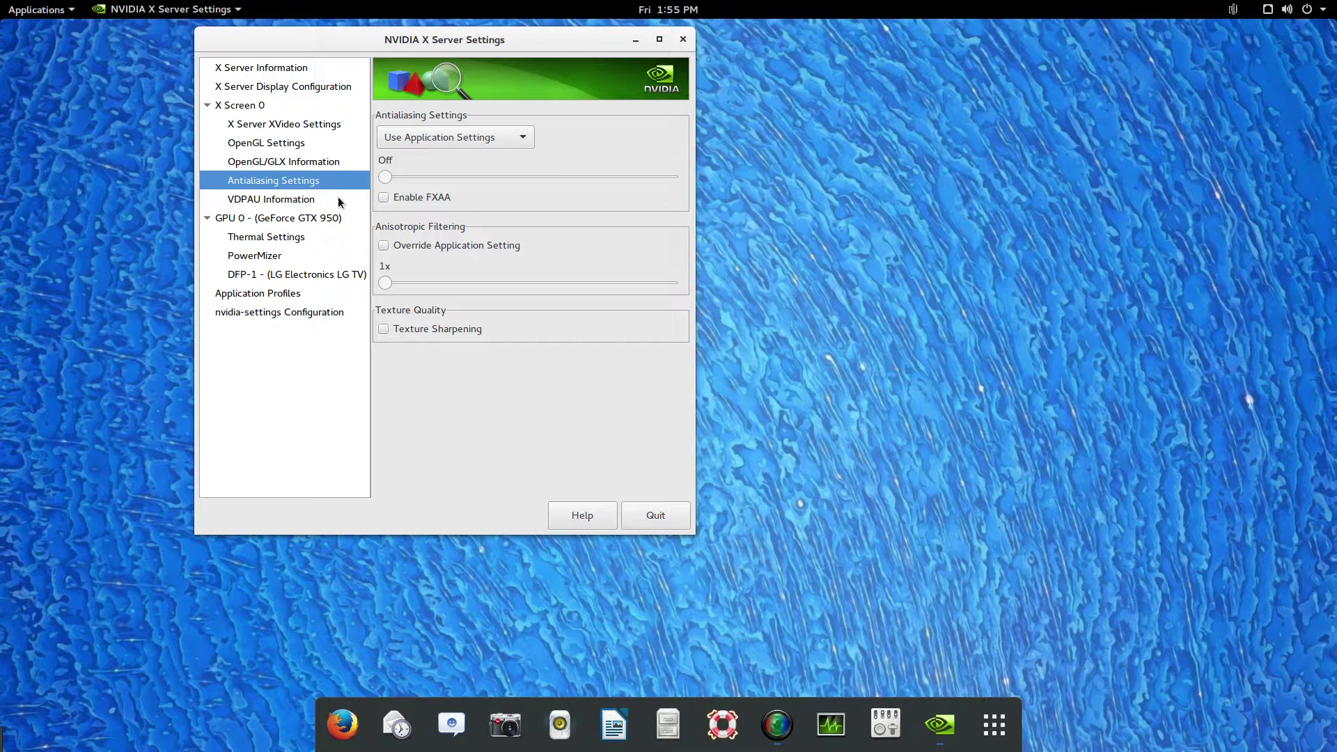
Enable FXAA, override anisotropic filtering at 16x and turn on texture sharpening, then view OpenGL Settings
click(384, 198)
click(383, 247)
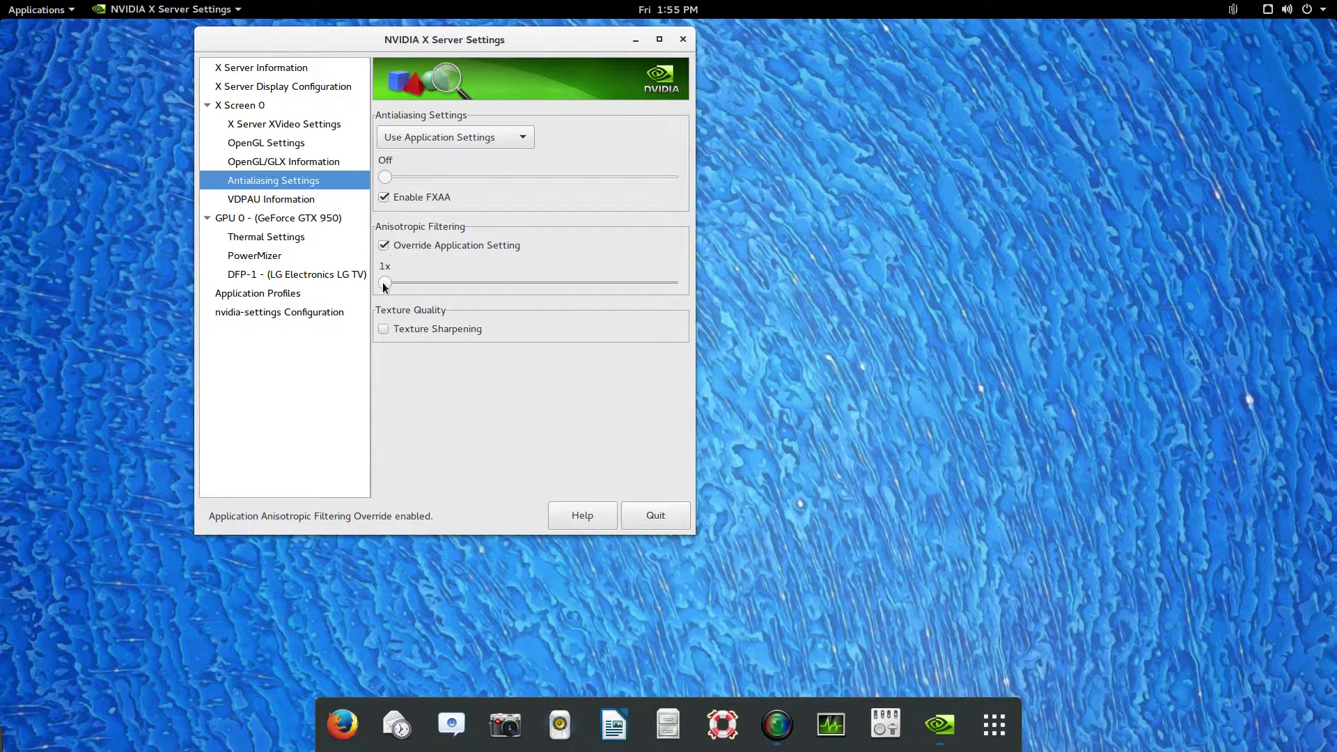
drag(387, 287, 692, 286)
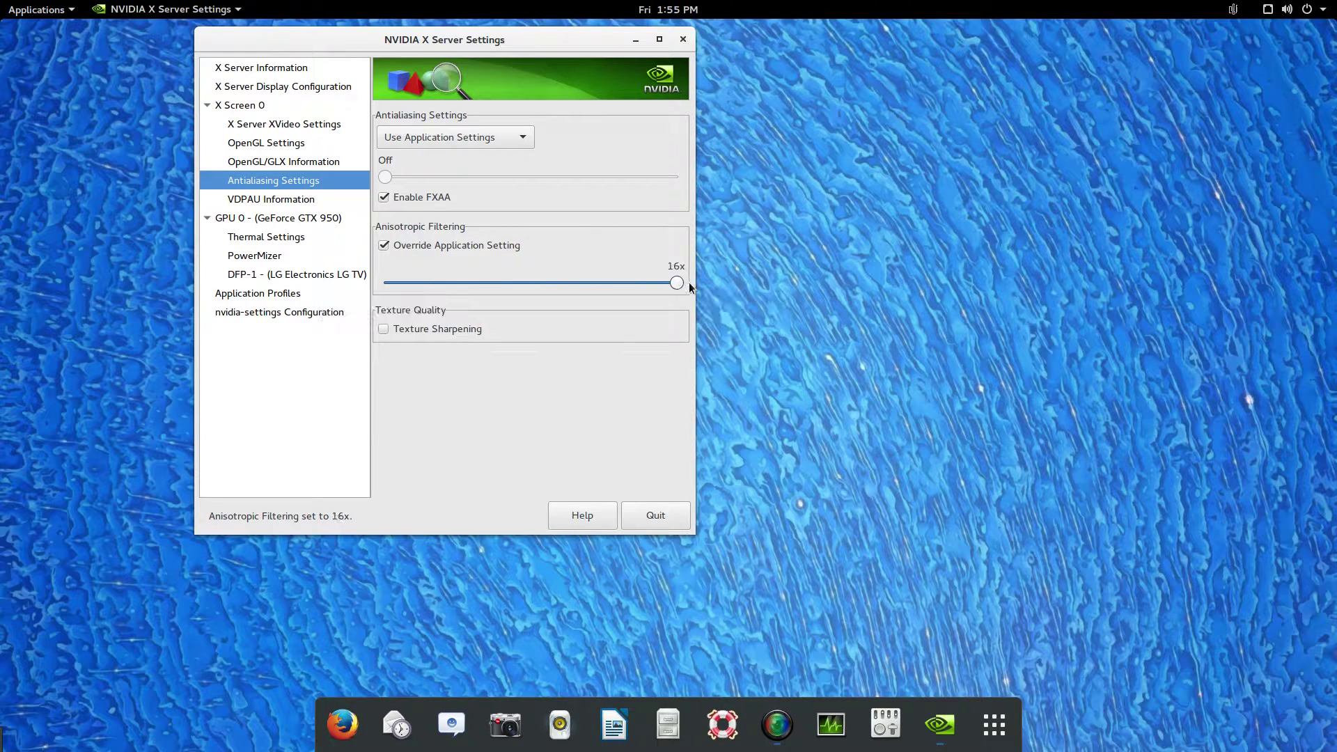
click(383, 330)
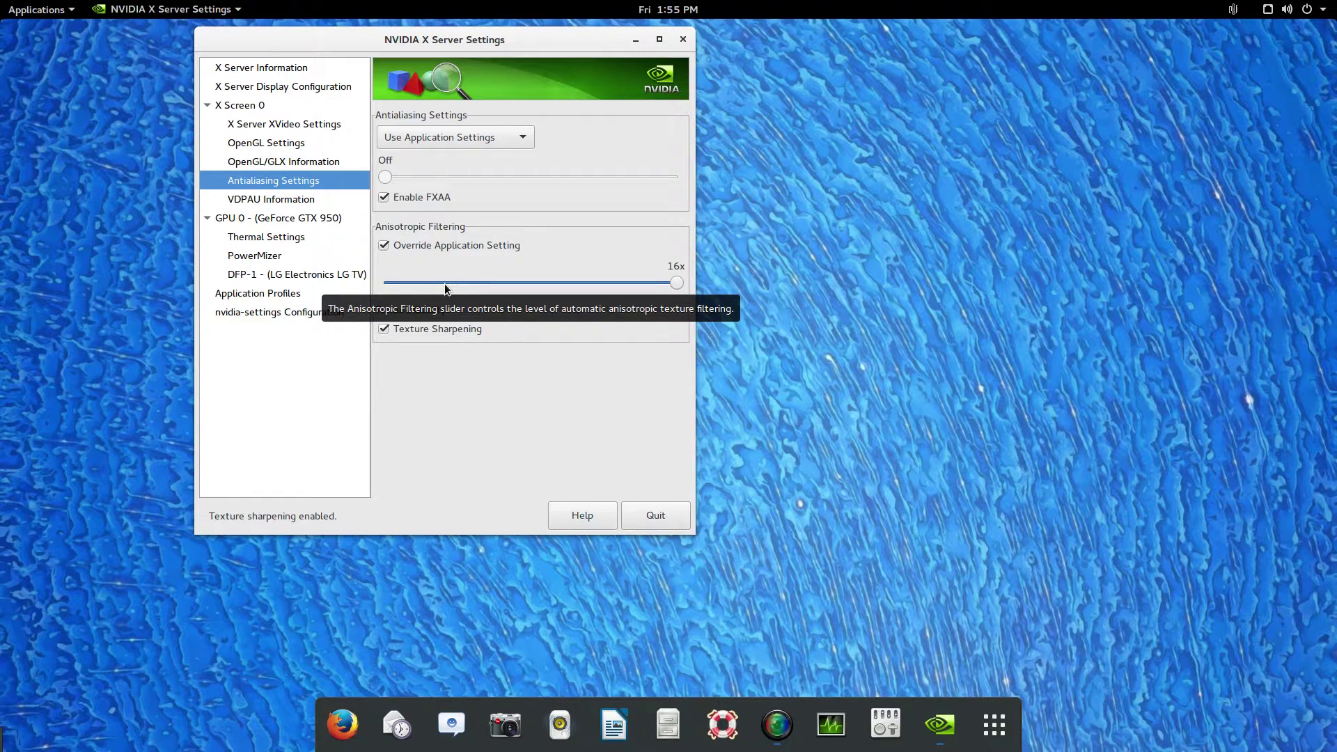
click(294, 127)
click(293, 142)
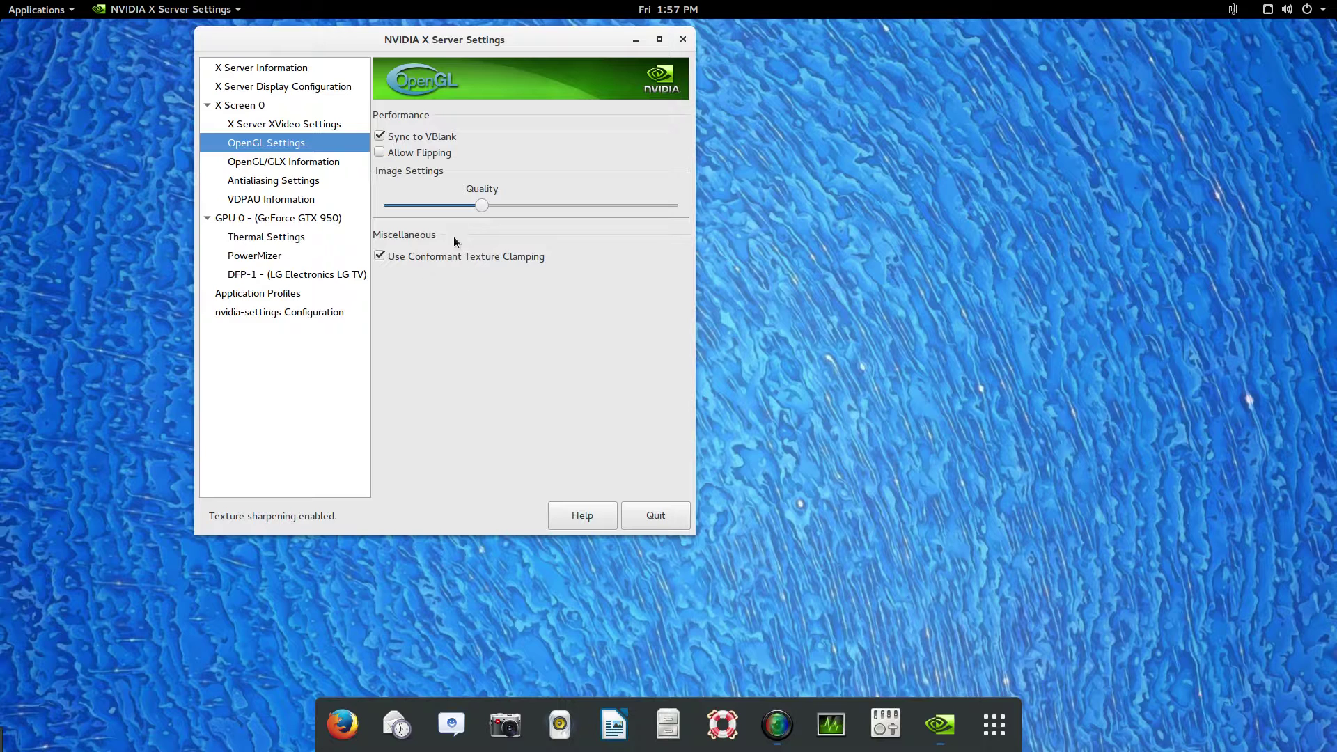
Show the X Server Display Configuration page with the LG TV at 1920x1080 on X screen 0
click(289, 87)
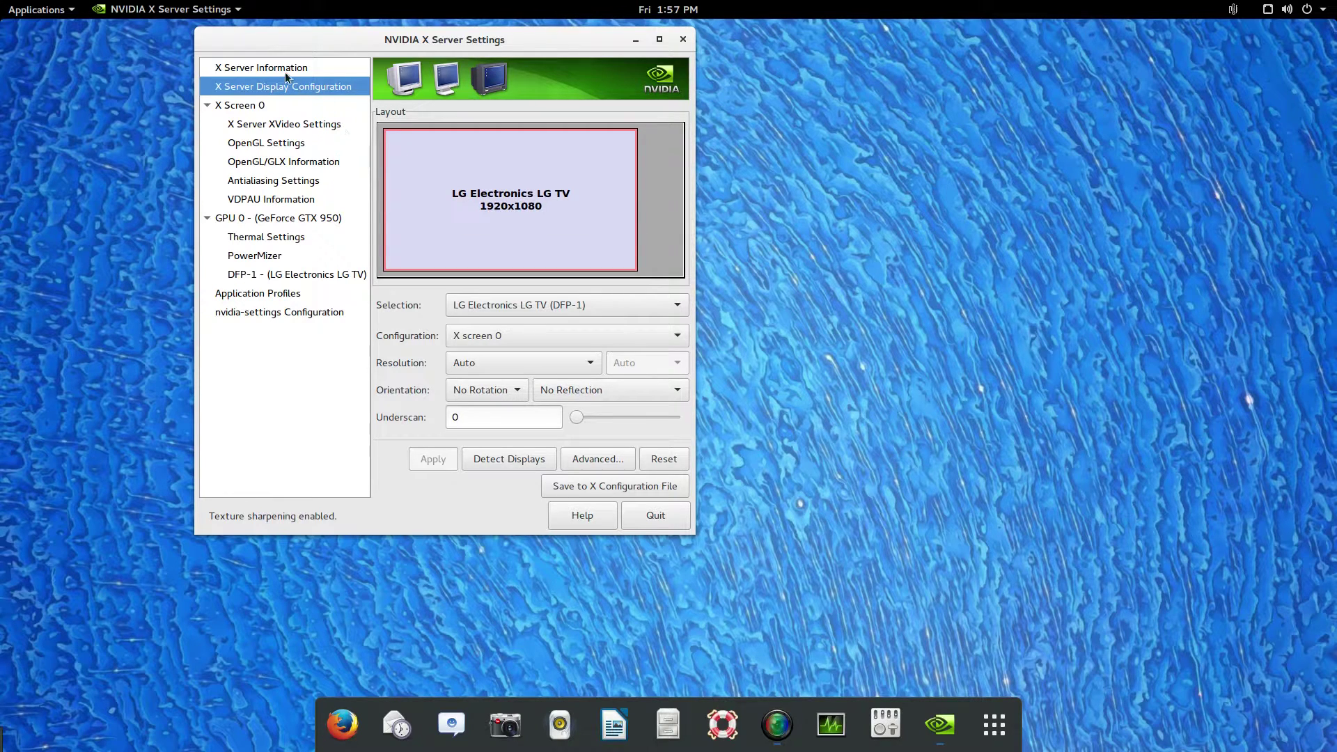
Switch between X Server Information and Display Configuration, then drag the settings window toward the screen centre
click(285, 70)
click(286, 88)
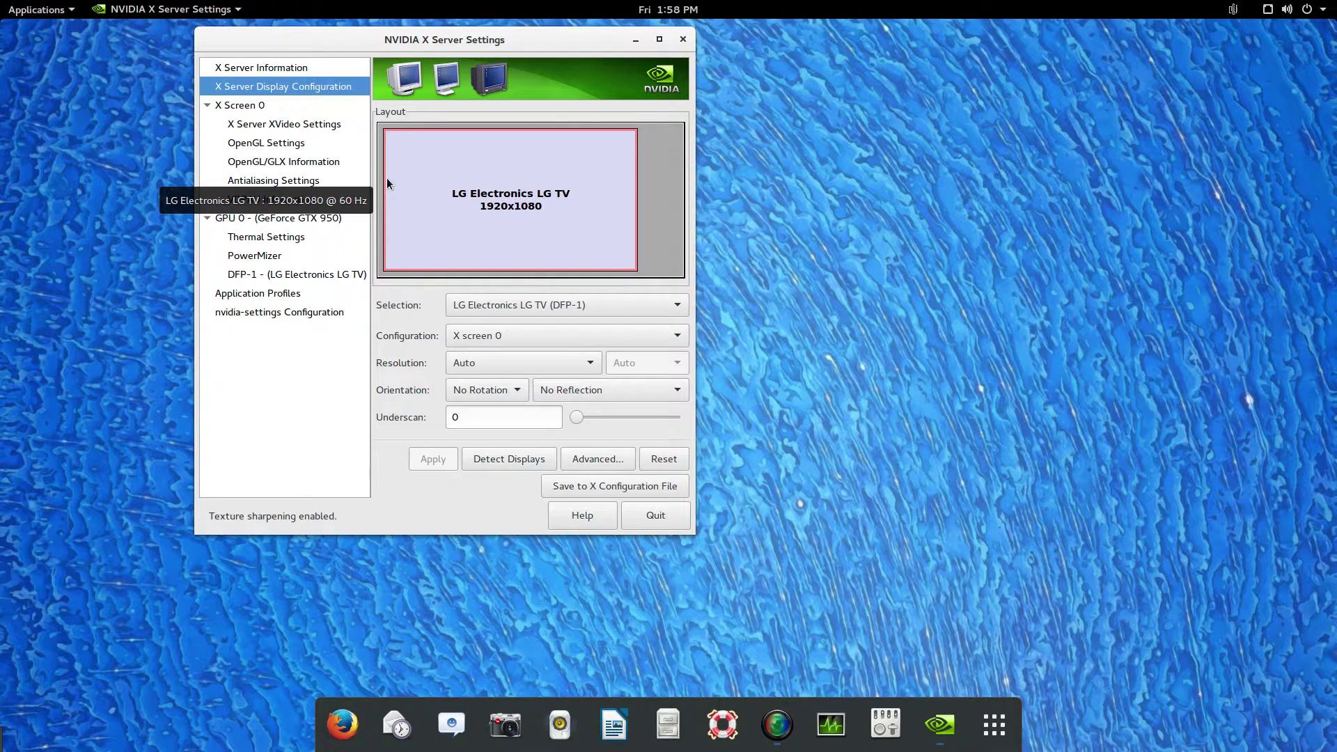
click(279, 66)
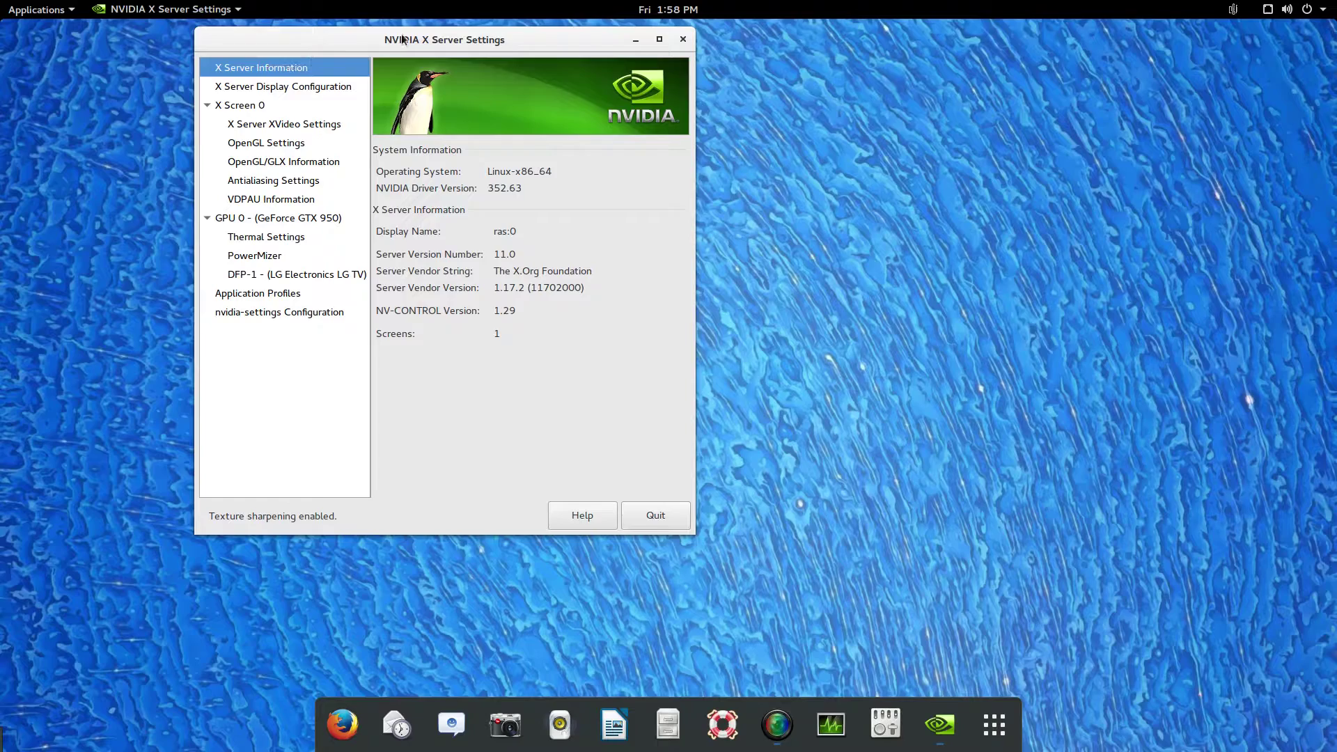
drag(402, 39, 637, 94)
Browse Application Profiles and nvidia-settings Configuration to Thermal Settings (GPU 38 °C), cancelling the quit prompt
click(533, 380)
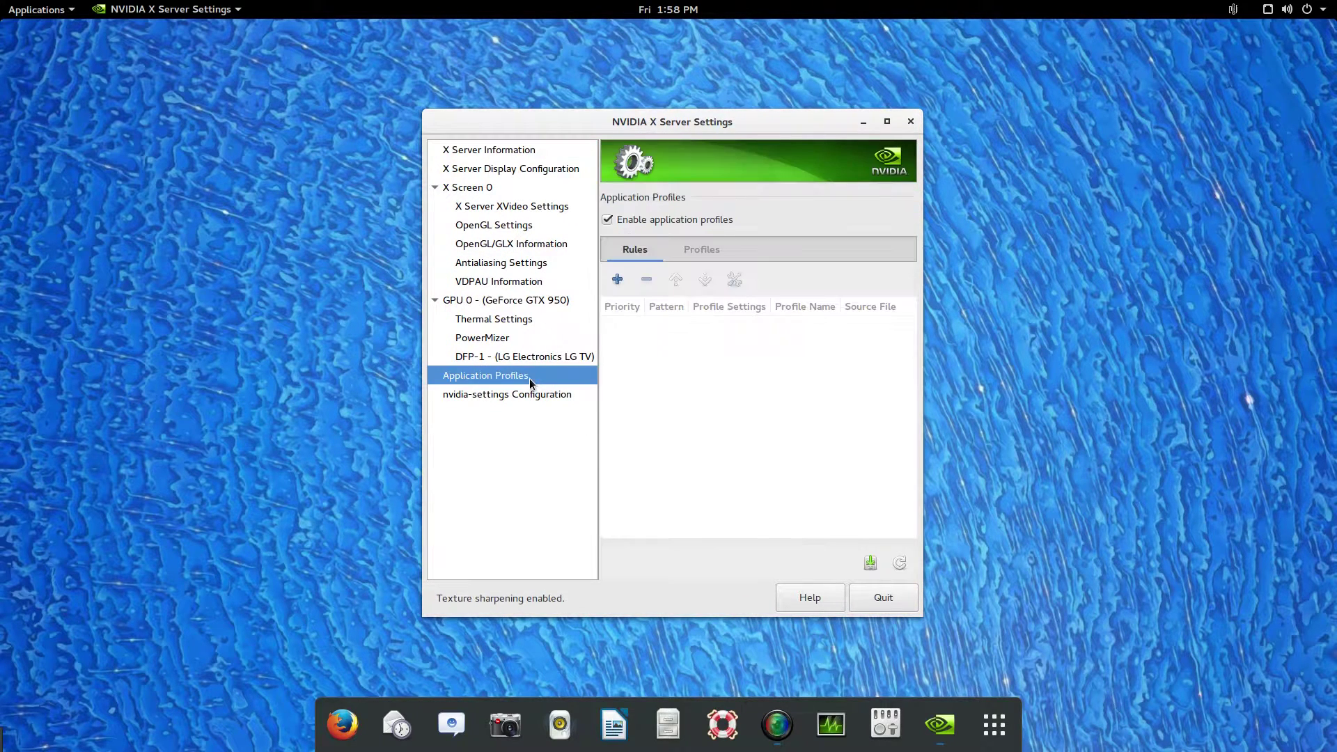
click(536, 398)
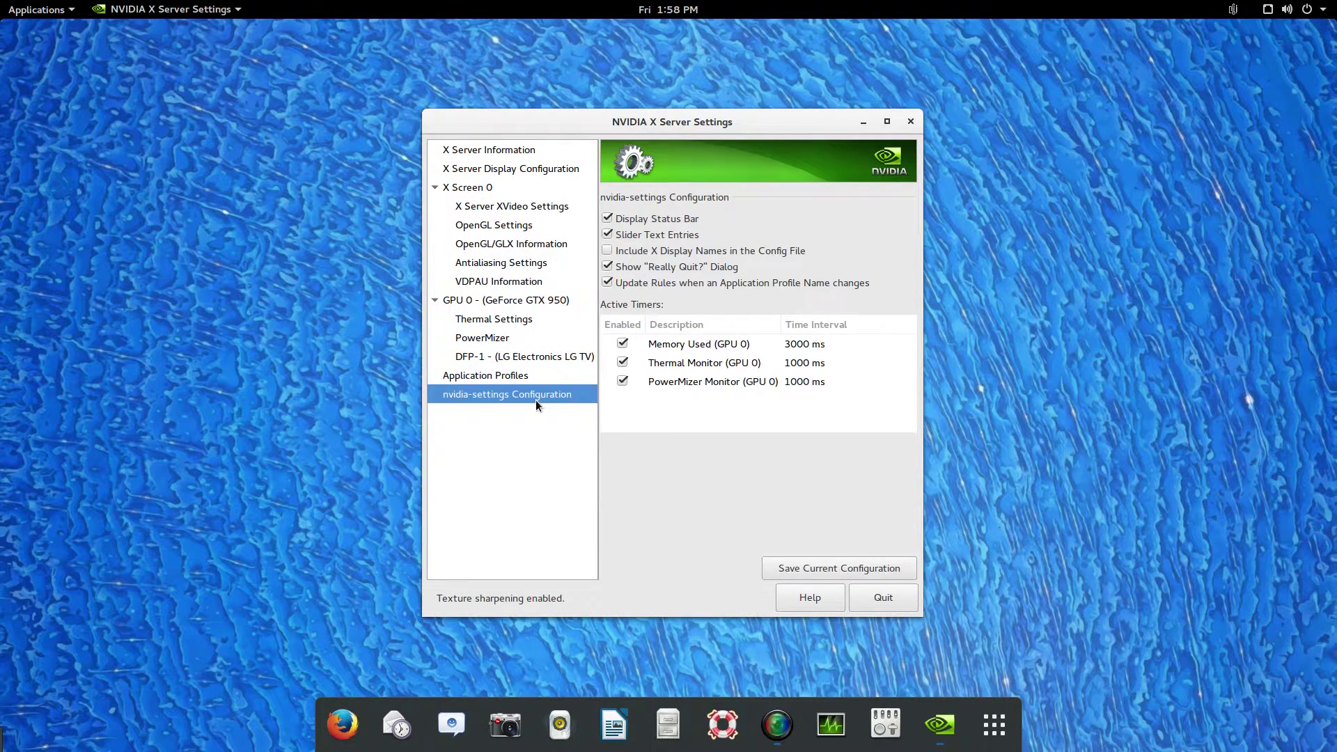
click(529, 321)
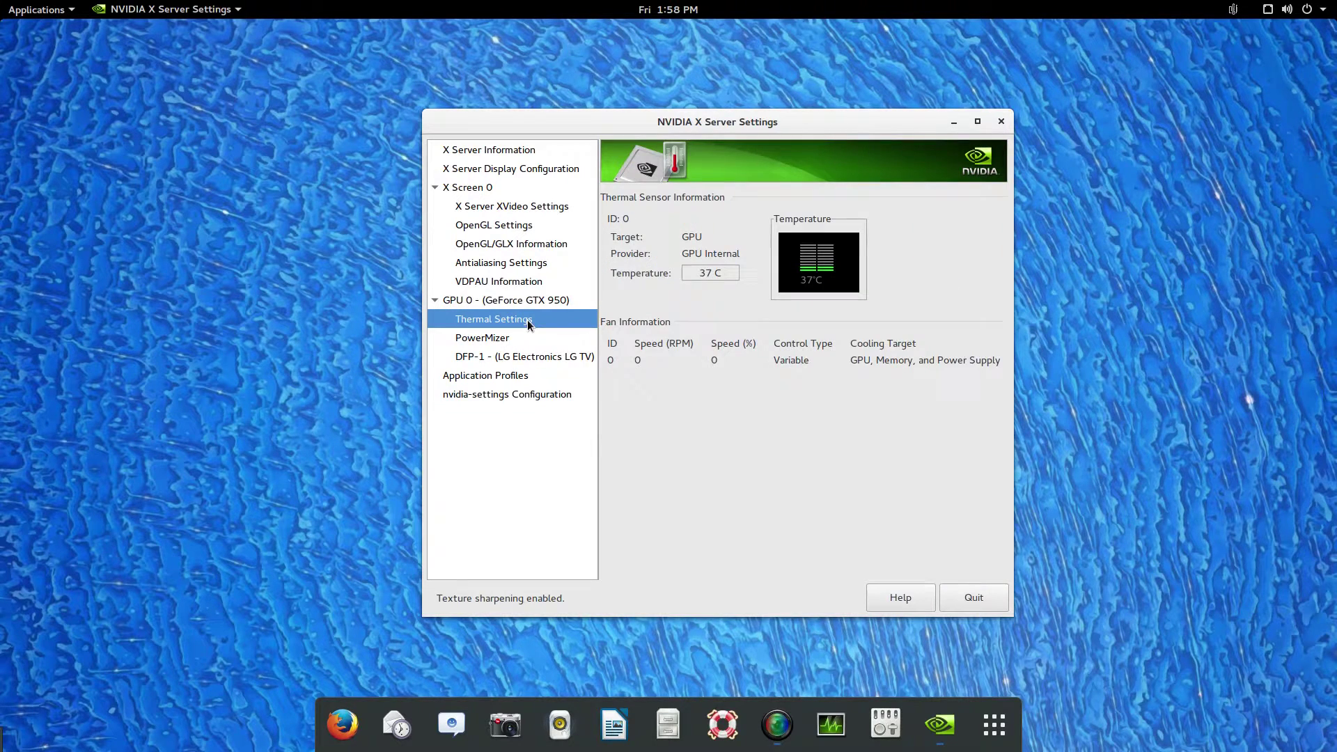
click(1001, 121)
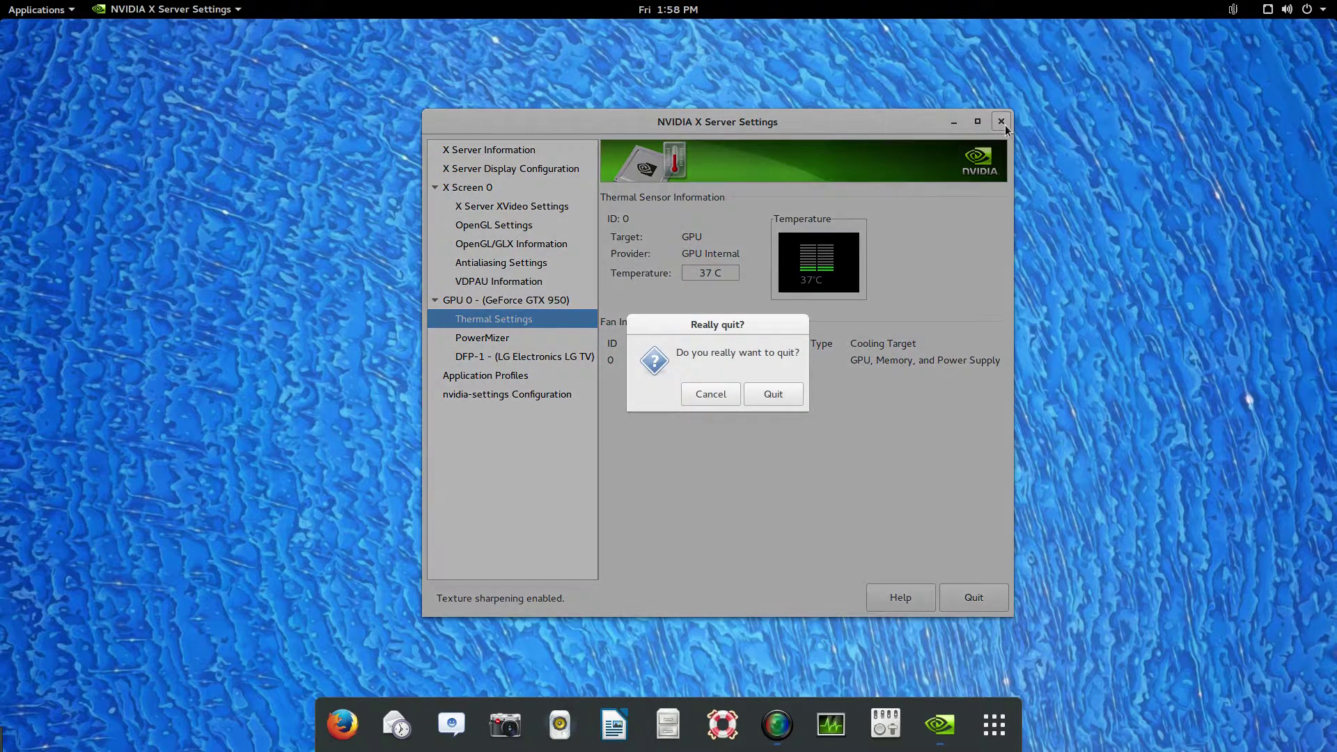
click(716, 396)
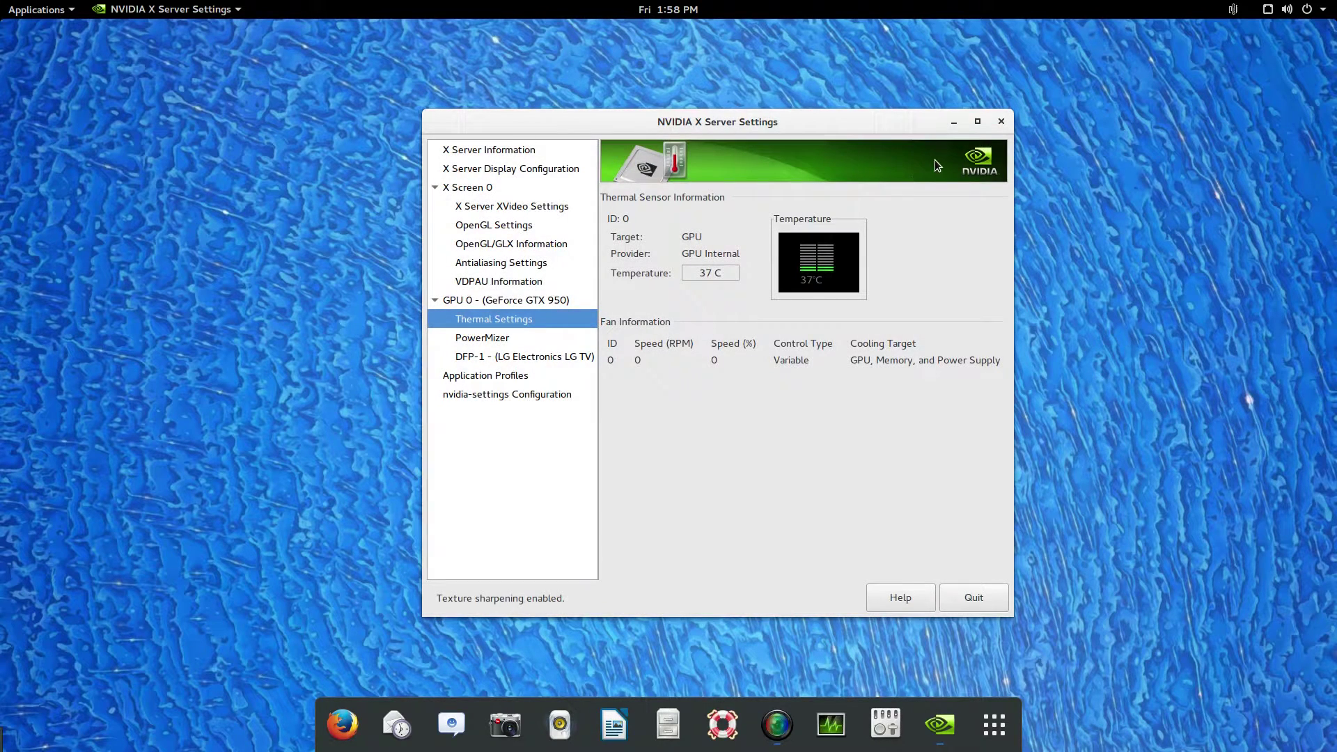
Minimise NVIDIA X Server Settings, open Firefox and Google 'unigine'
click(954, 124)
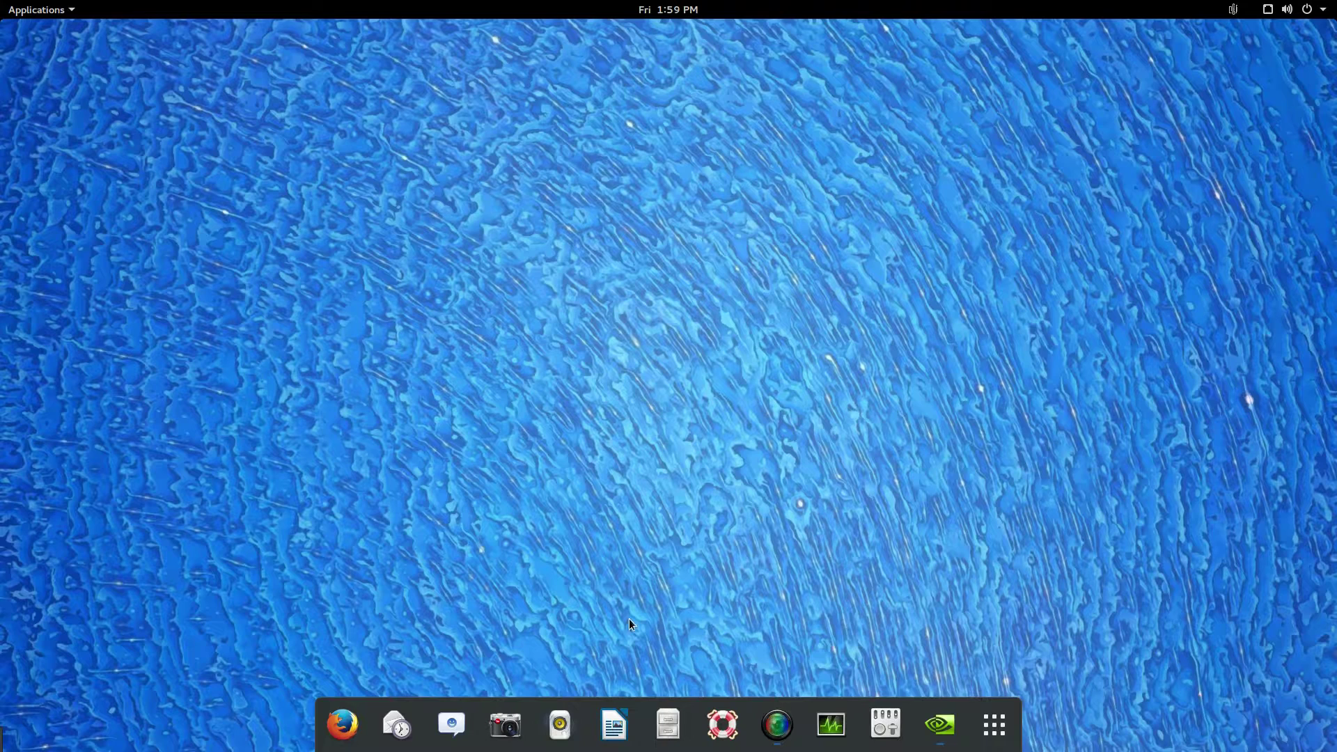
click(343, 723)
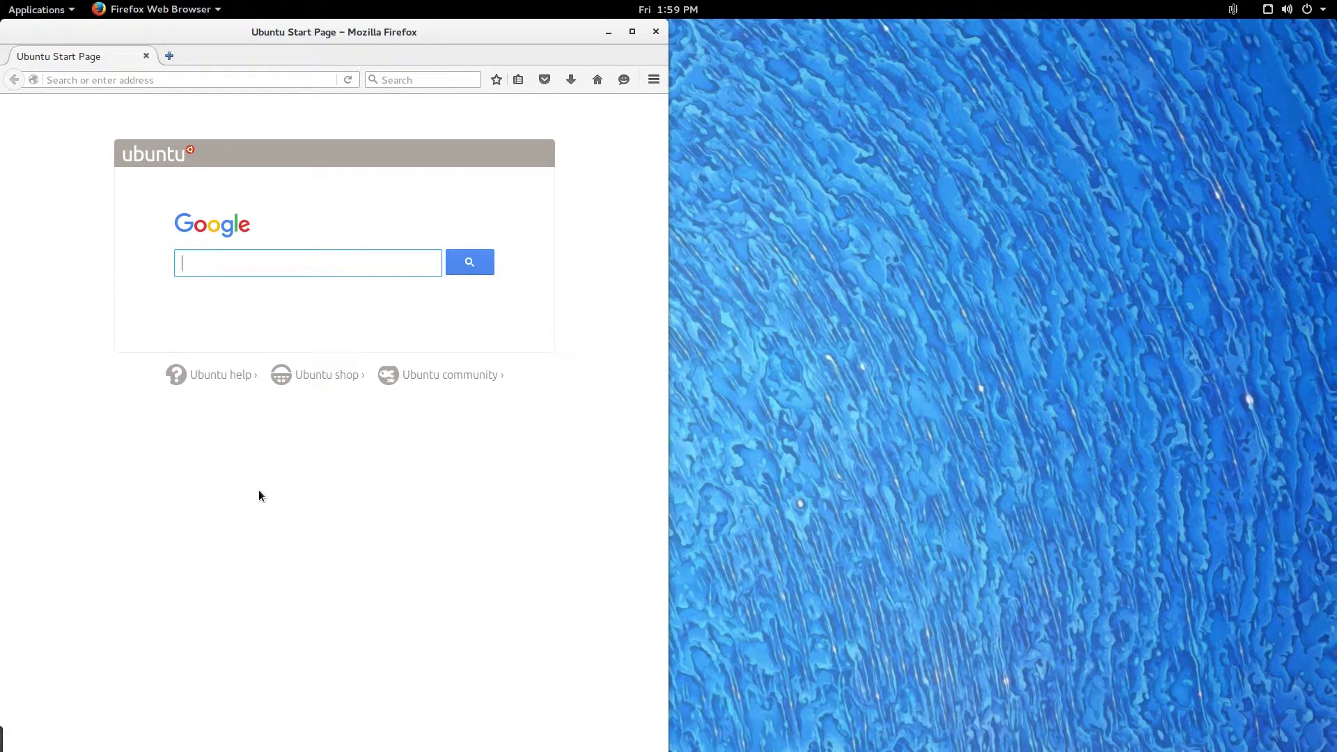
text(unigine)
click(476, 274)
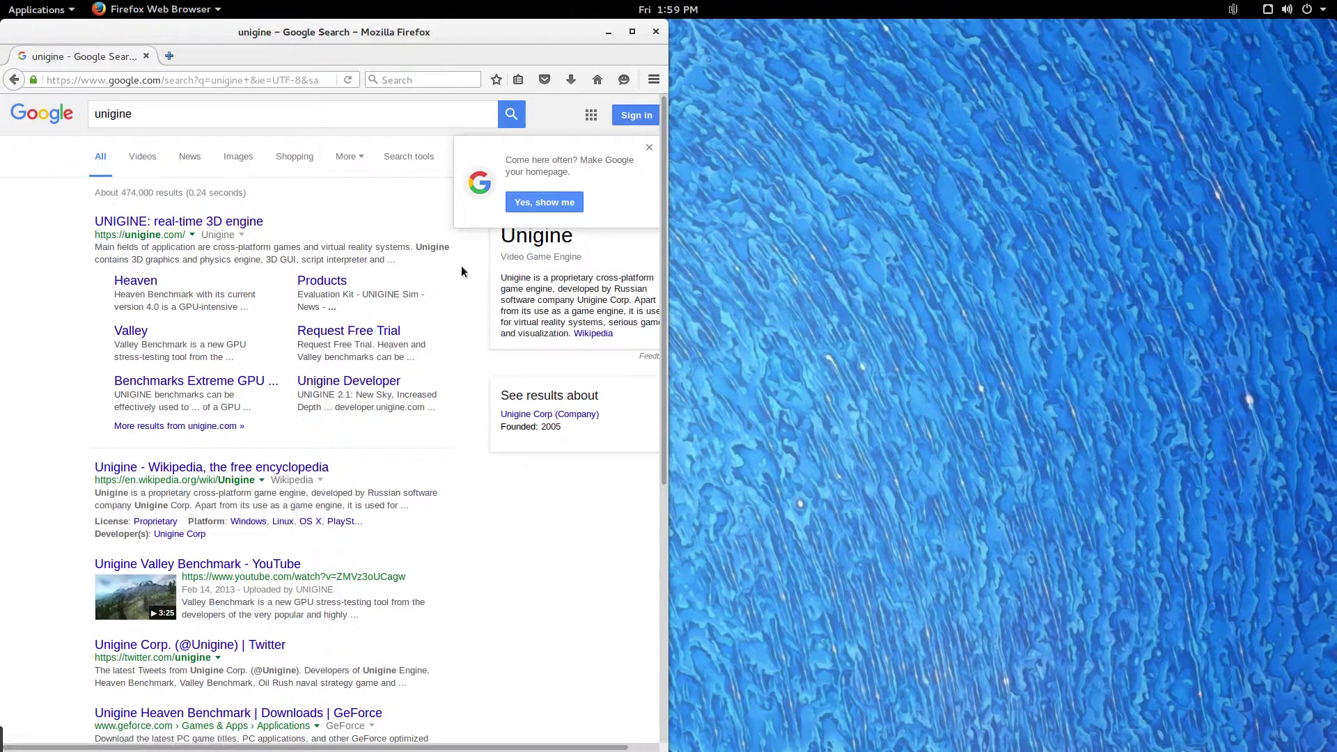
Open the UNIGINE site, maximise Firefox and go to PRODUCTS > Benchmarks > Heaven
click(179, 222)
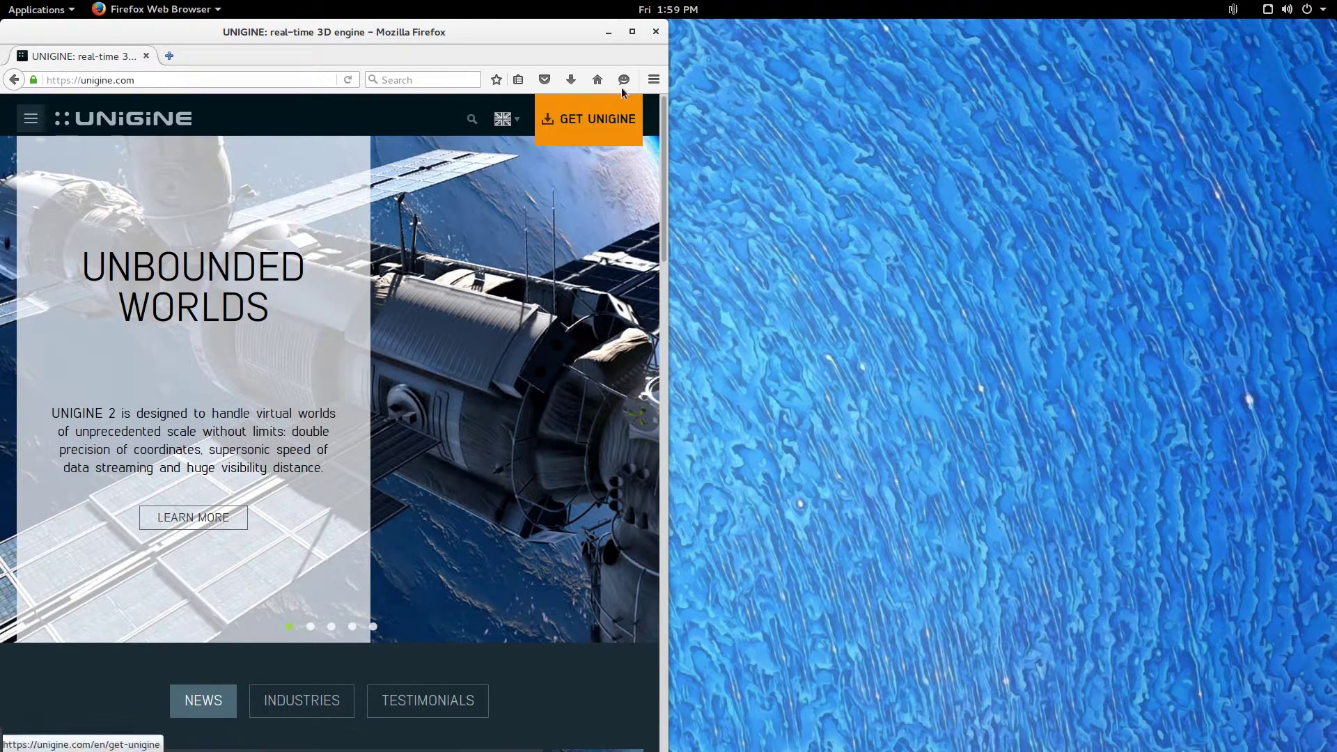
click(632, 33)
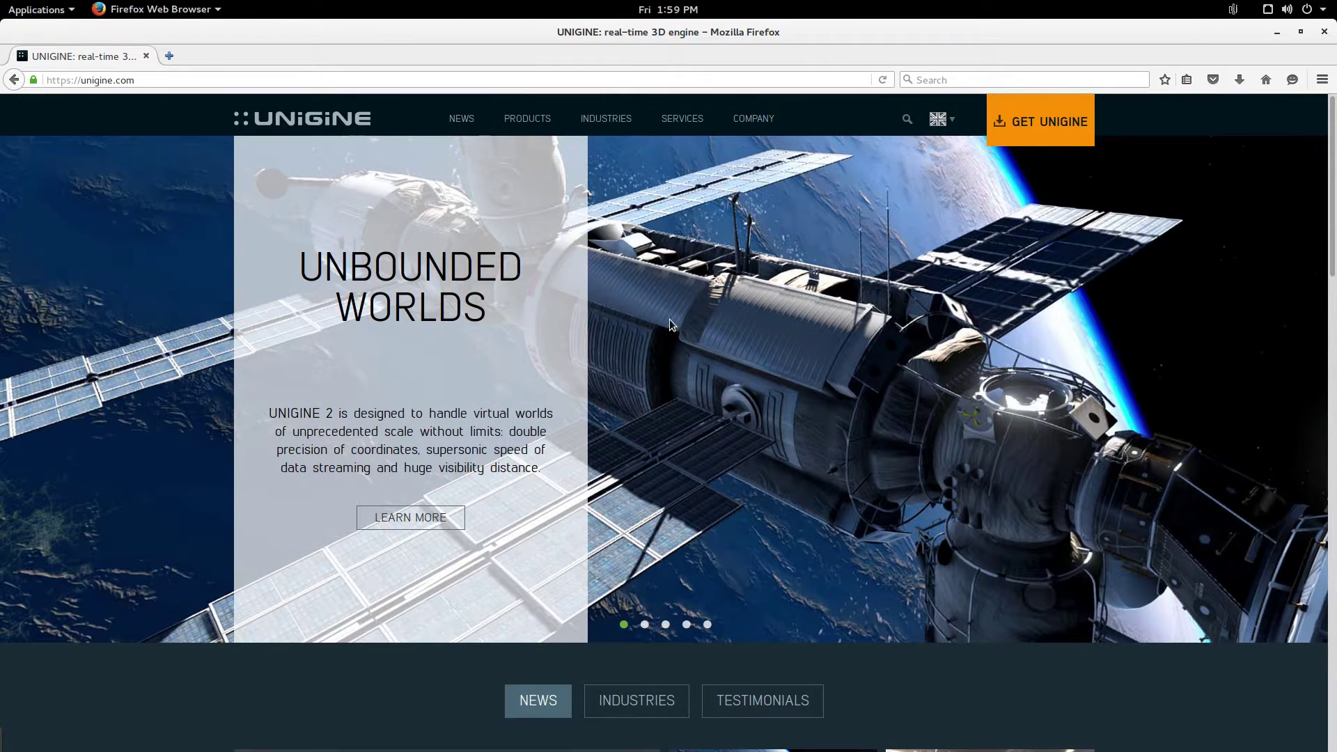
mouse_move(509, 126)
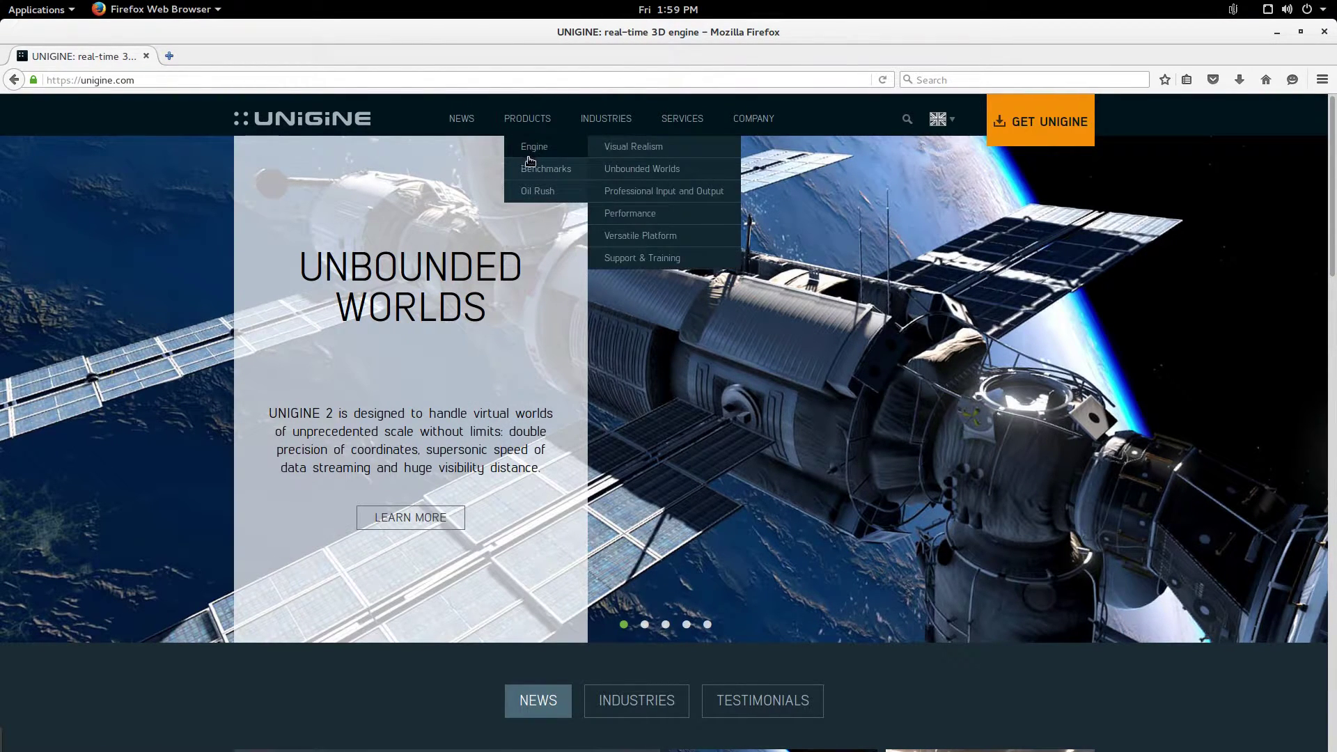
mouse_move(541, 169)
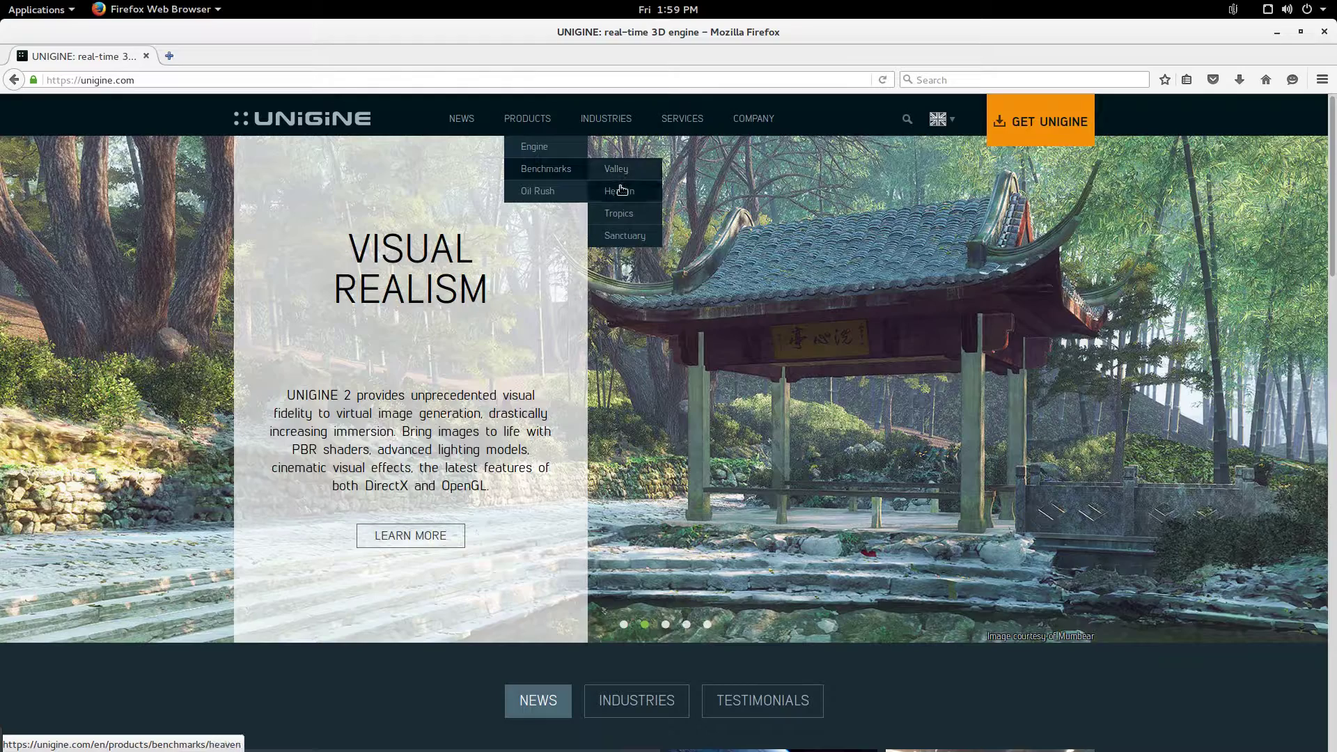
click(622, 191)
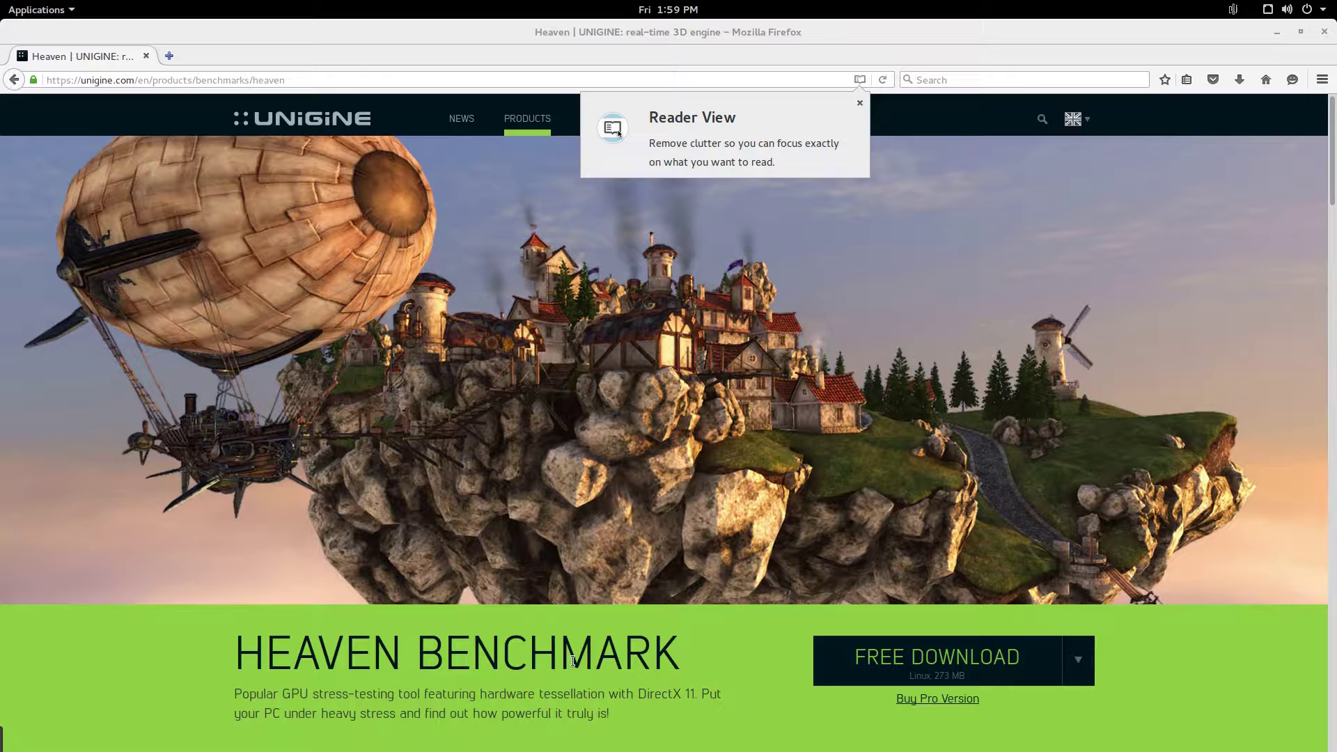
Scroll through the Heaven page's features, requirements and editions, close the Reader View tip, and return to the top
scroll(573, 662, down, 10)
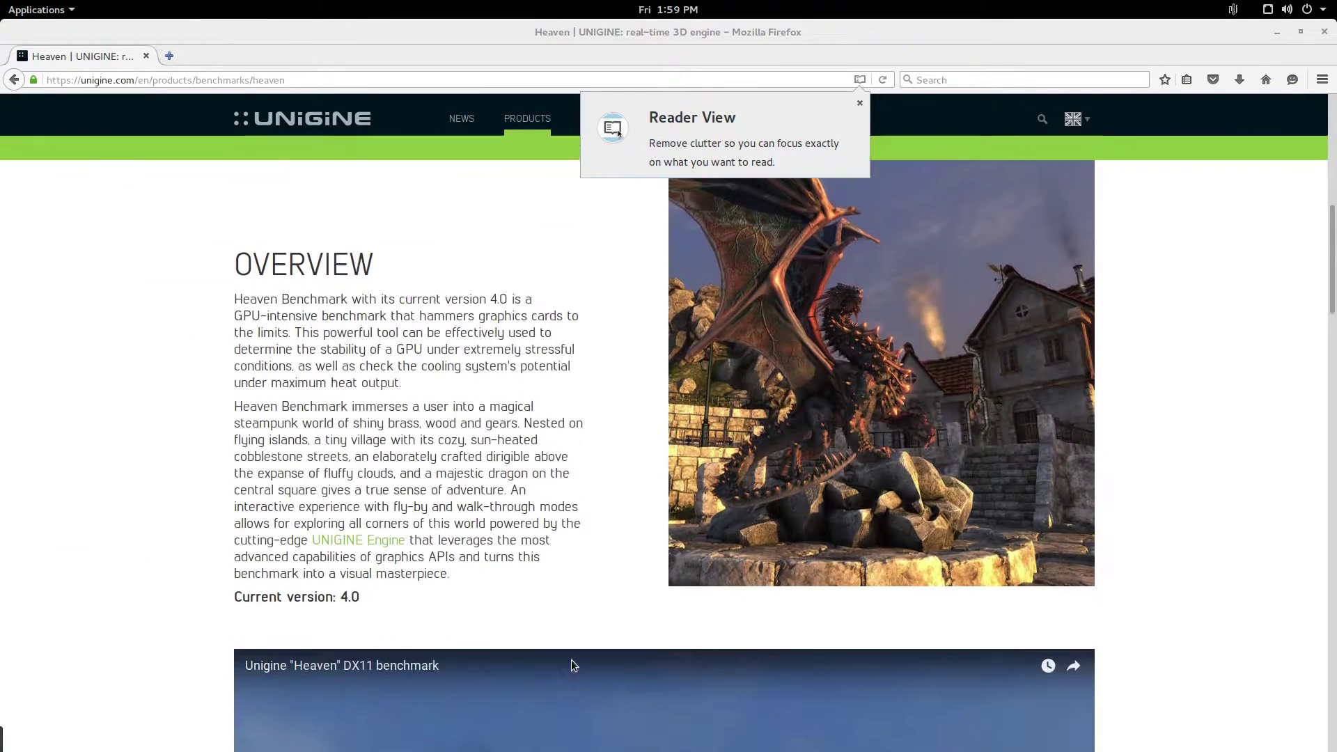
scroll(573, 664, down, 10)
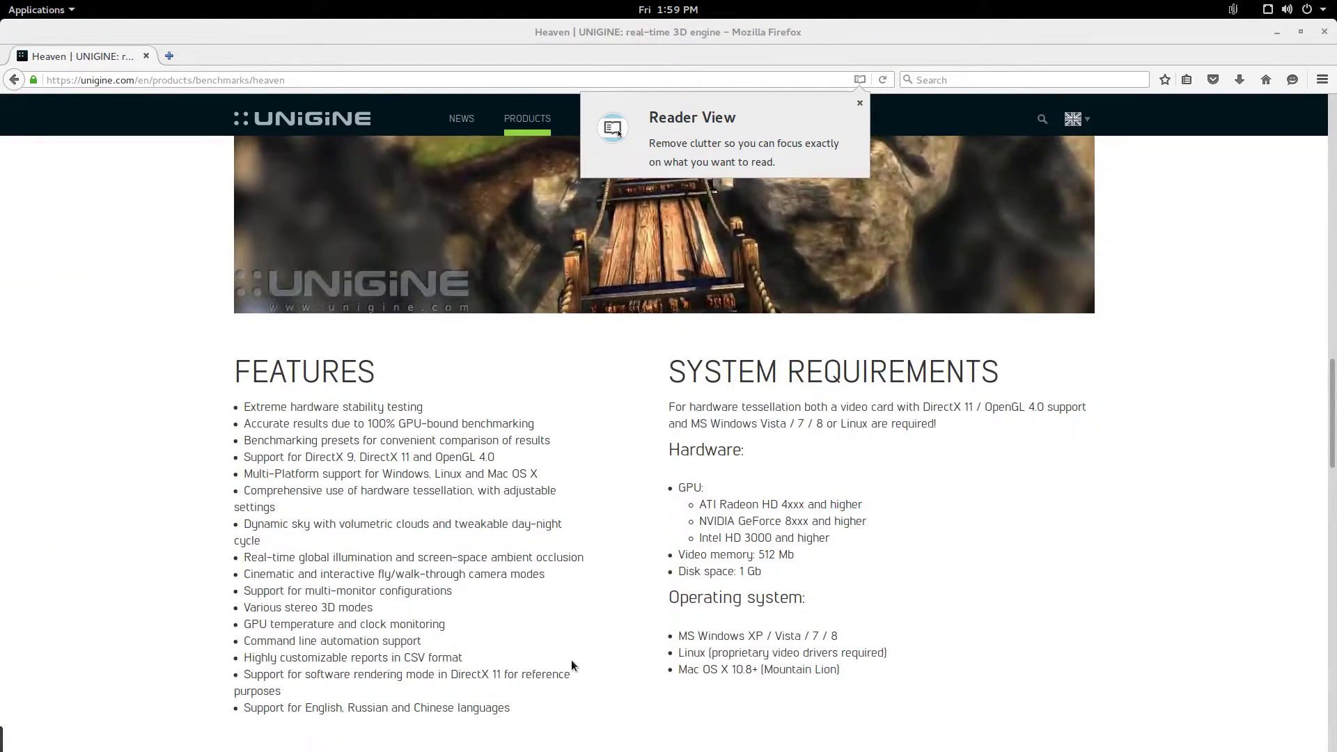
scroll(572, 666, down, 10)
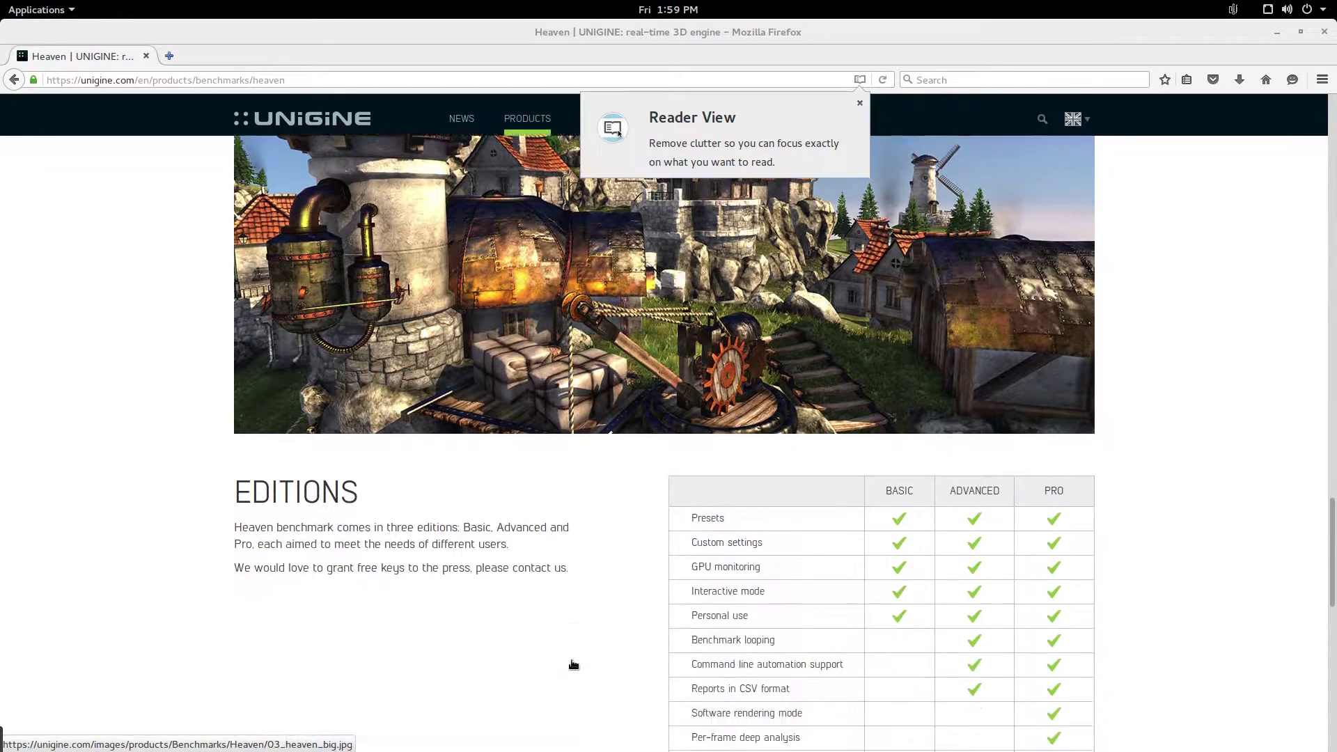
scroll(572, 662, down, 2)
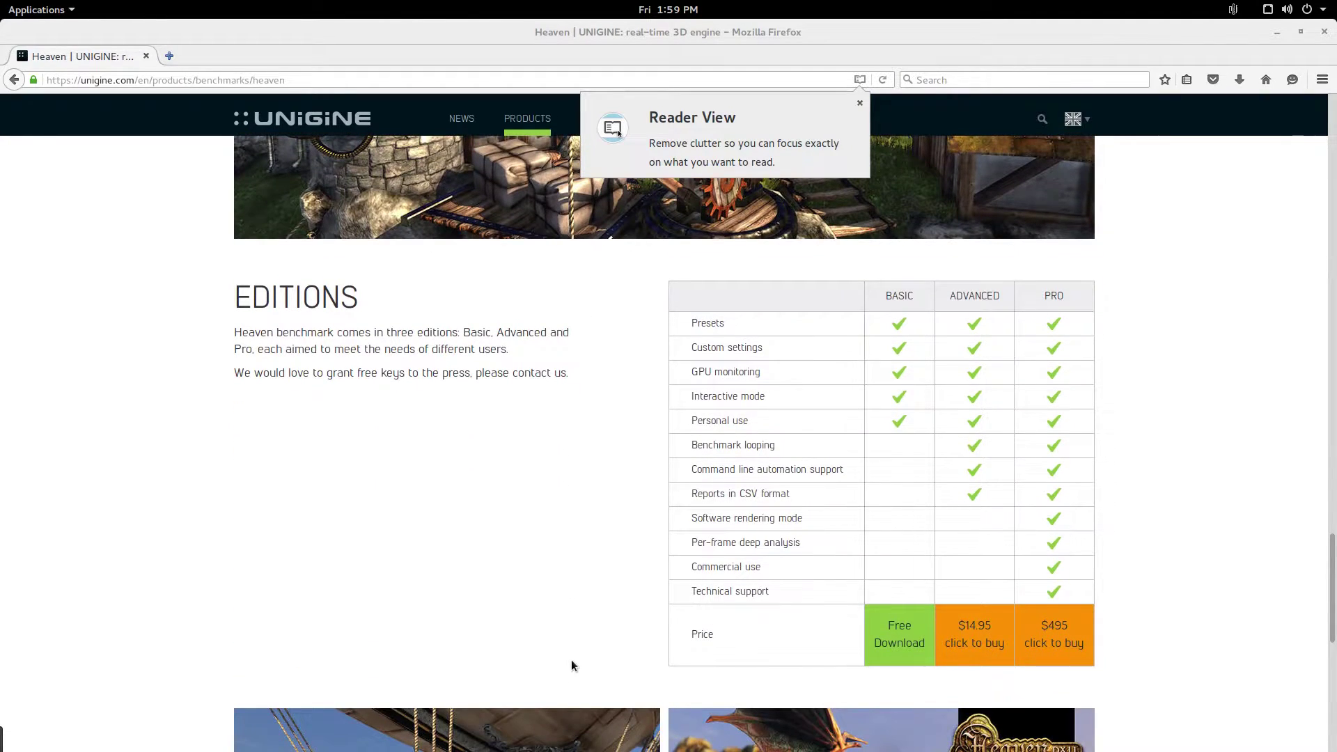
scroll(572, 665, down, 8)
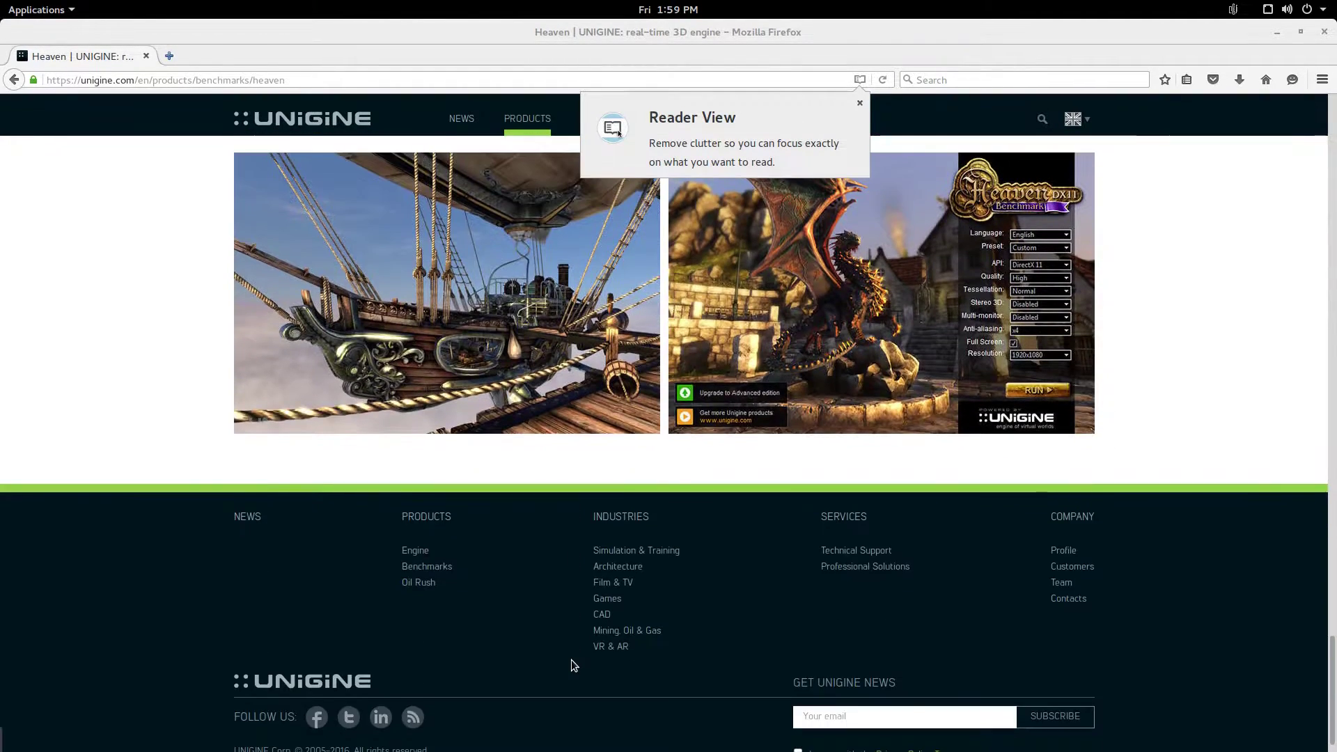
scroll(572, 661, up, 10)
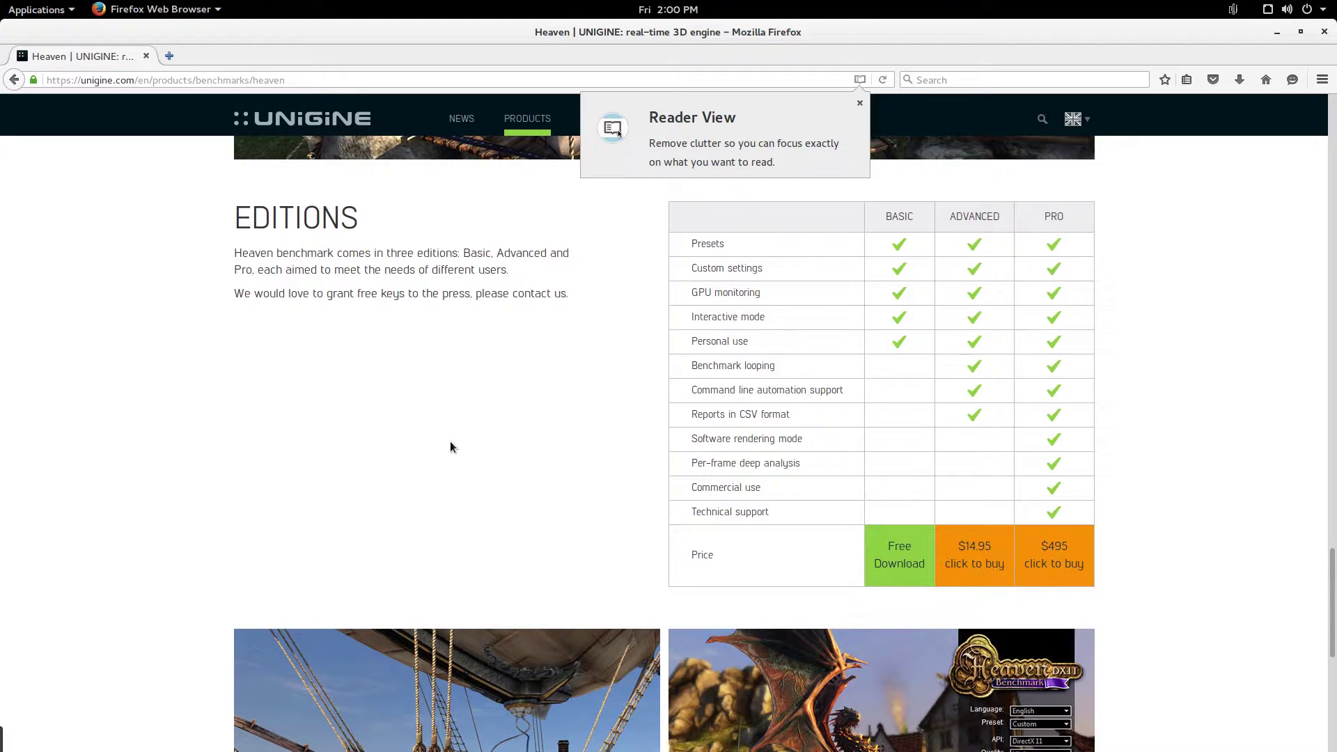
click(860, 104)
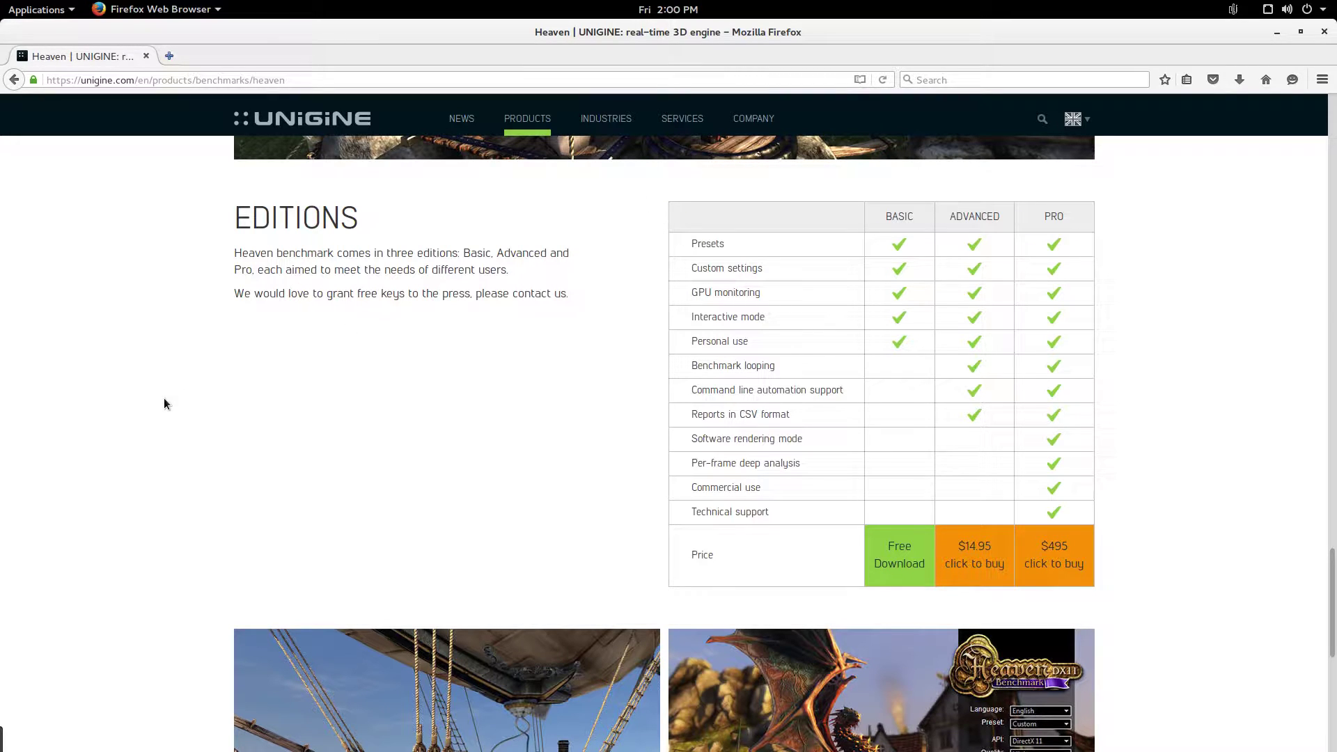
scroll(164, 398, down, 10)
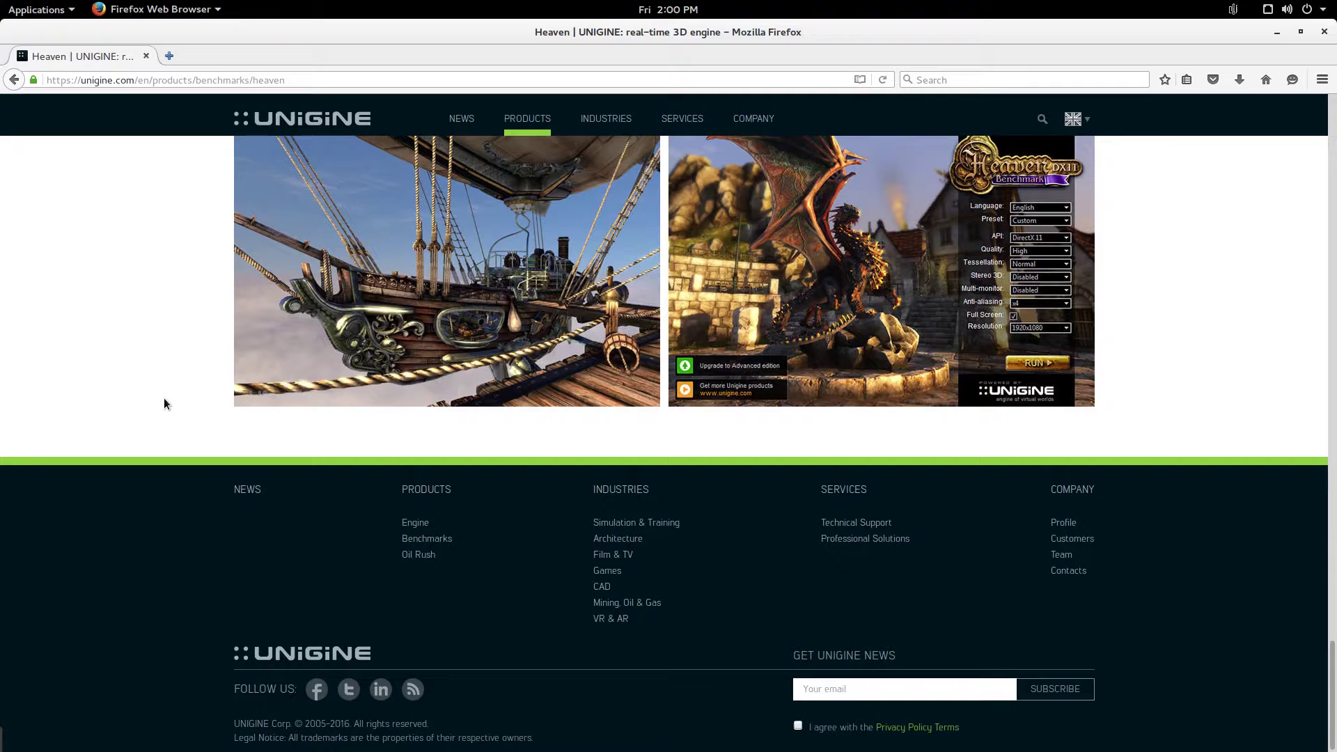
scroll(164, 400, up, 20)
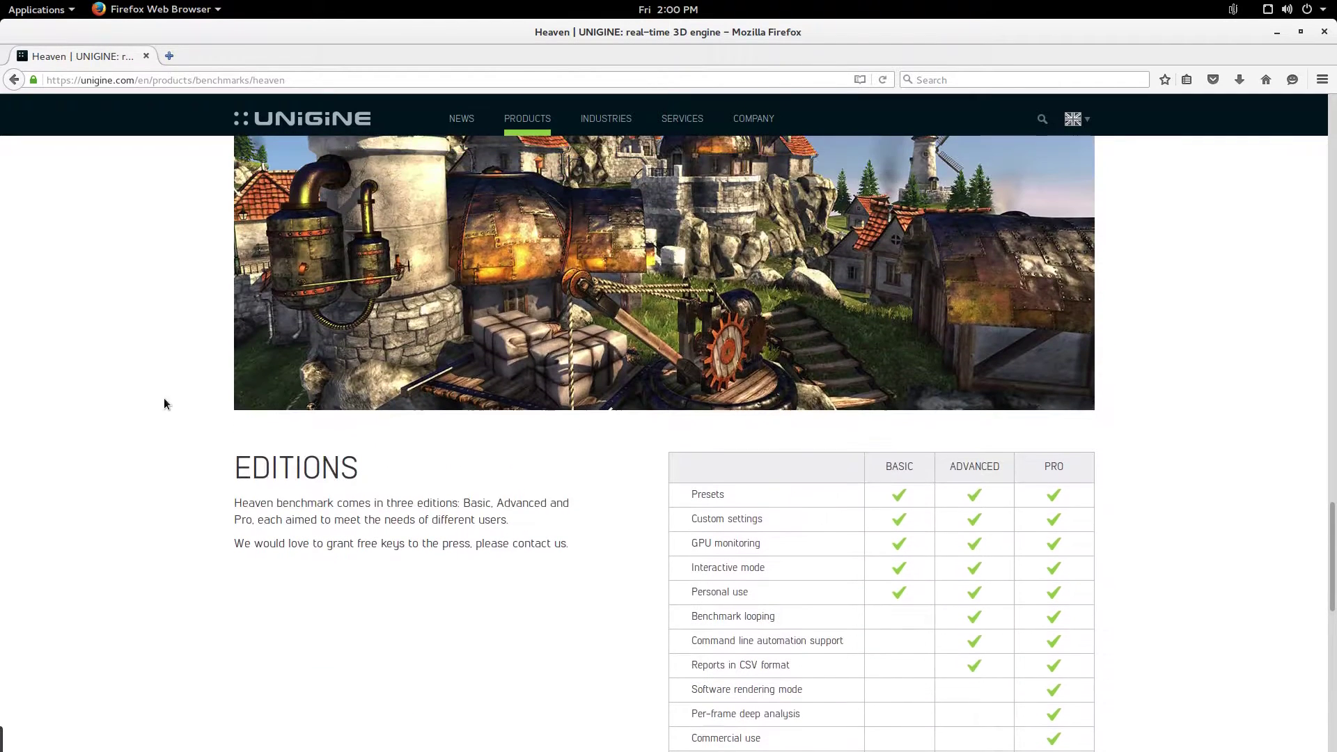
scroll(163, 401, up, 10)
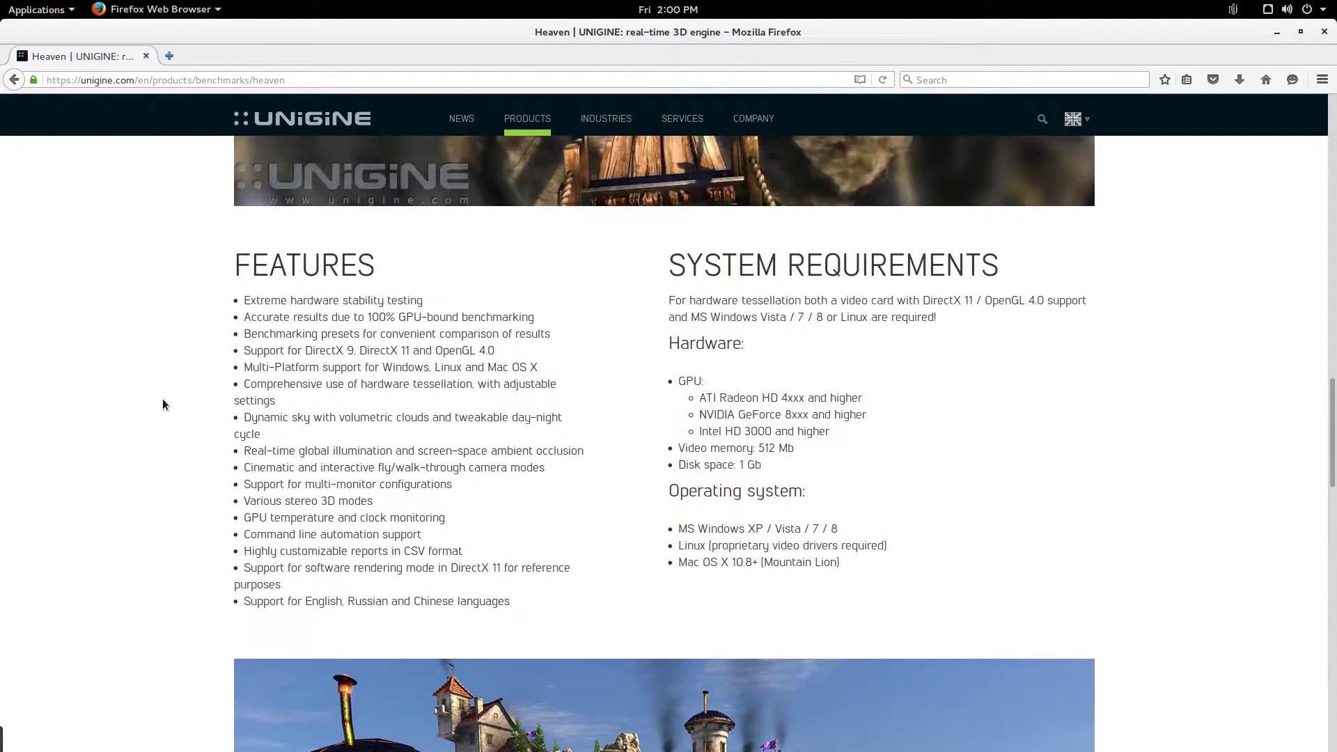
scroll(164, 404, up, 8)
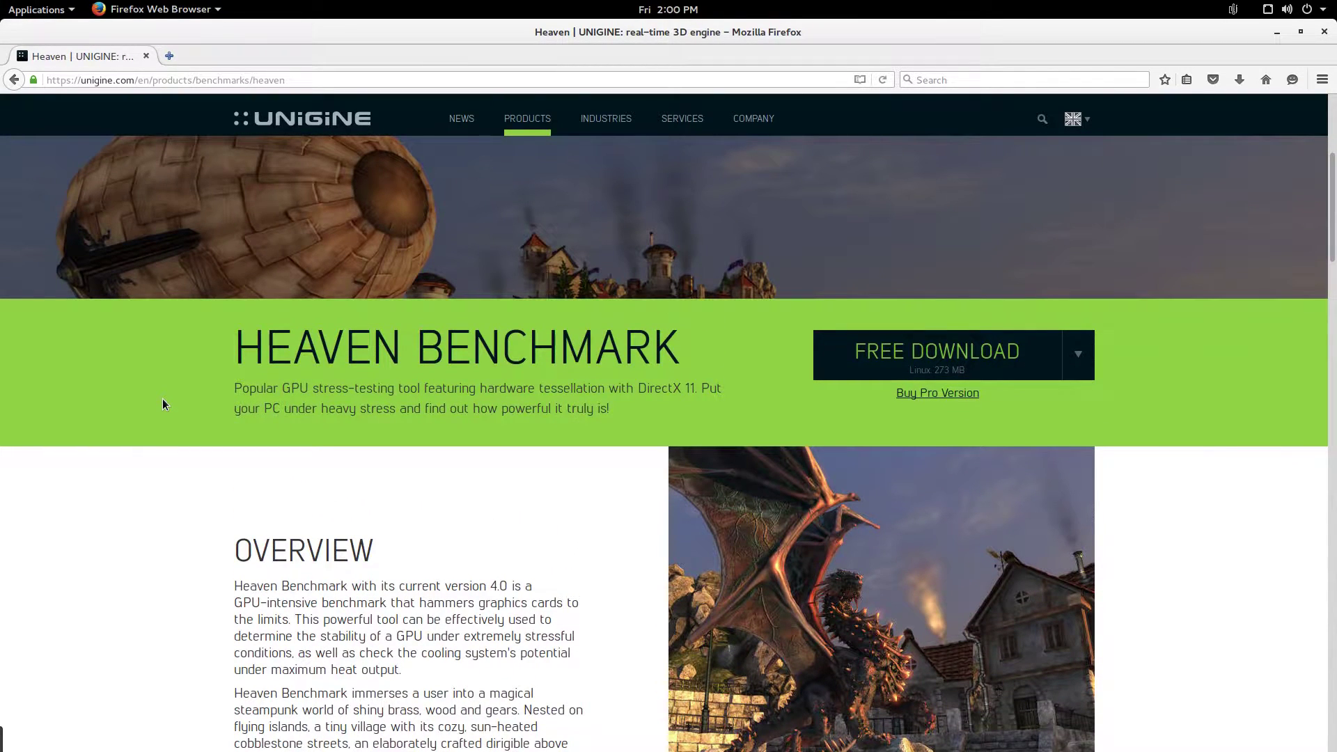
Choose the Linux 273 MB Fast Torrent from the FREE DOWNLOAD options
click(1081, 366)
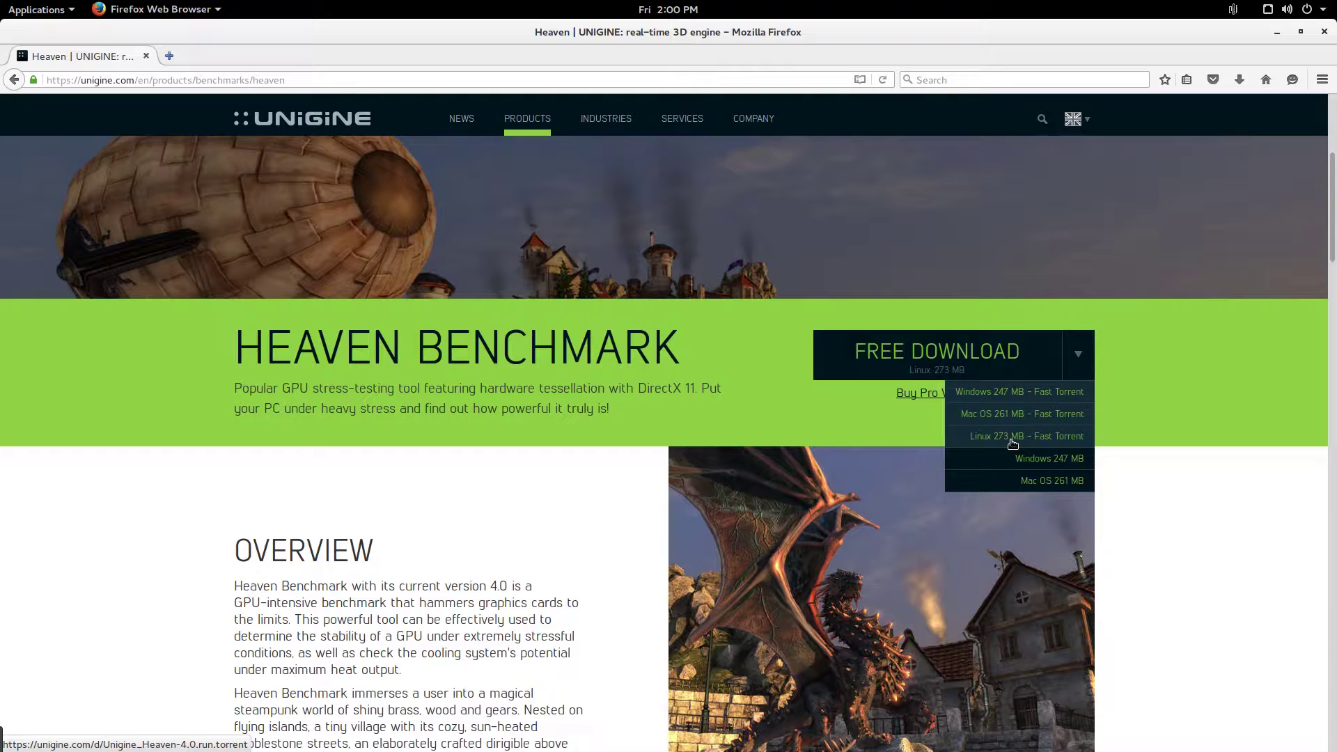
click(1059, 438)
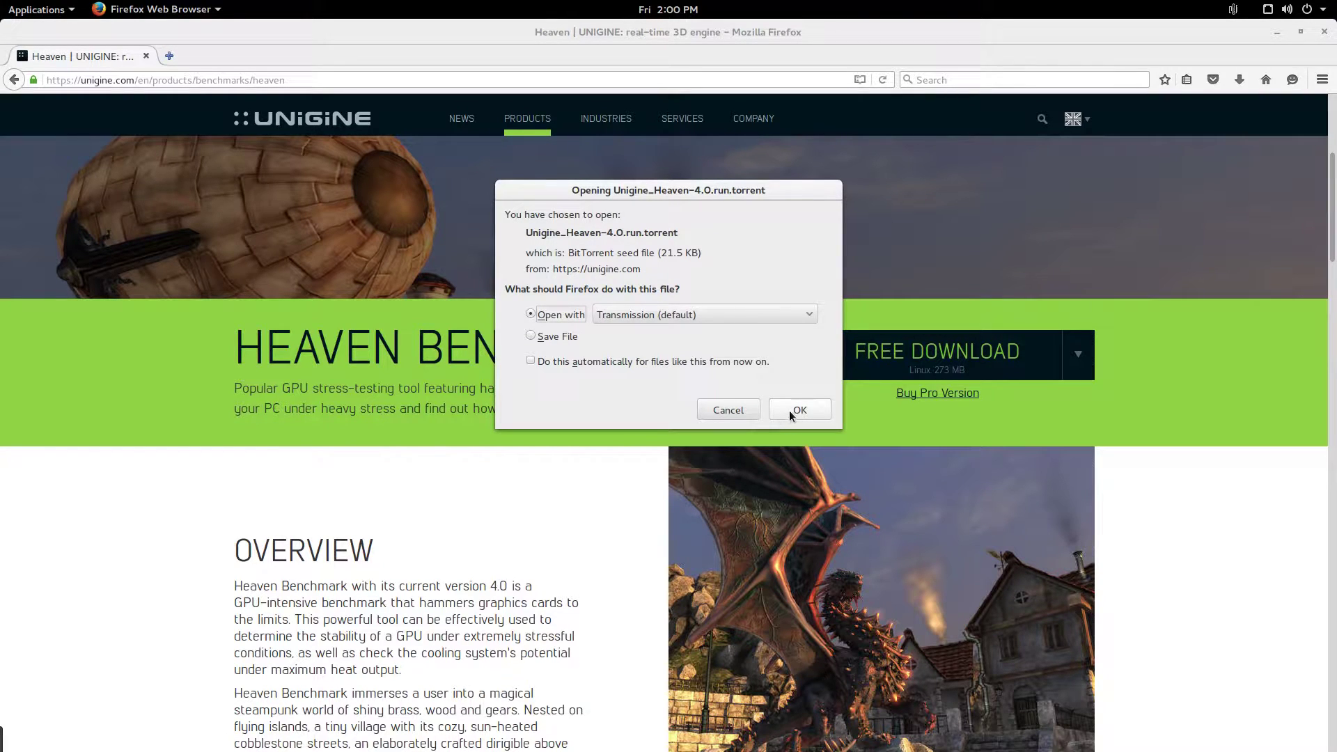
Add the Heaven 4.0 torrent to Transmission, downloading Unigine_Heaven-4.0.run into Downloads
click(793, 412)
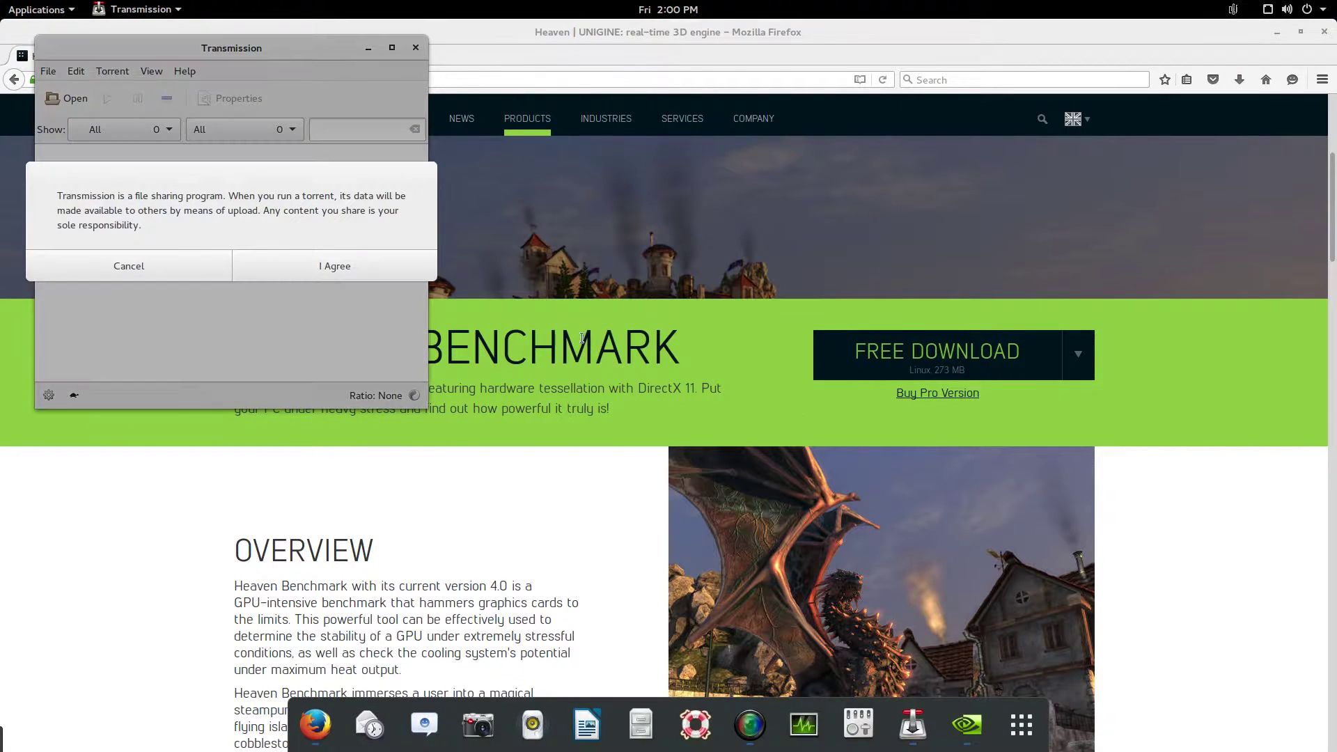
click(340, 269)
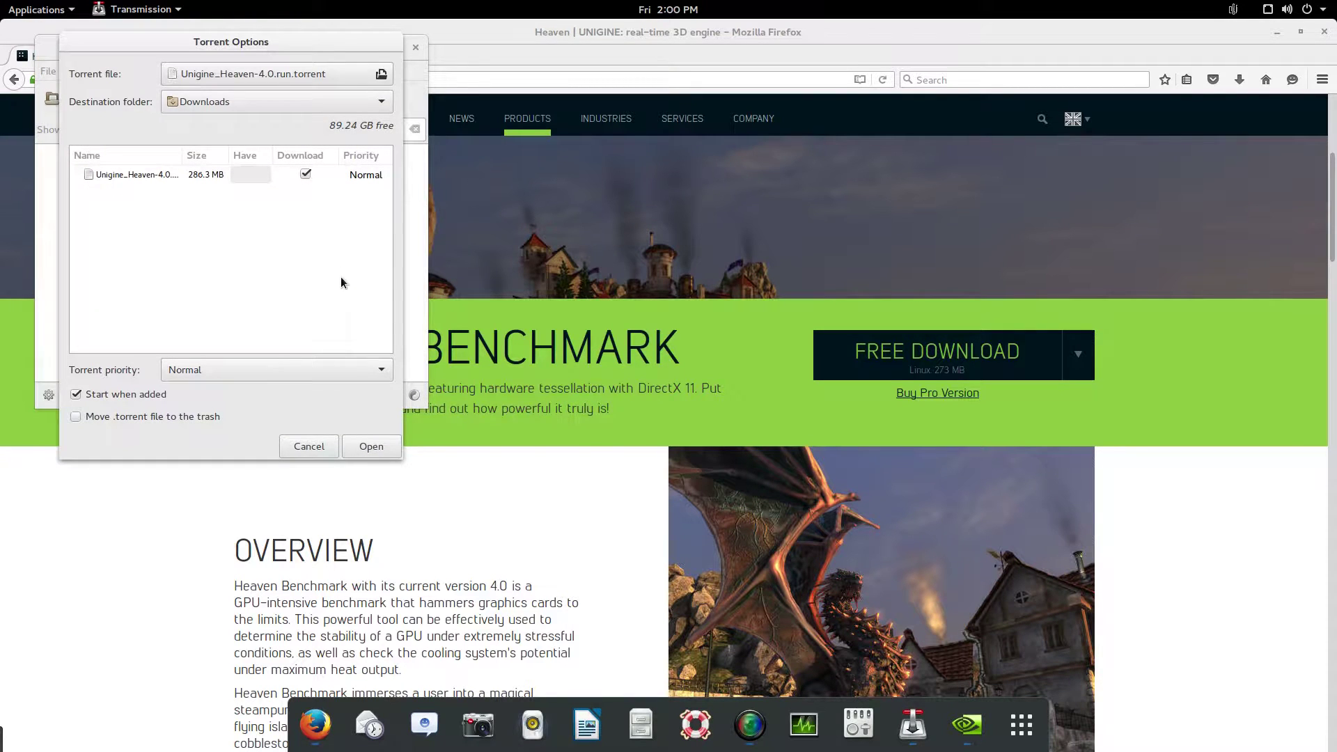
click(363, 448)
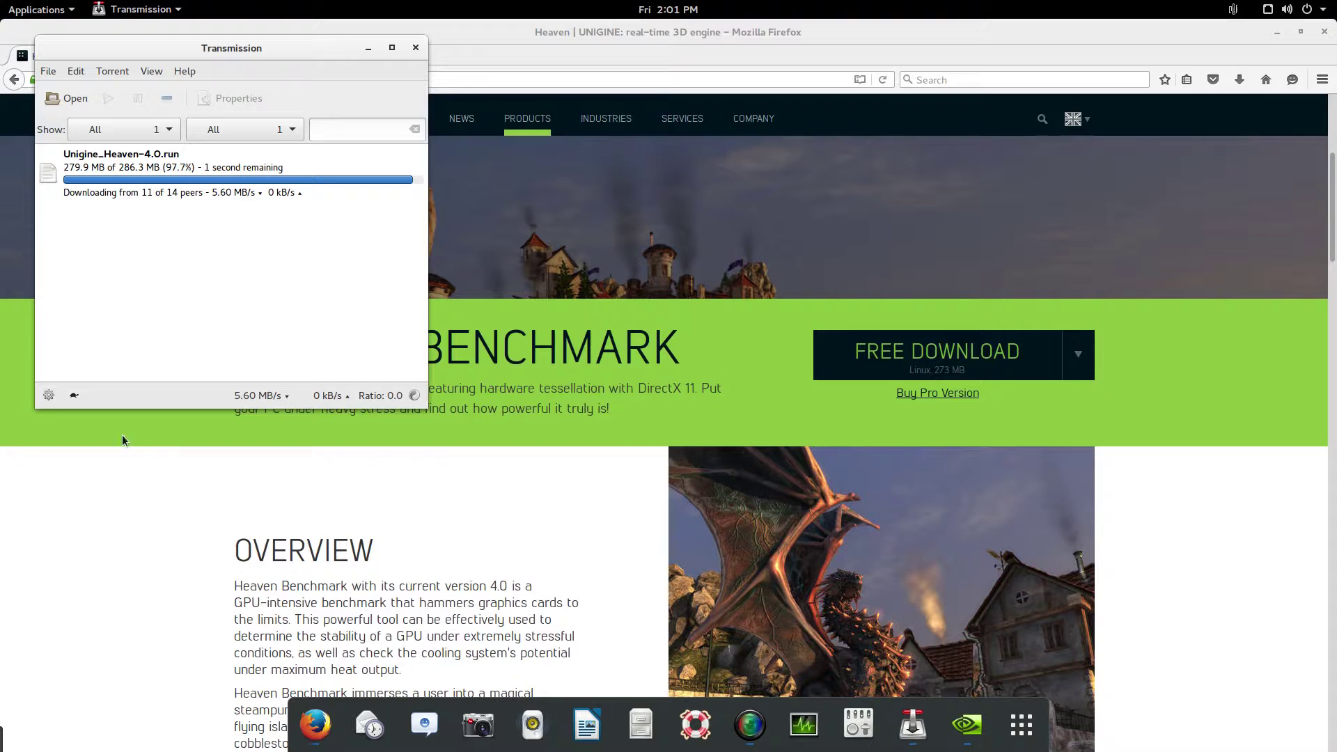
Limit Transmission's upload speed to 5 kB/s, then quit Transmission
click(48, 396)
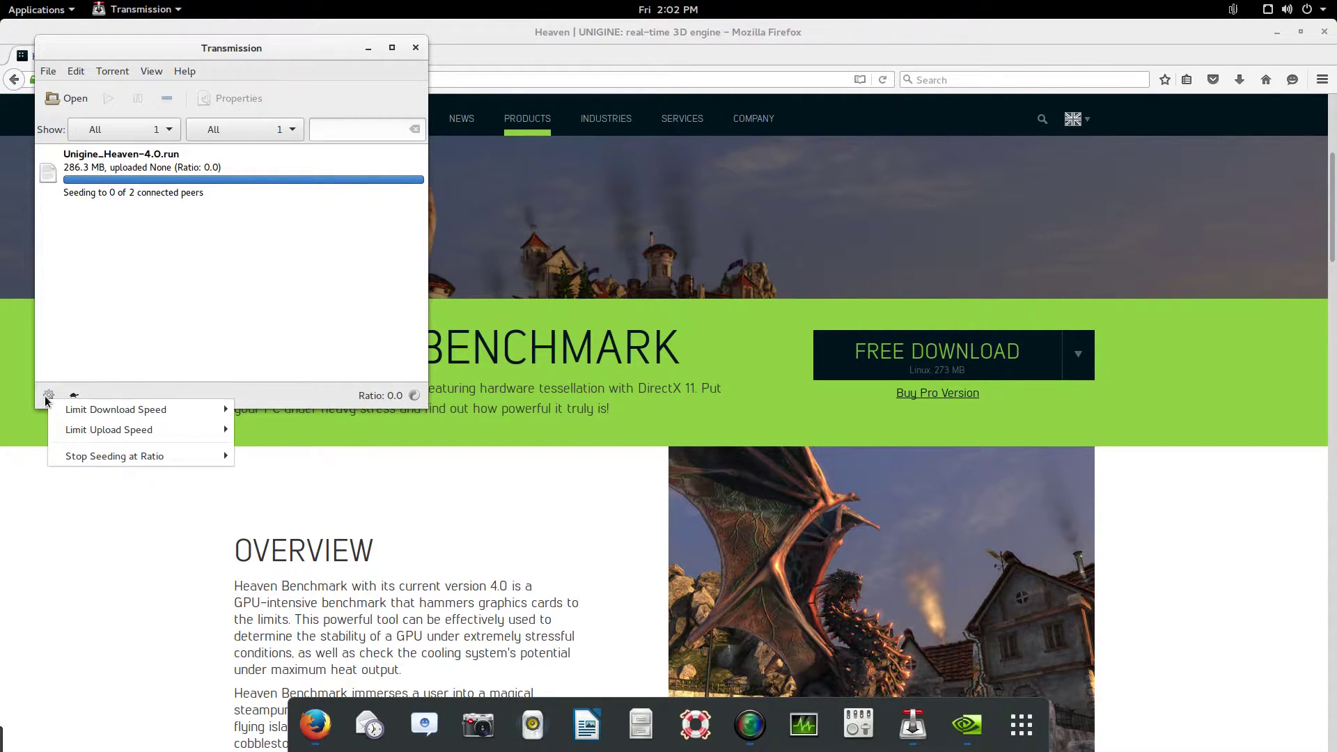
mouse_move(95, 421)
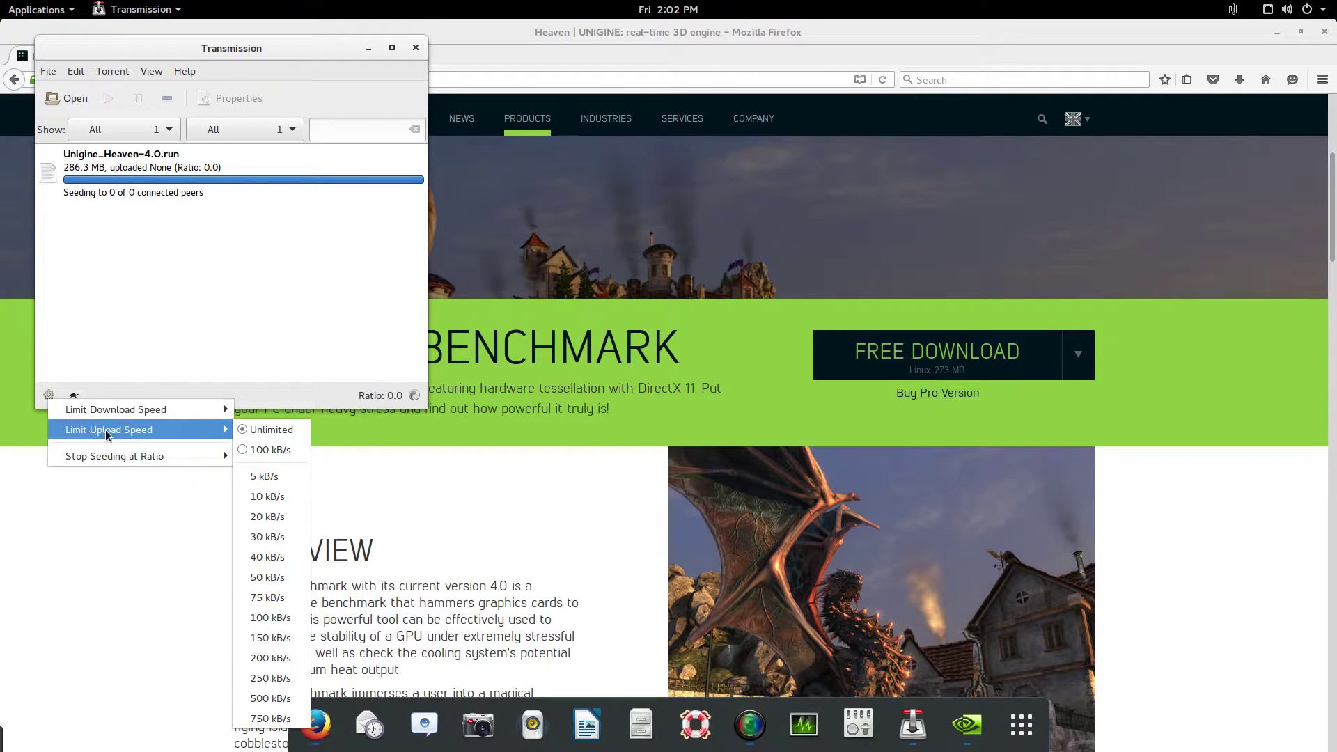
click(262, 481)
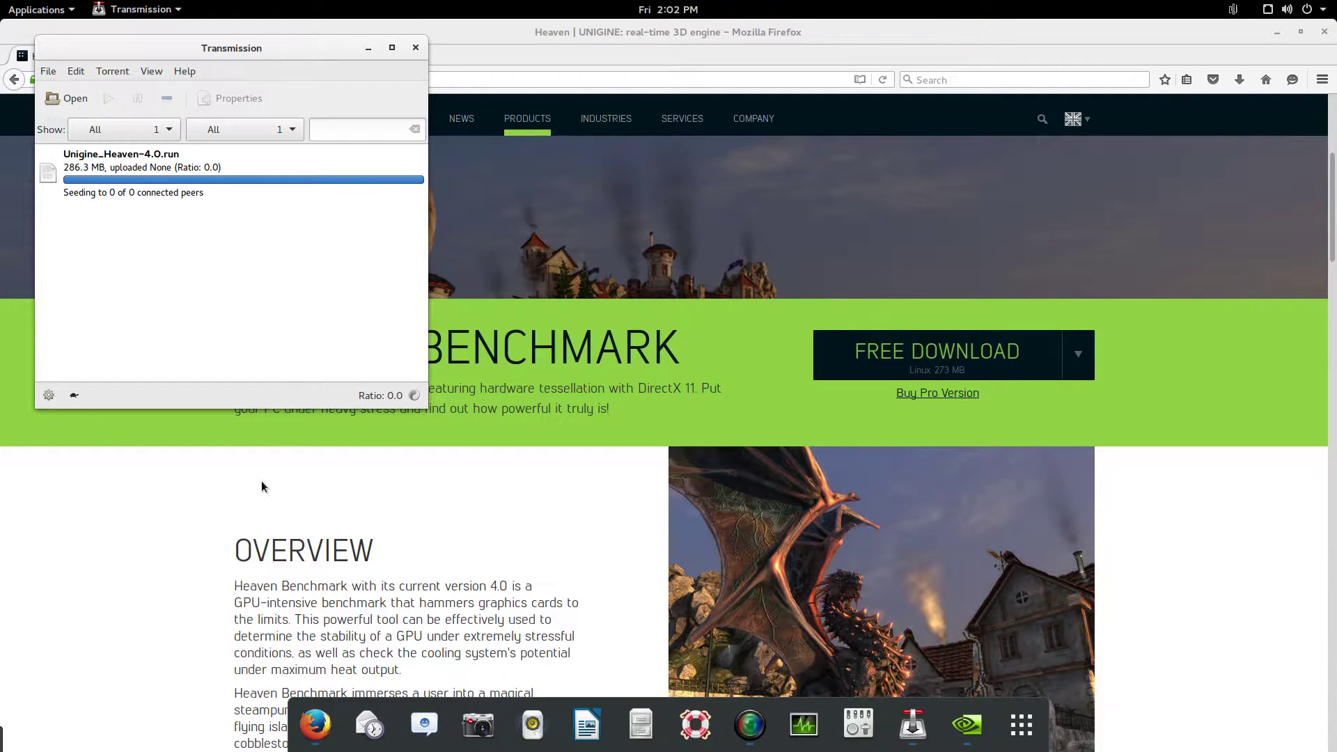
click(48, 396)
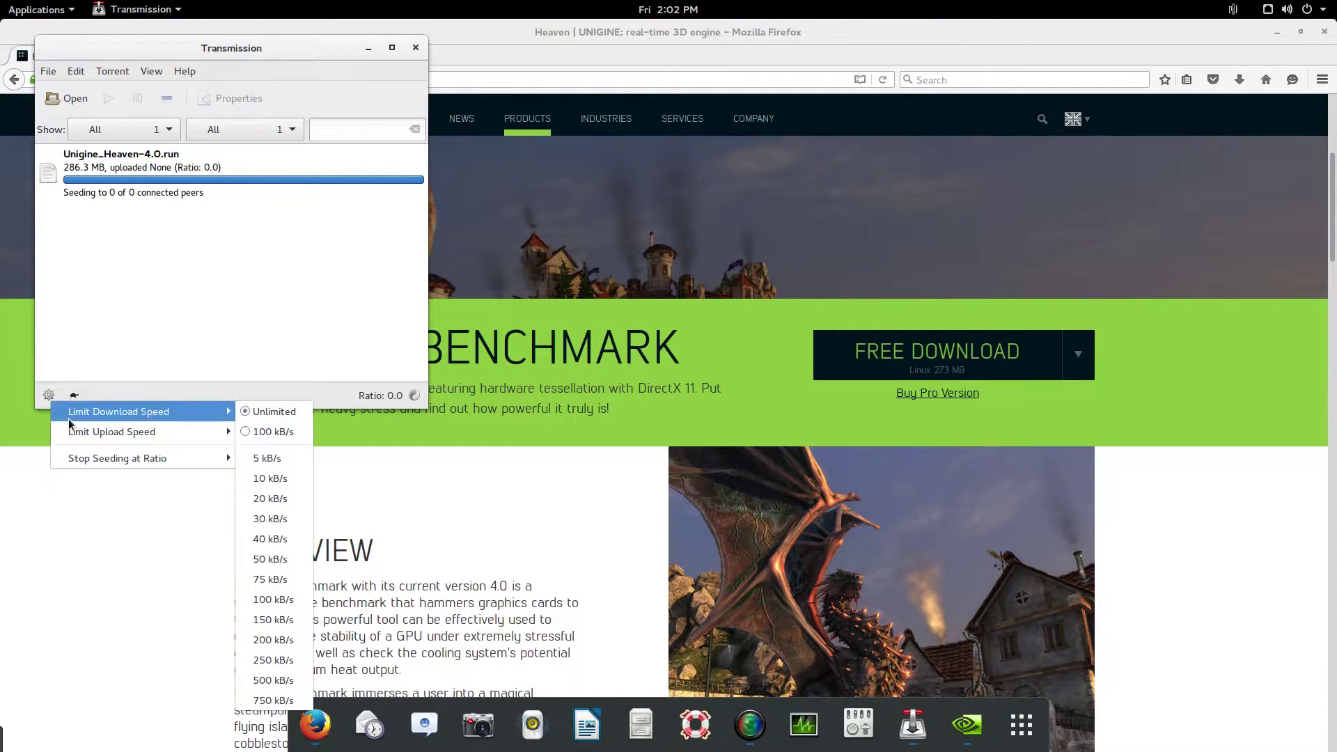
click(21, 446)
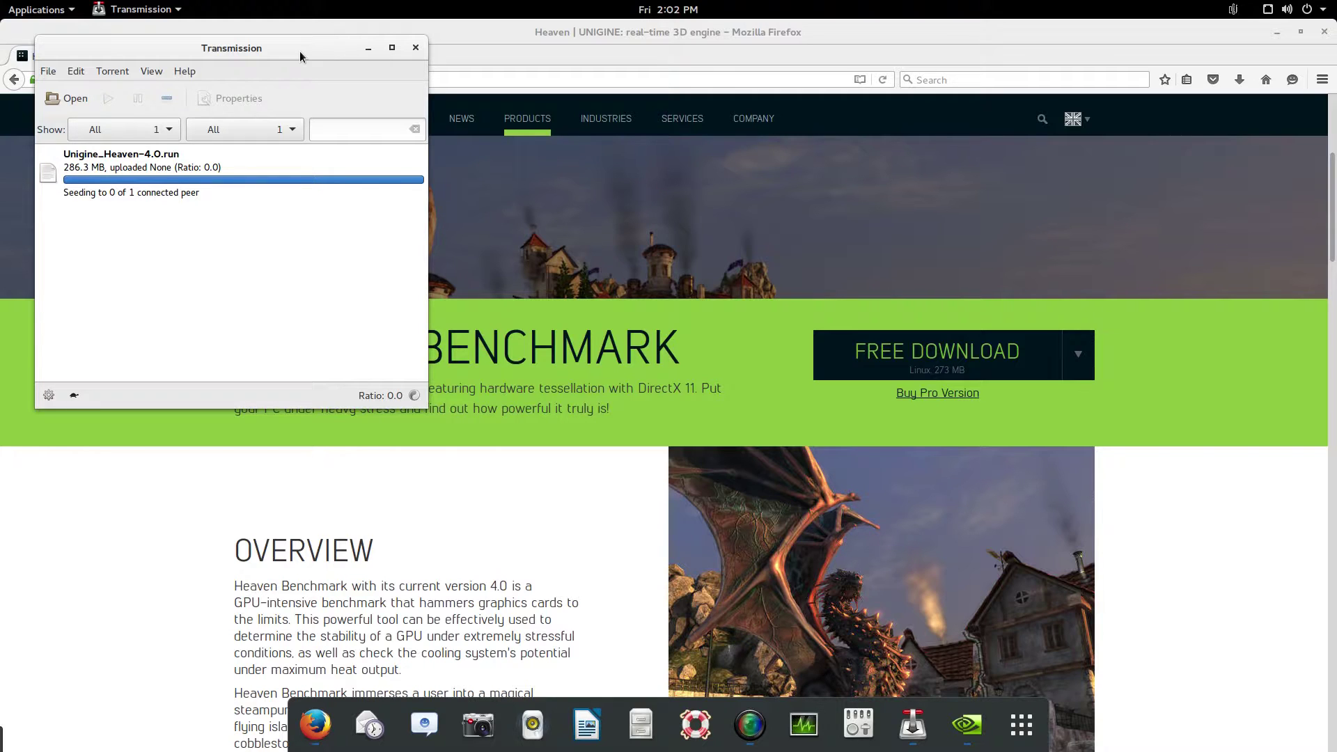
right_click(247, 176)
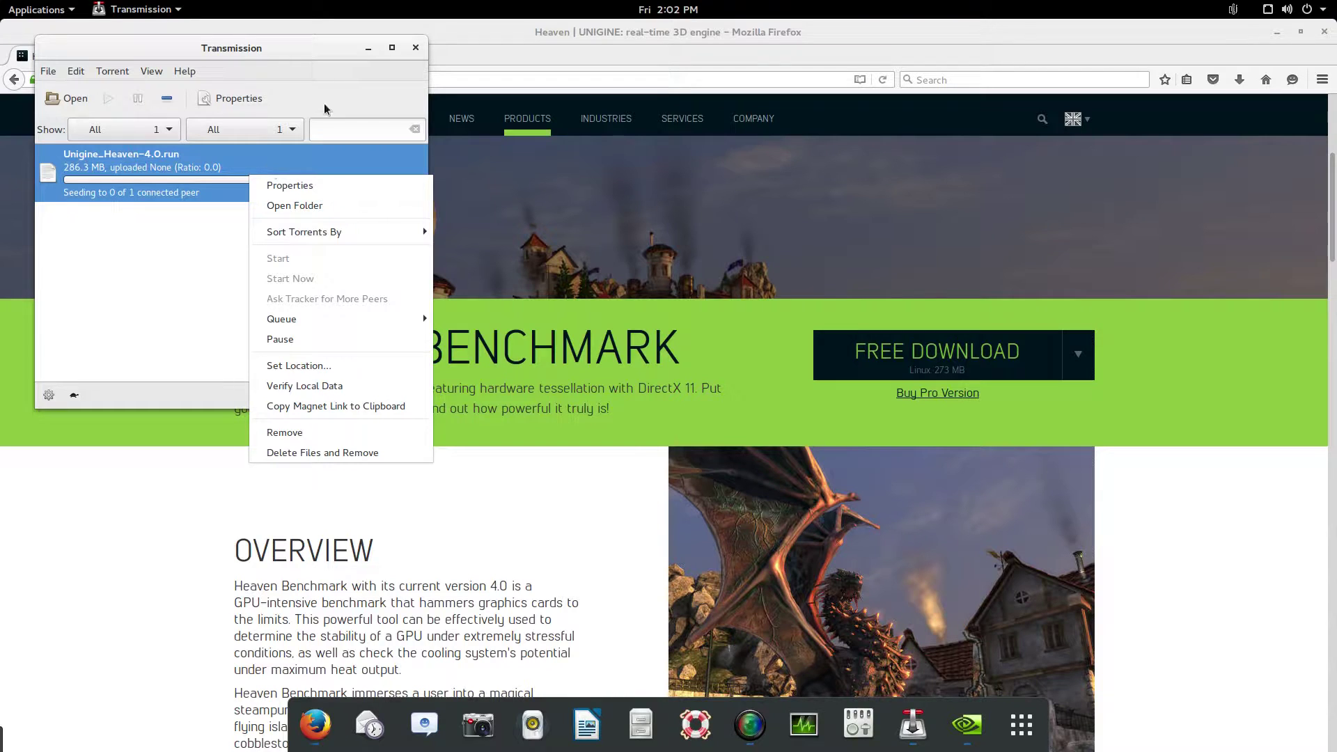
click(420, 48)
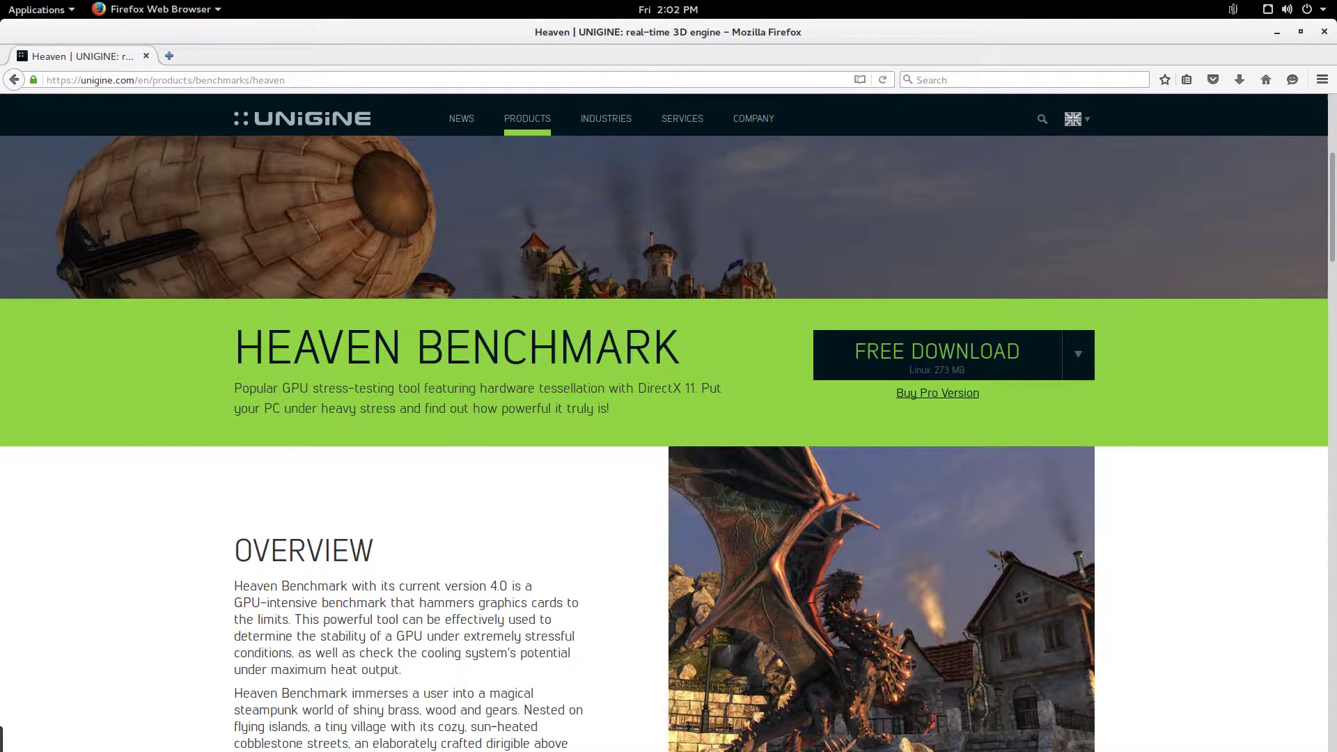
Open Files and browse into Downloads to show Unigine_Heaven-4.0.run (286.3 MB)
mouse_move(738, 739)
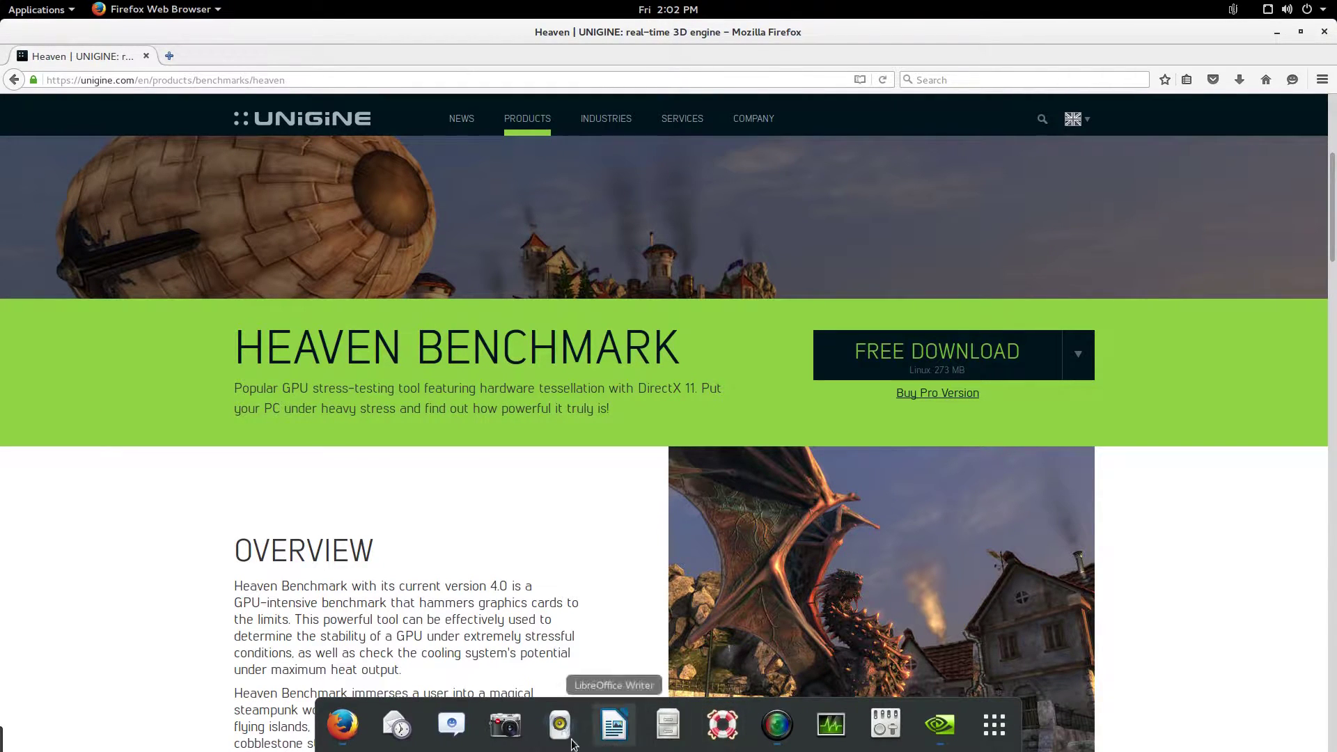
click(668, 737)
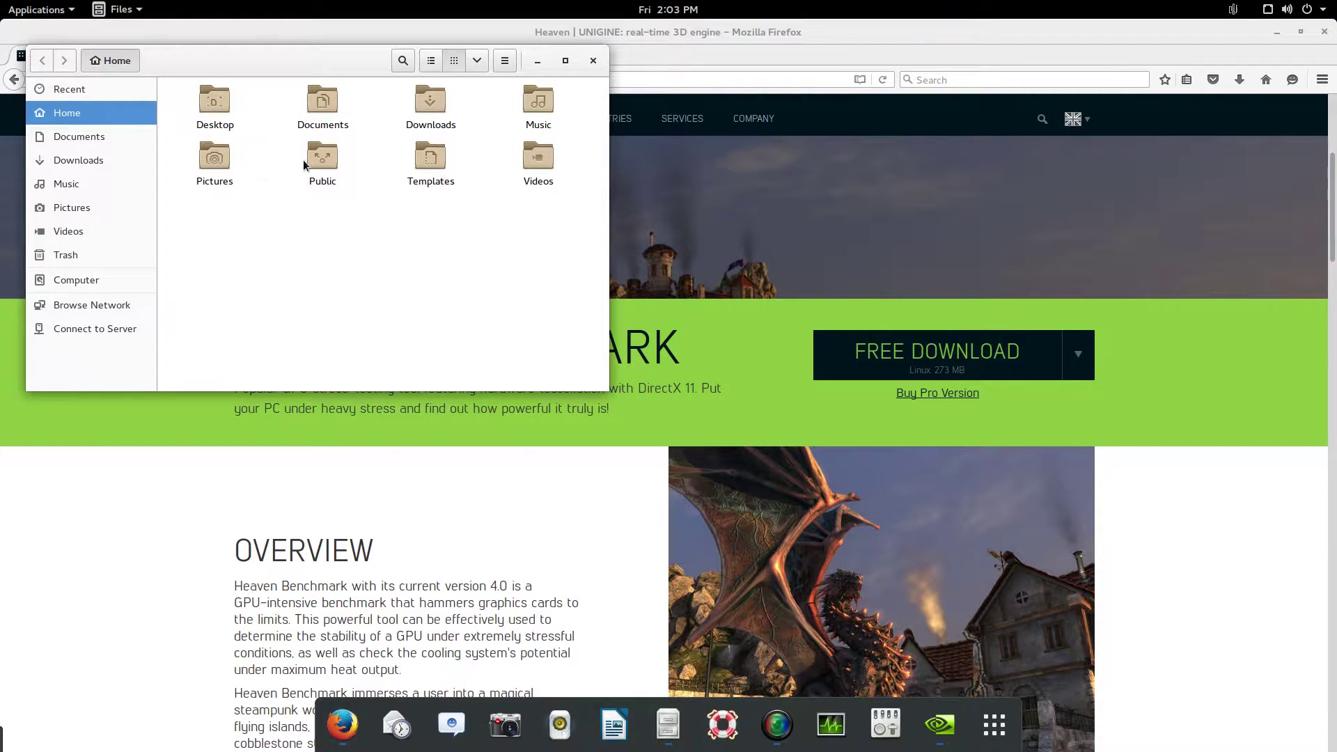
double_click(422, 111)
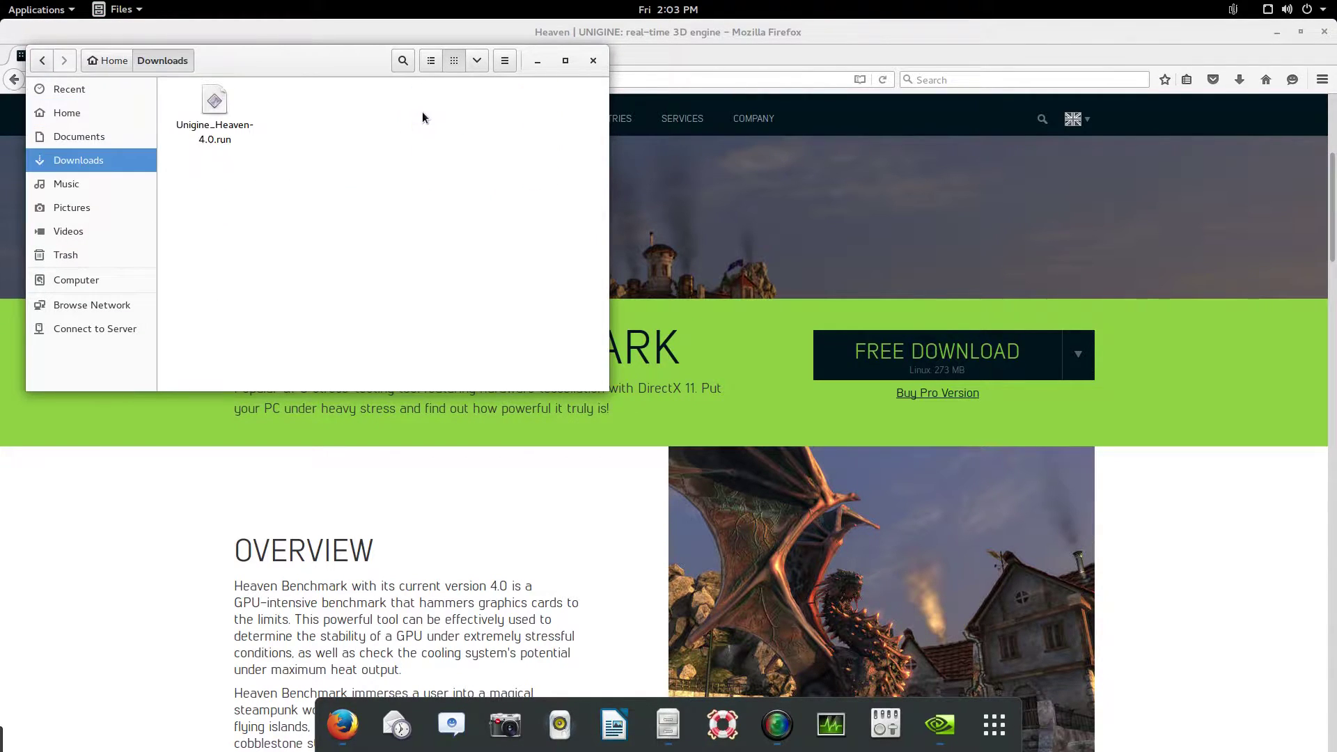
right_click(216, 112)
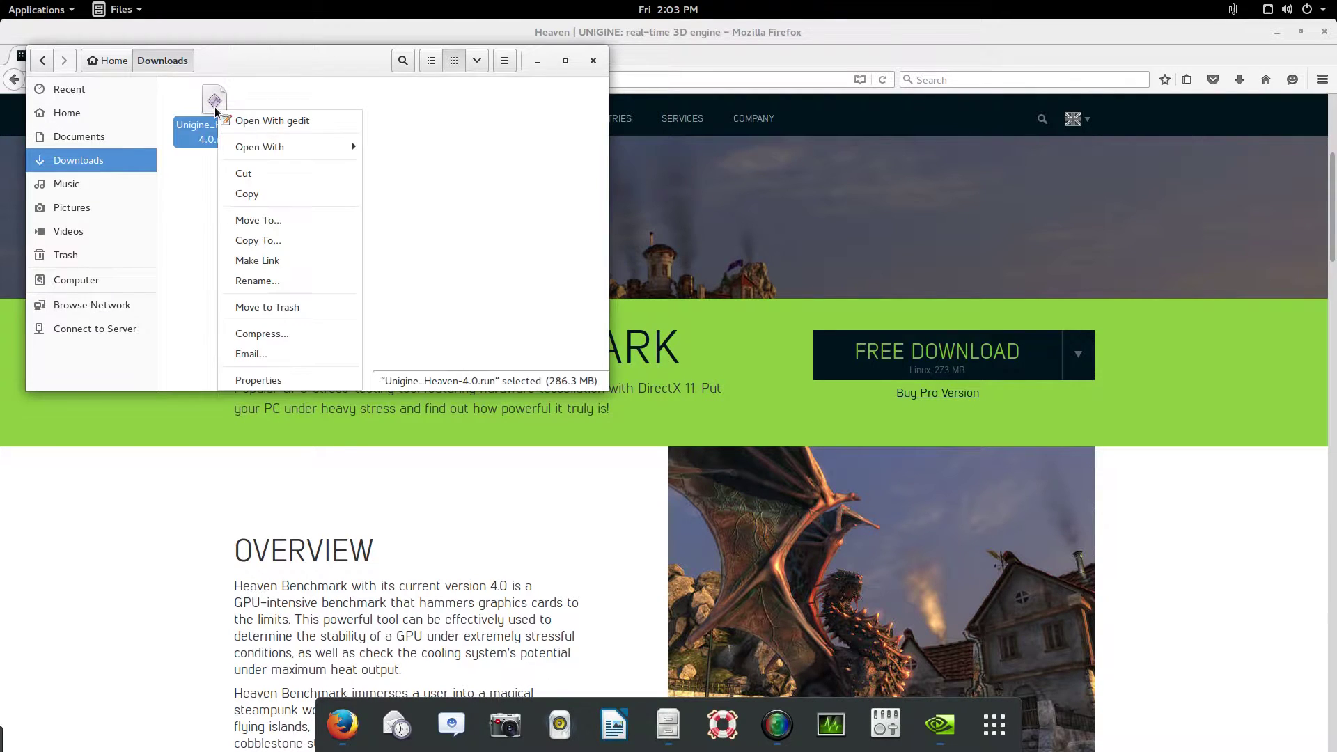
click(456, 150)
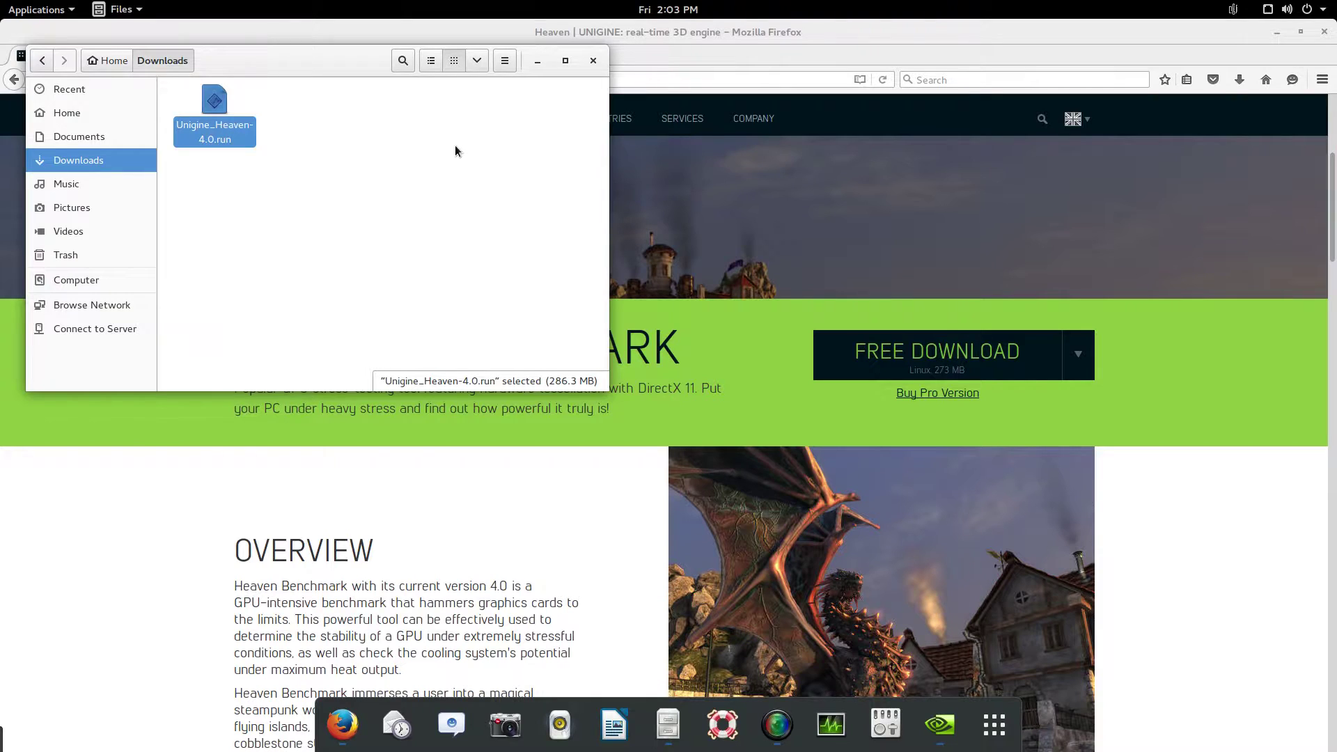
click(507, 63)
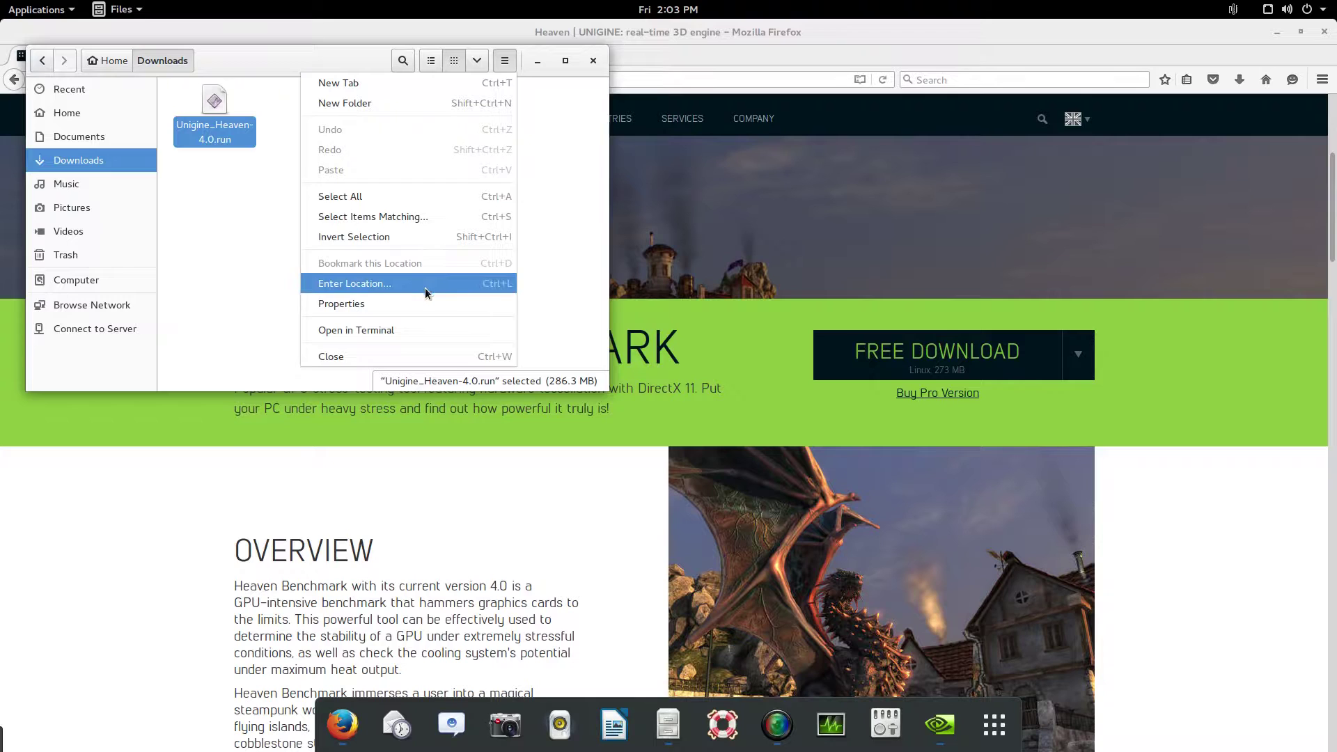
click(428, 308)
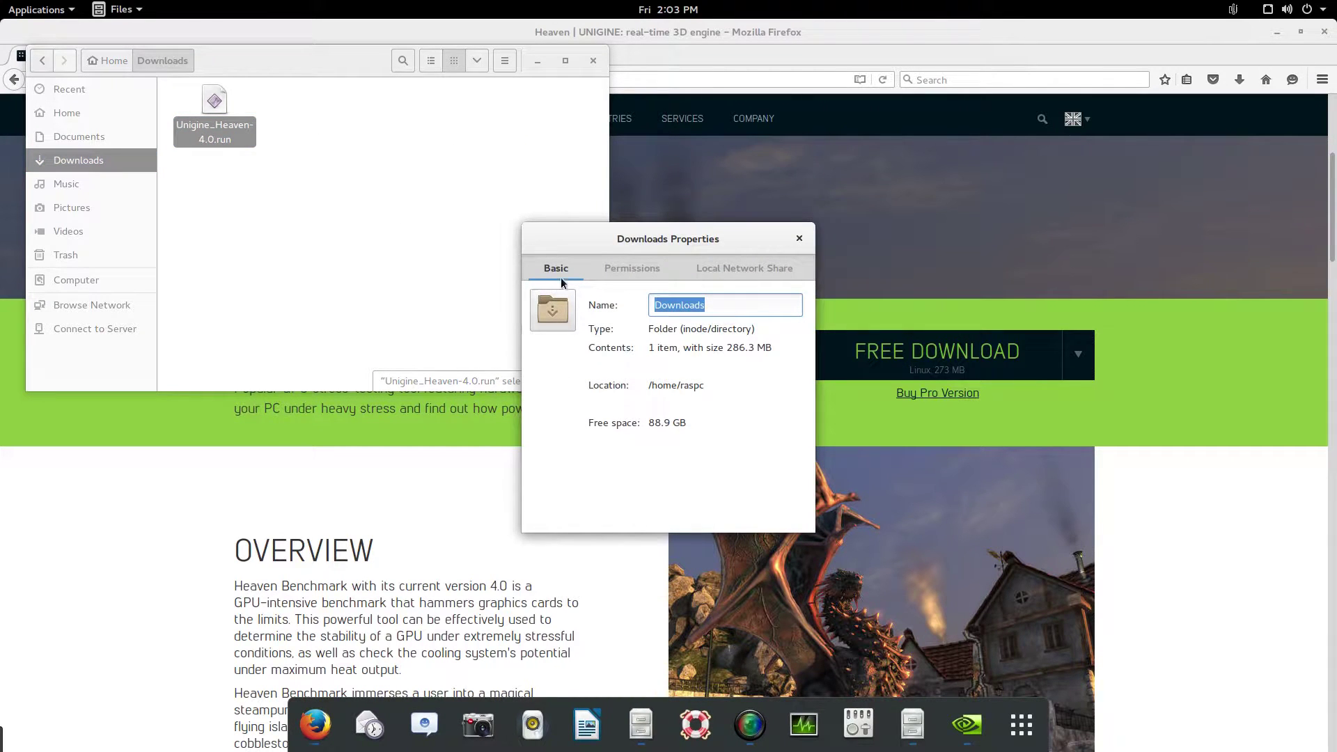
click(610, 270)
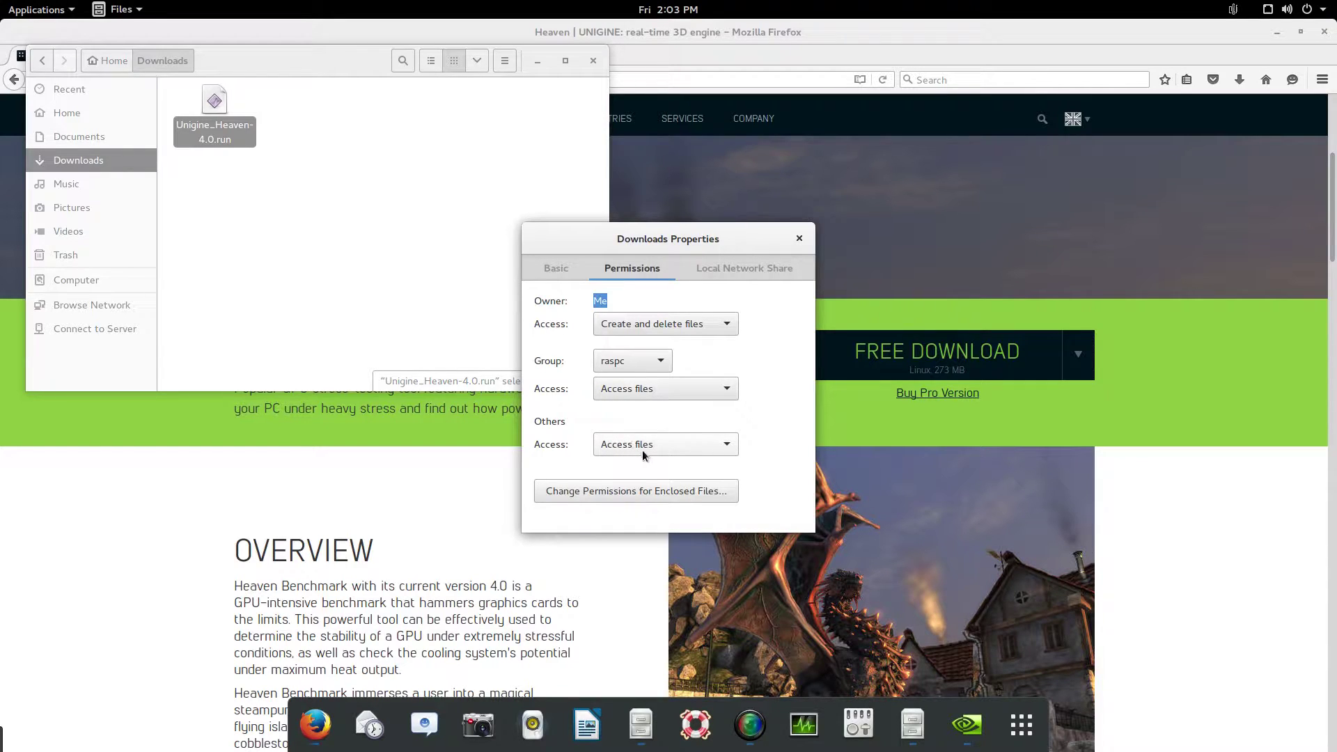
click(550, 268)
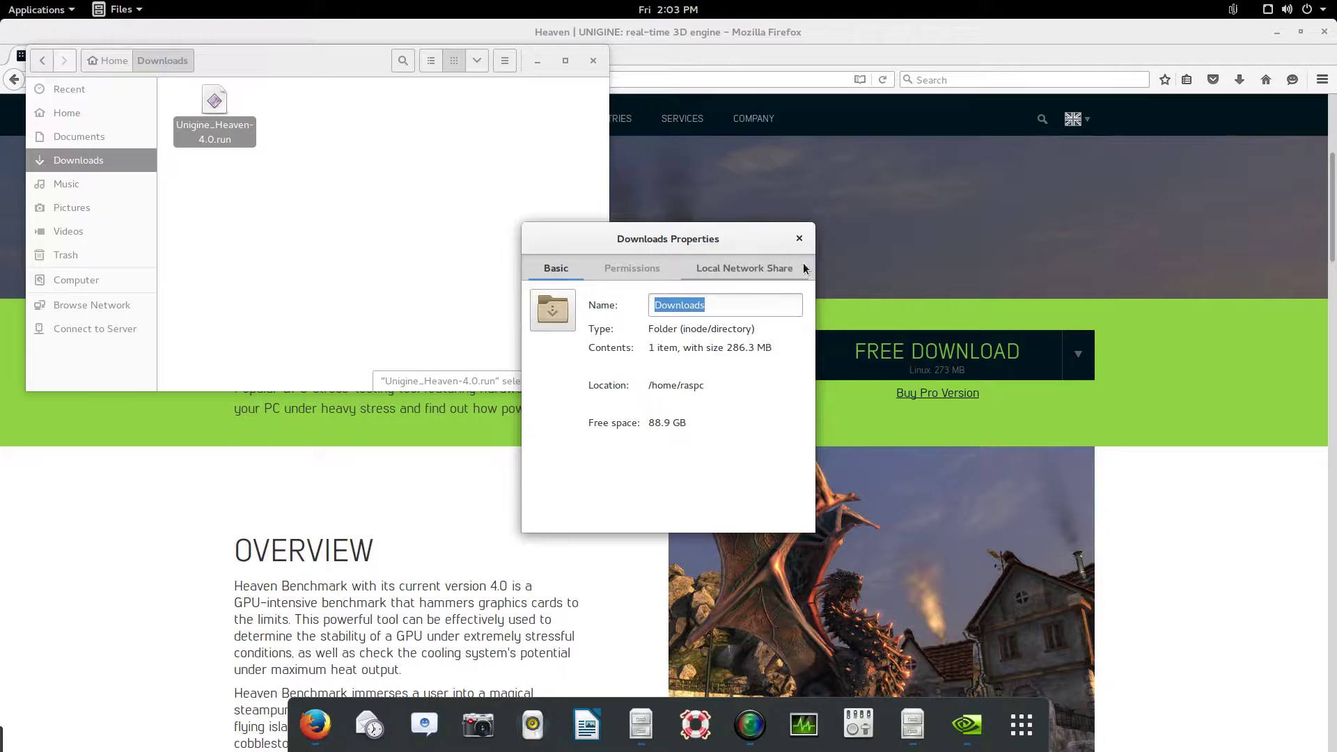
click(800, 238)
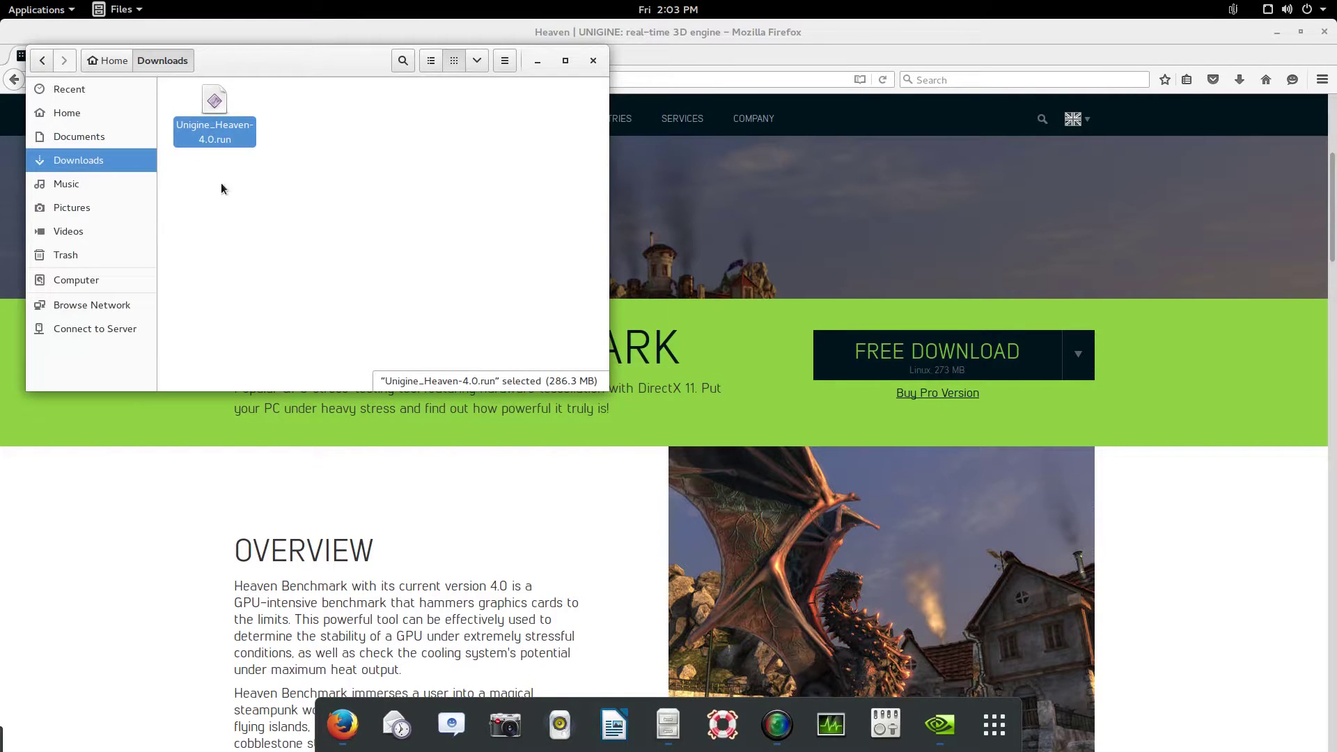
click(220, 183)
right_click(215, 124)
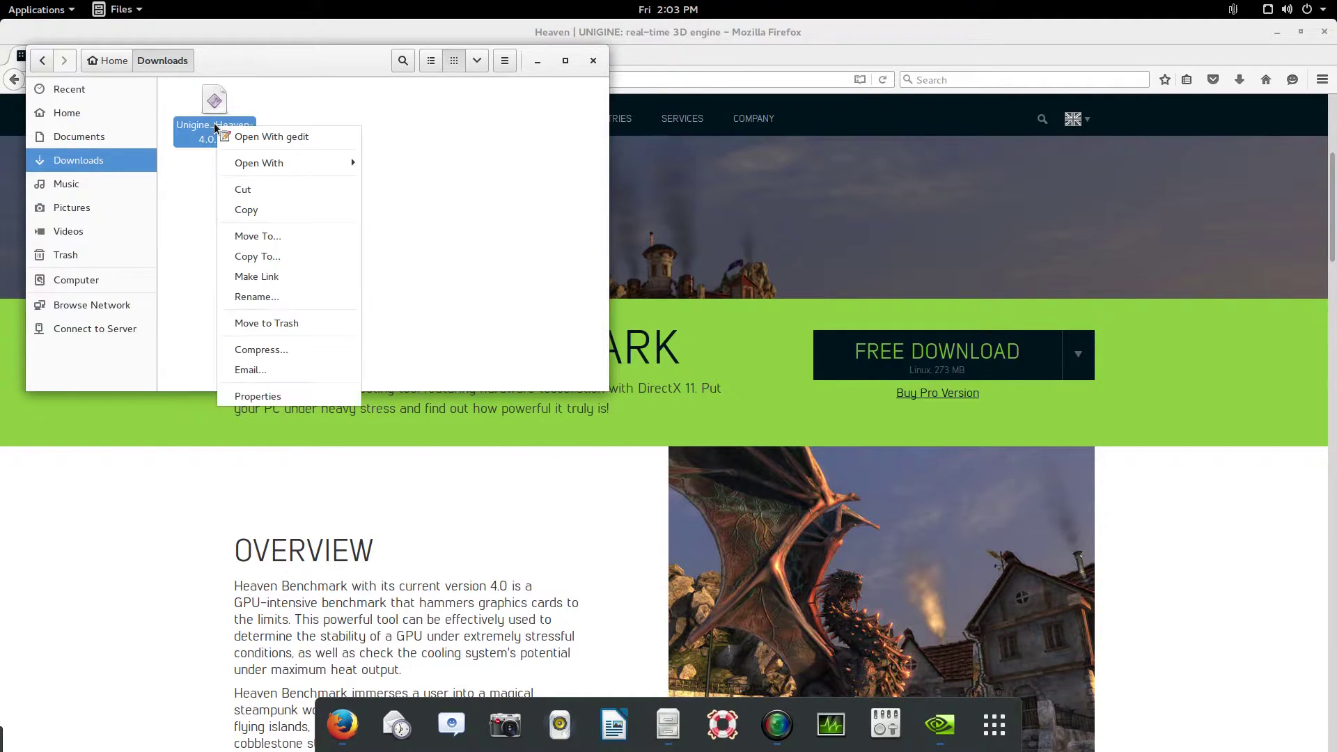
mouse_move(250, 169)
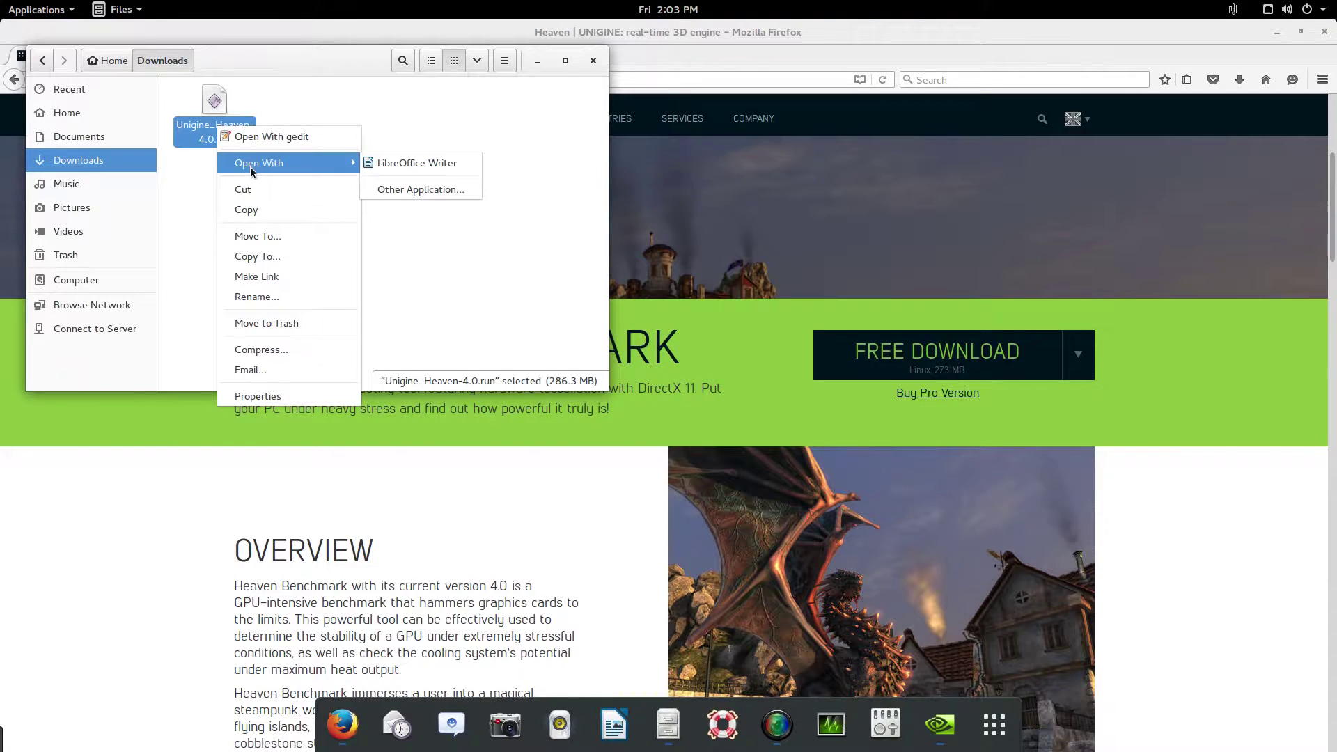
click(199, 231)
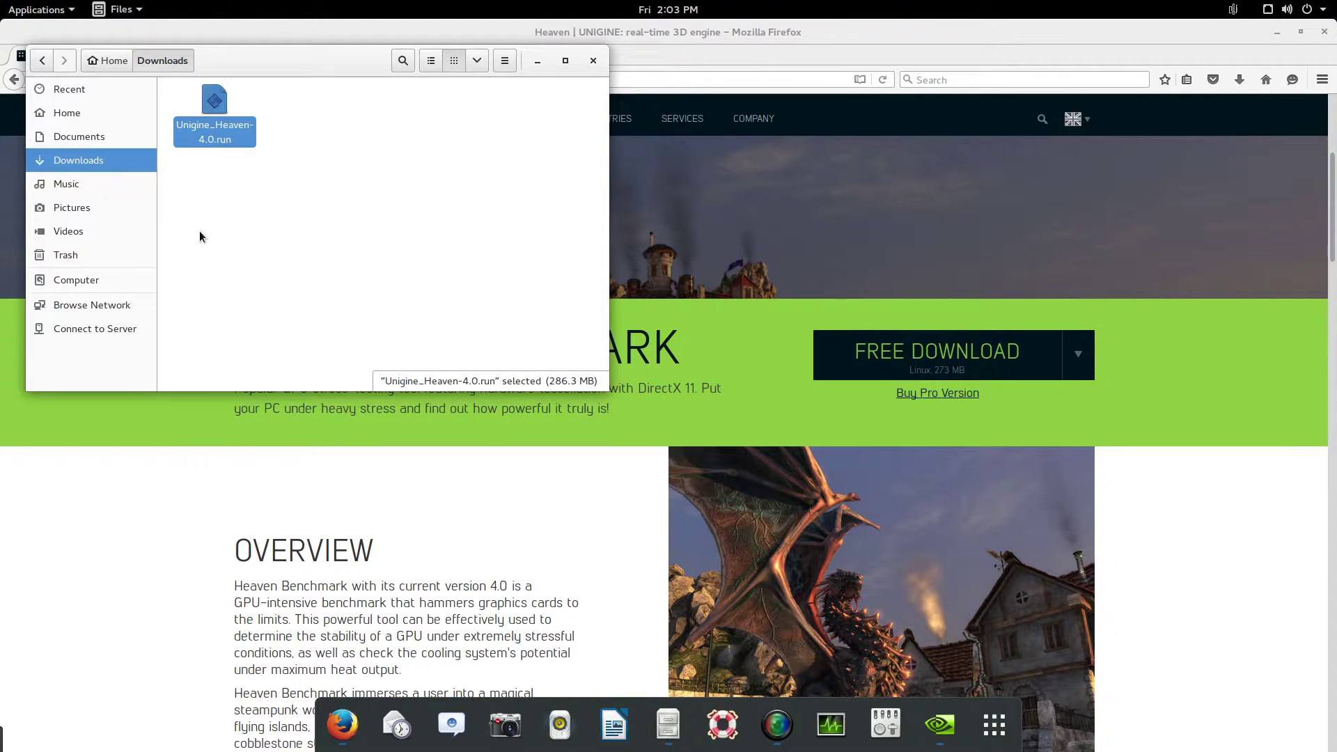
double_click(210, 125)
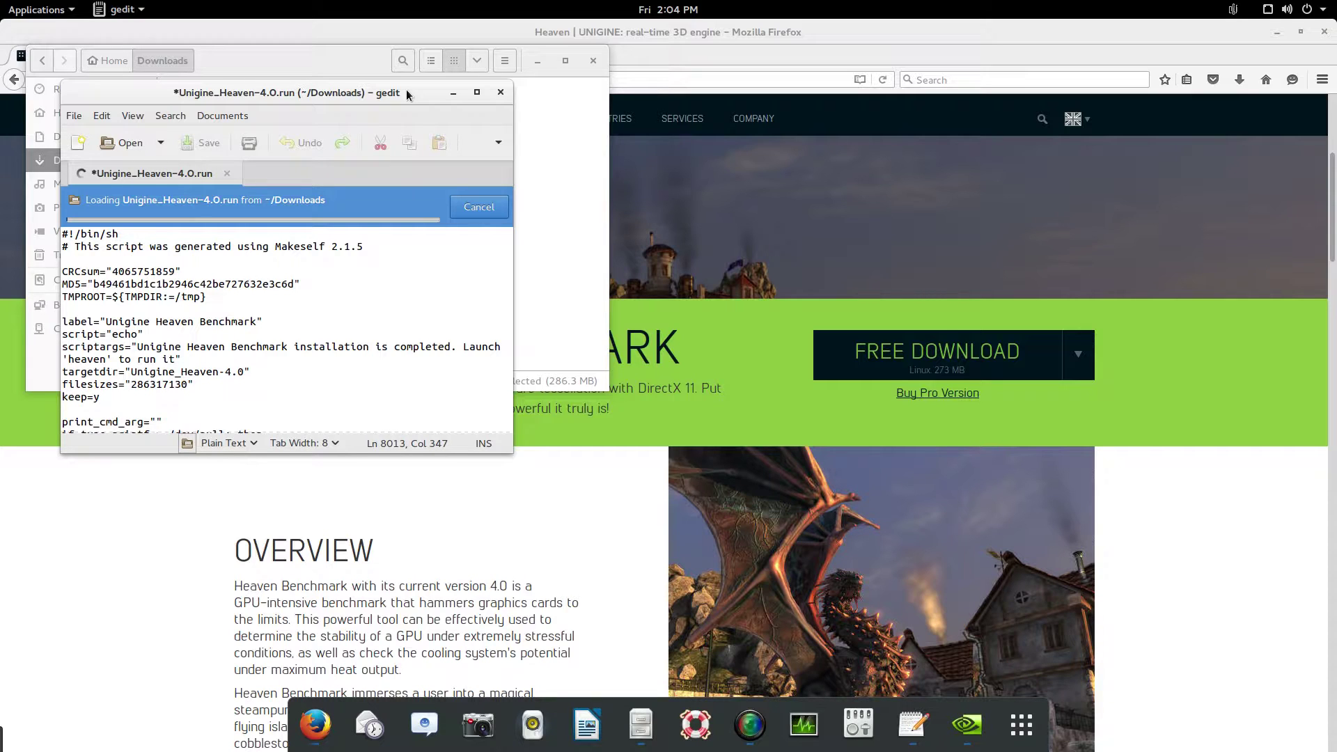
click(500, 92)
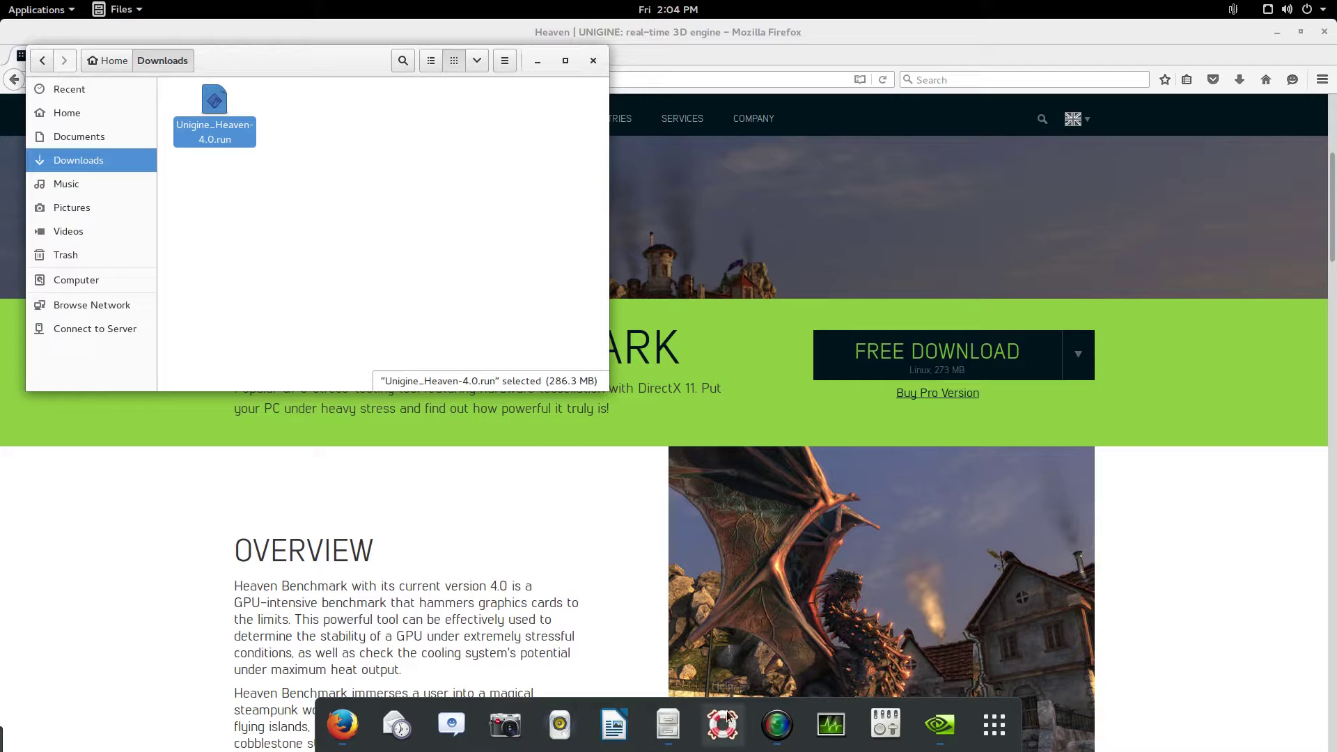
Search the applications for 'syna' and launch Synaptic Package Manager
click(996, 732)
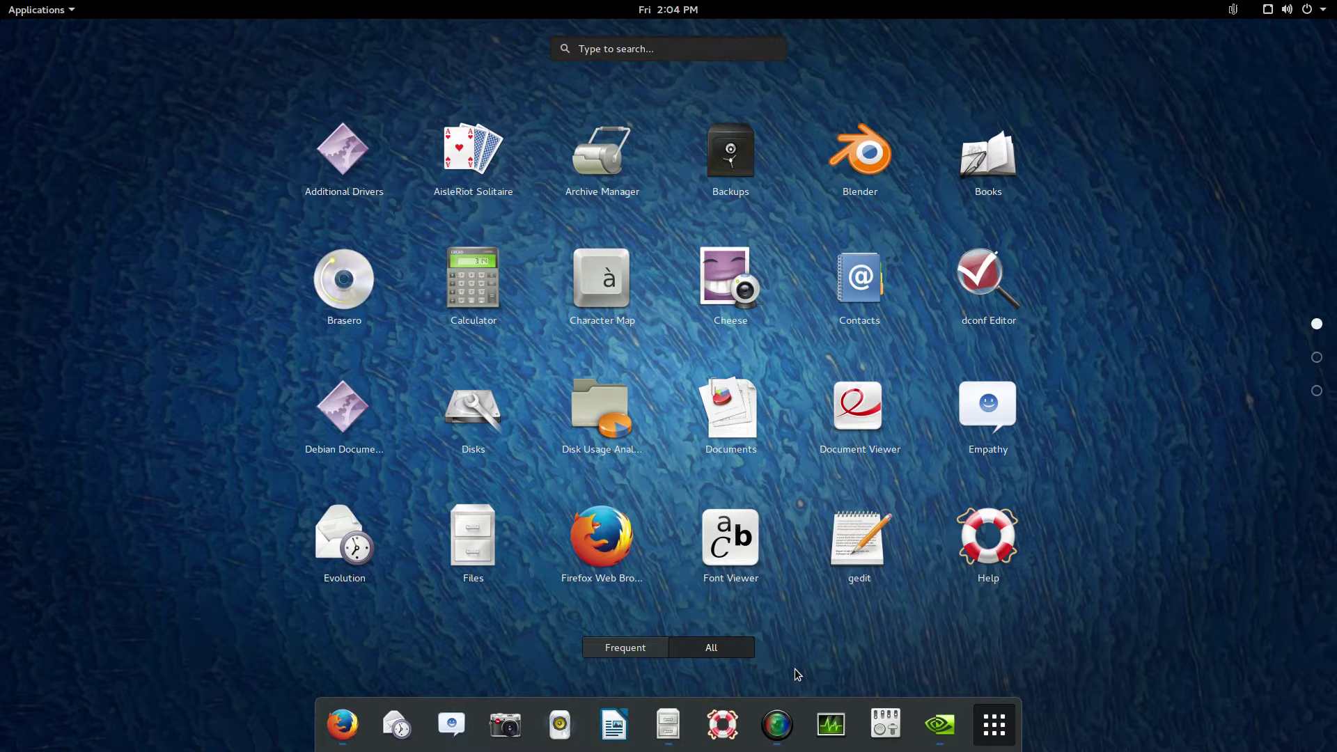
text(syna)
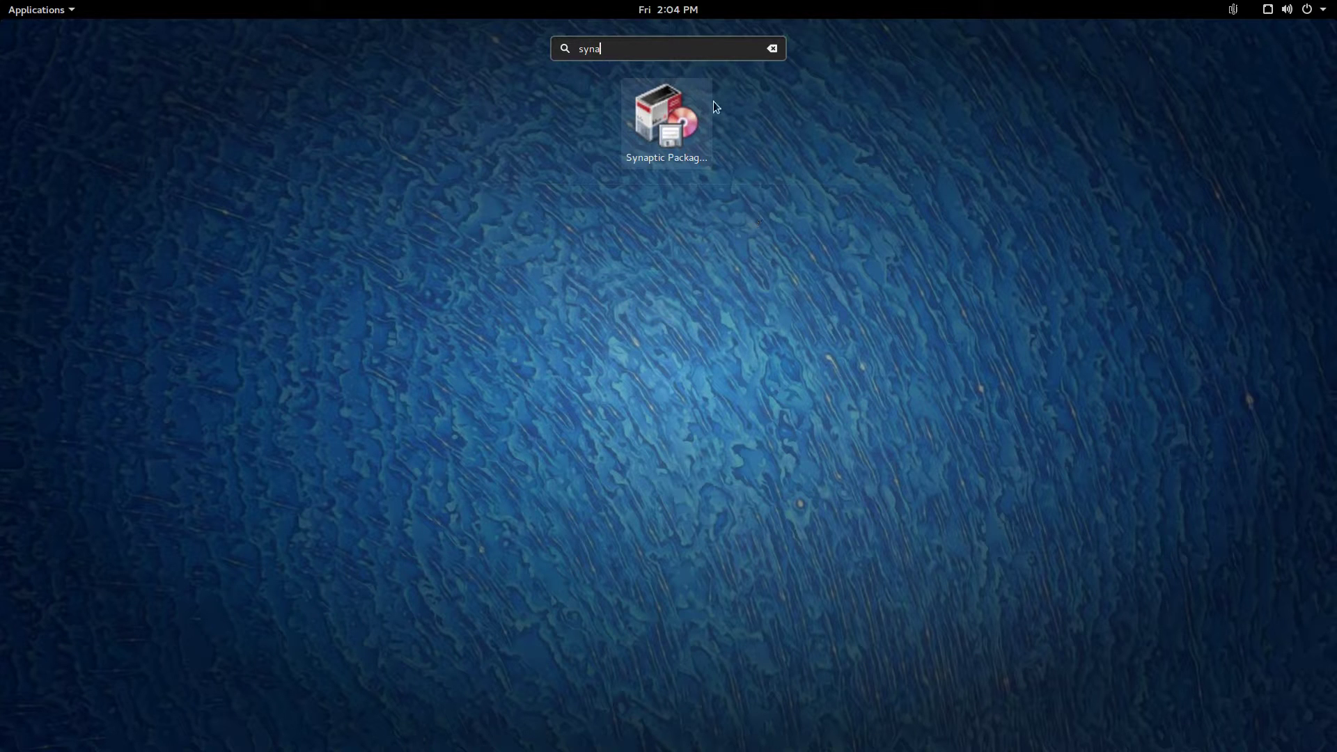
click(686, 106)
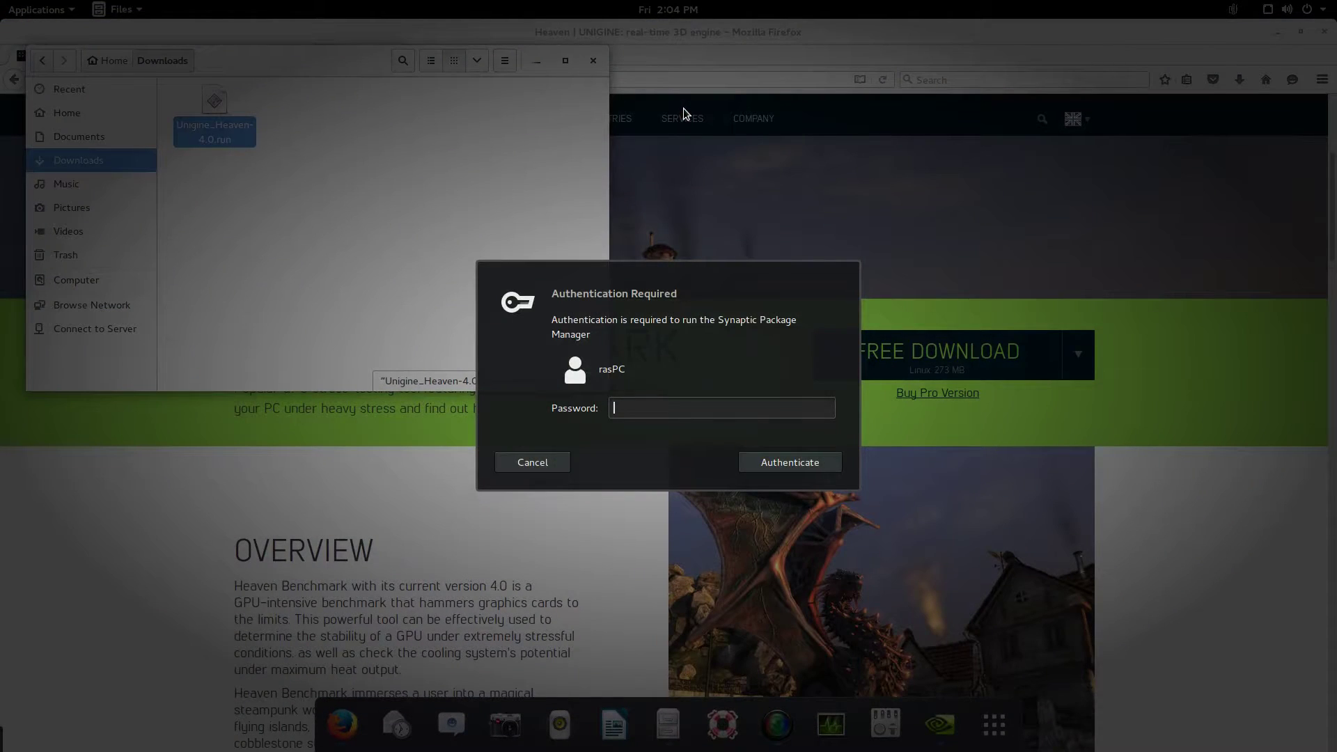
Enter the account password to authorize Synaptic Package Manager
text(**********)
key(Return)
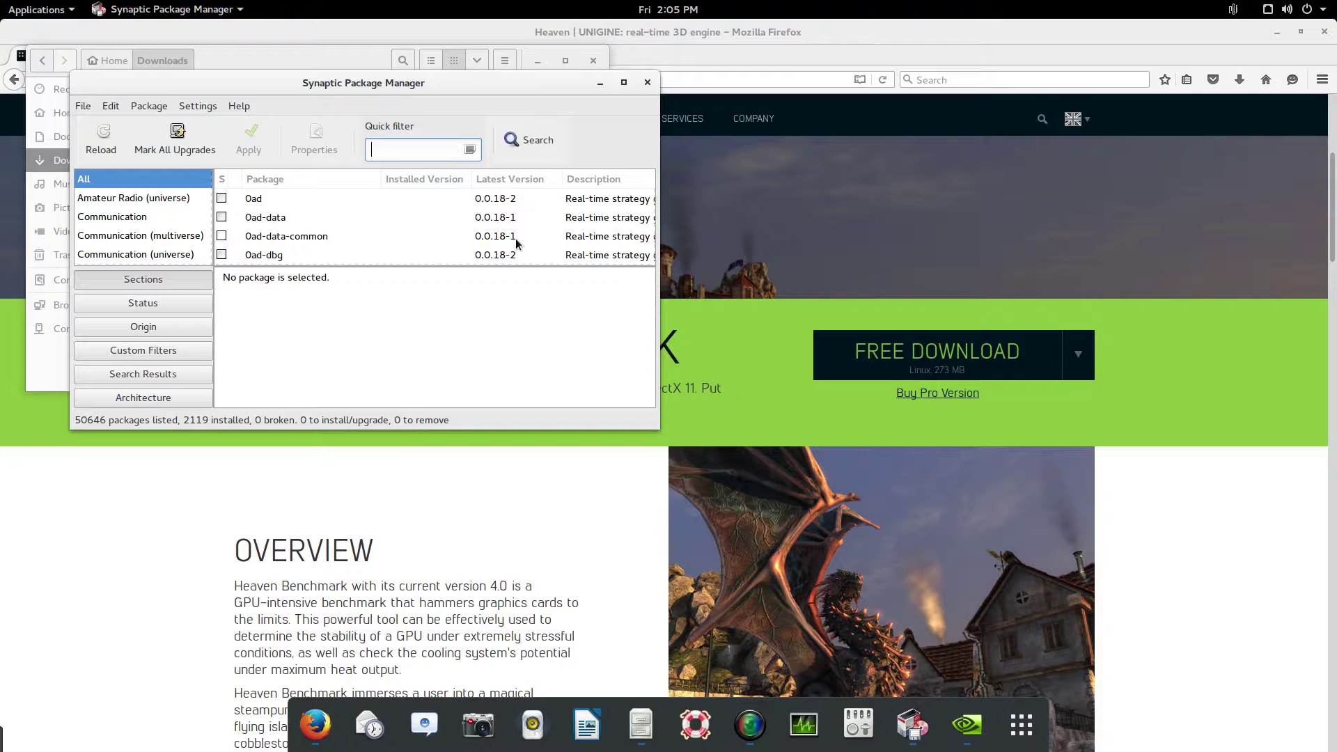
Filter the package list for 'cuda' and mark libcudart6.5 for installation
text(nv)
key(BackSpace)
key(BackSpace)
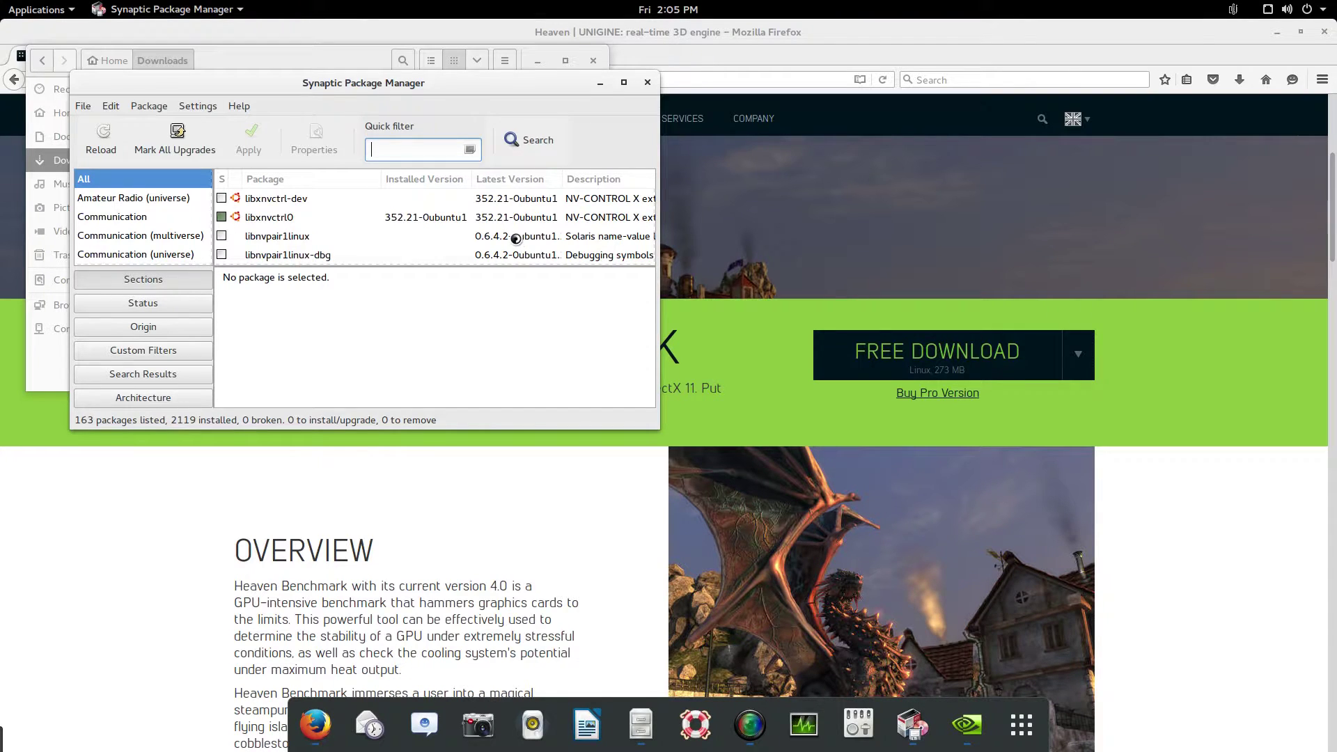
text(cu)
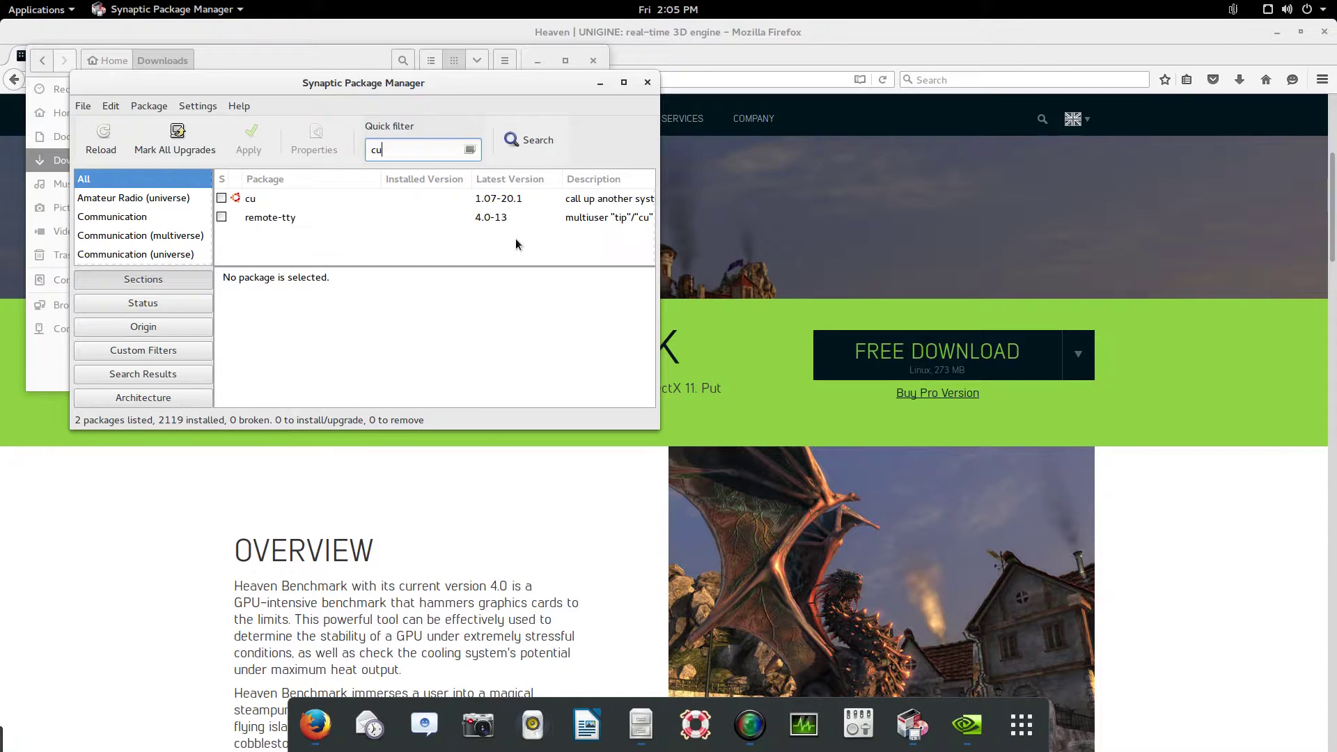
text(da)
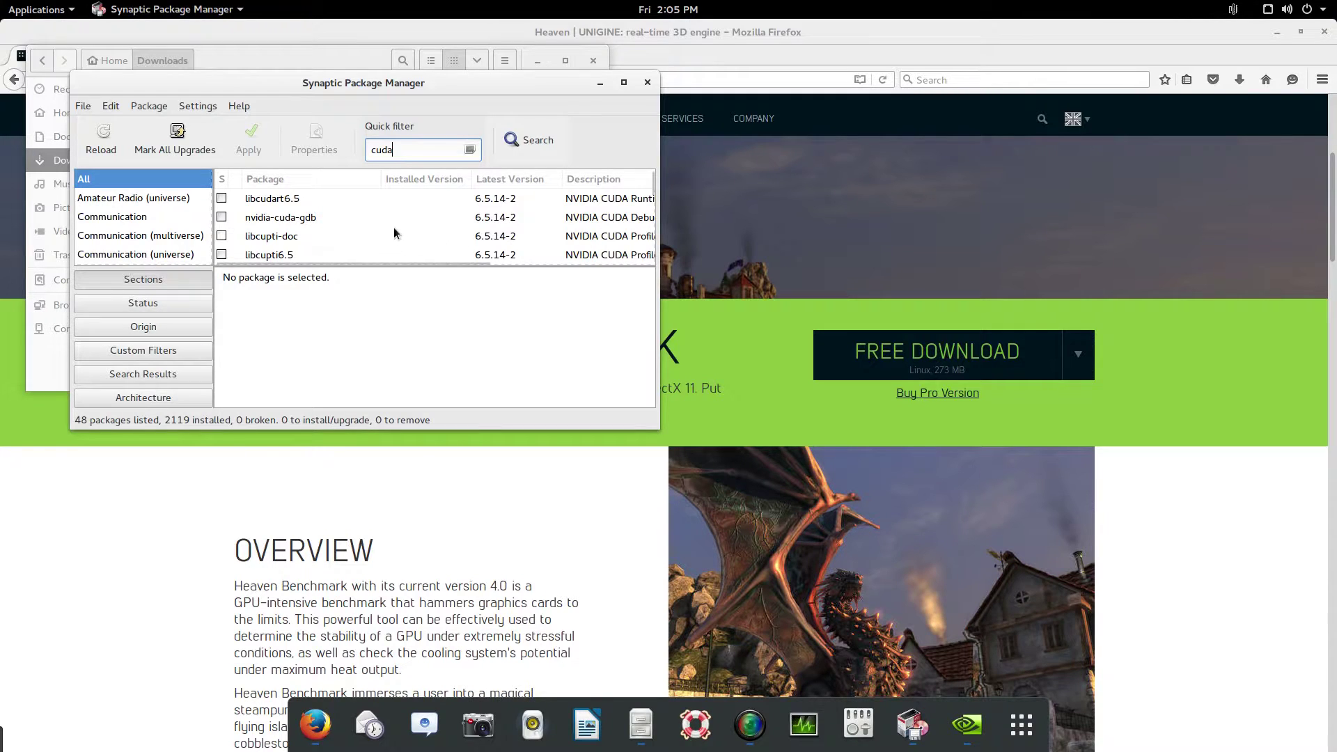
scroll(394, 234, down, 2)
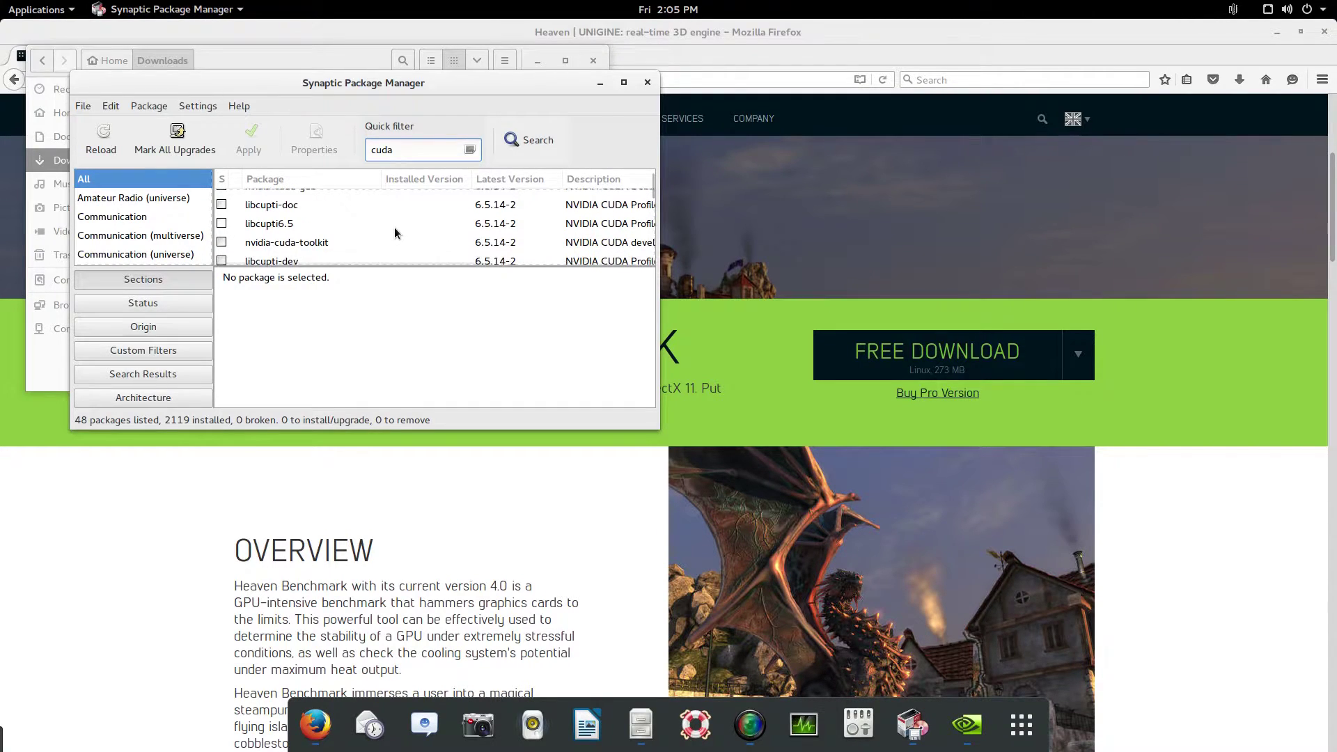
scroll(395, 233, up, 2)
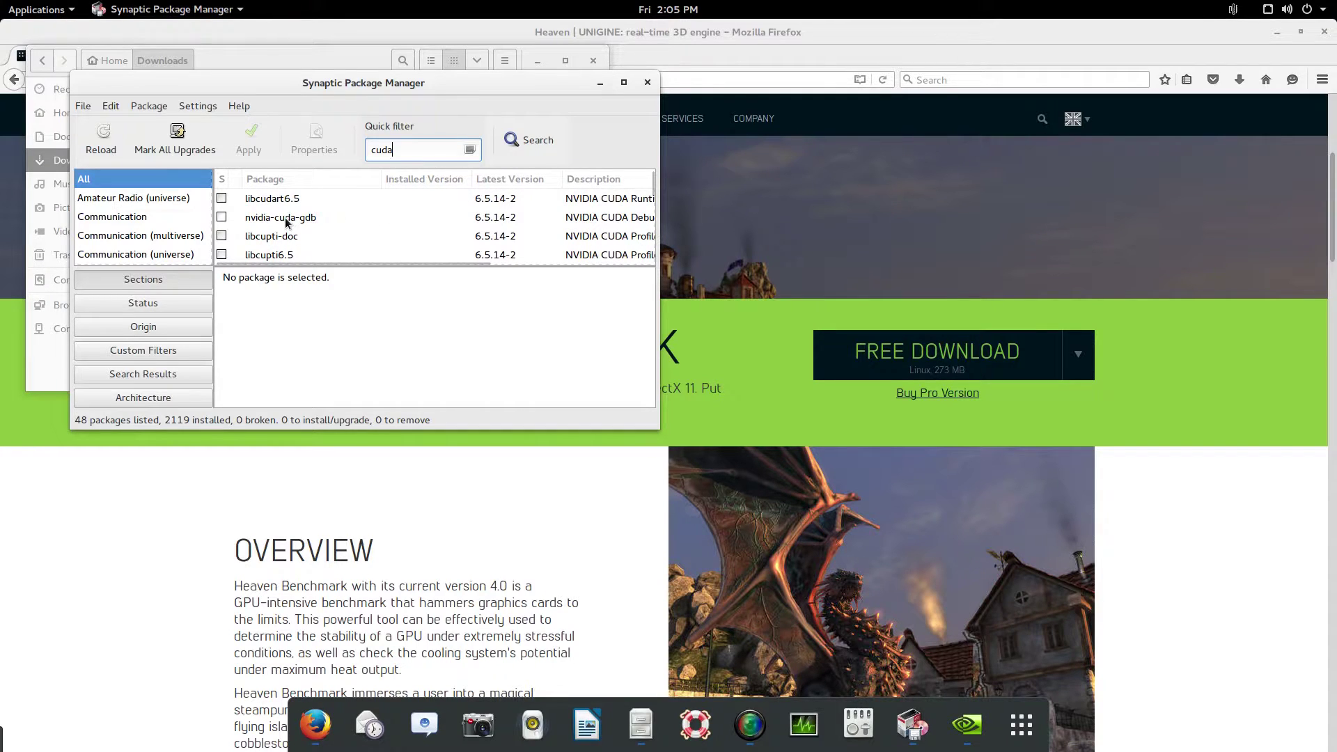
click(265, 198)
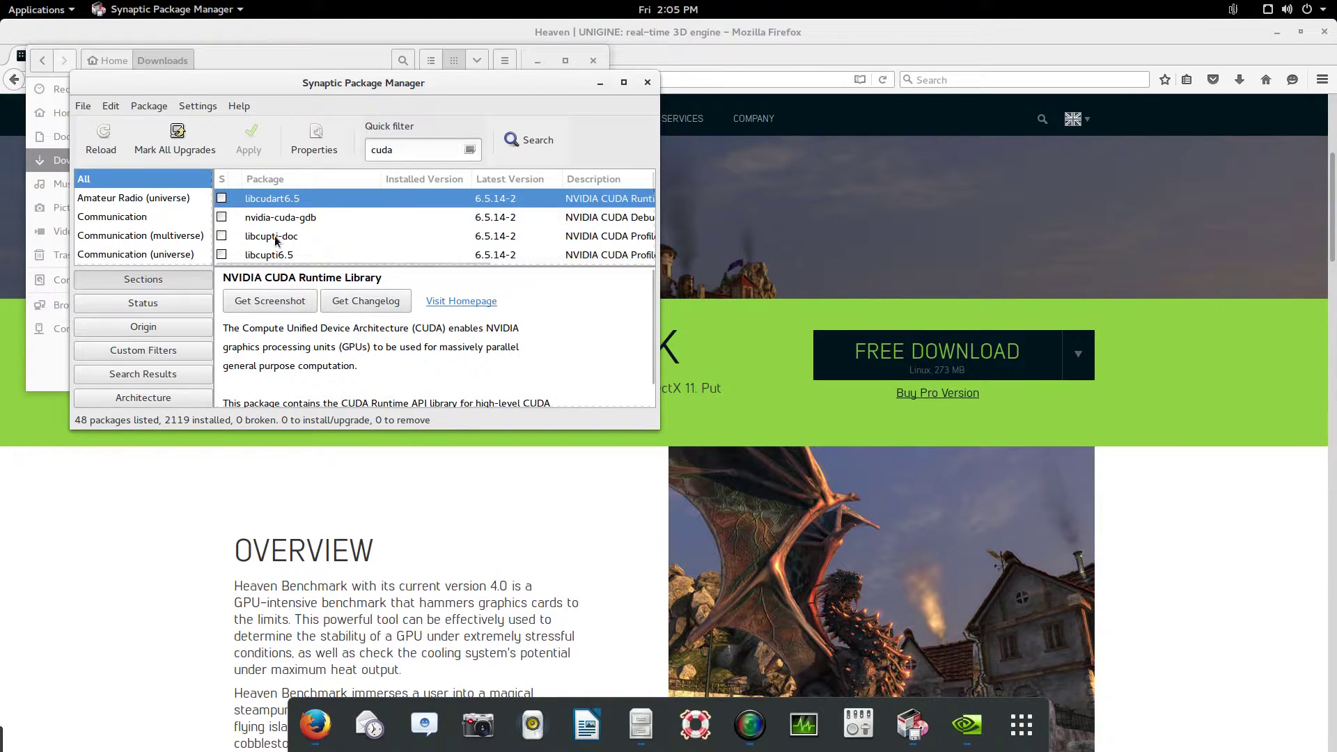
click(222, 198)
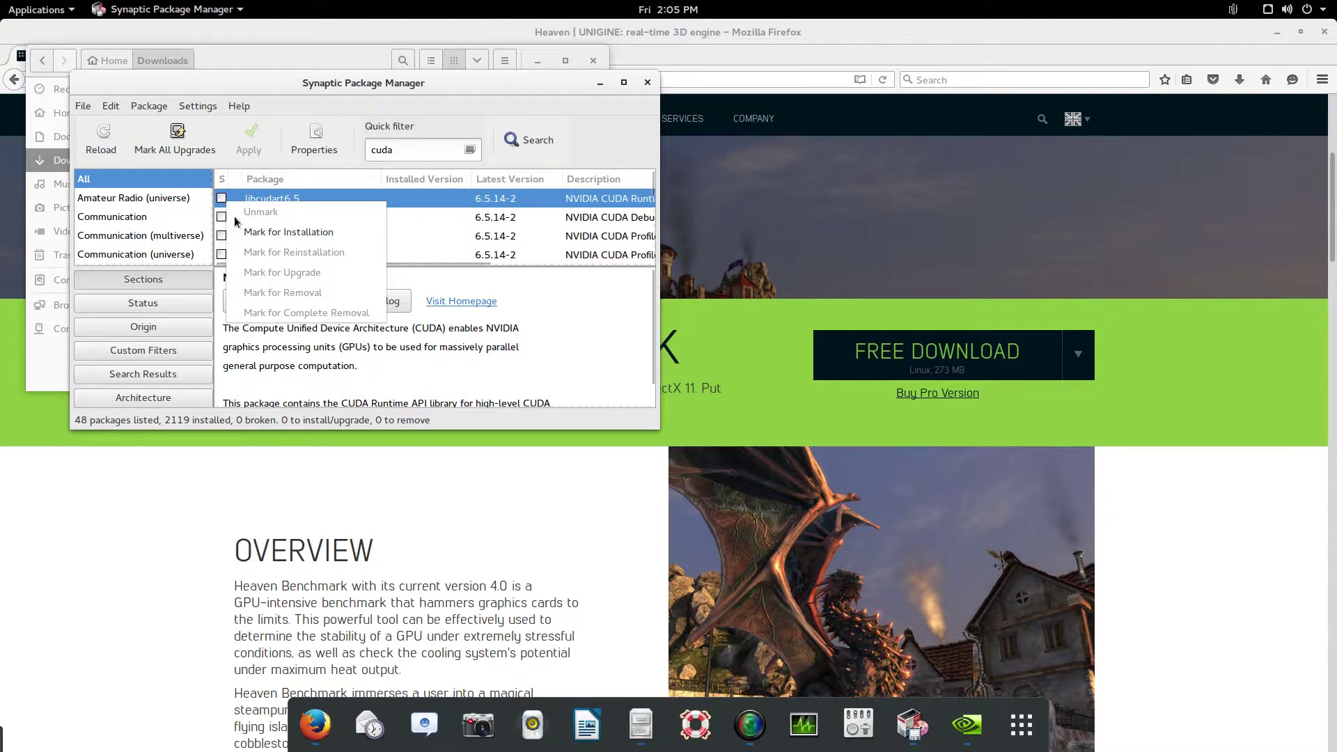
click(258, 233)
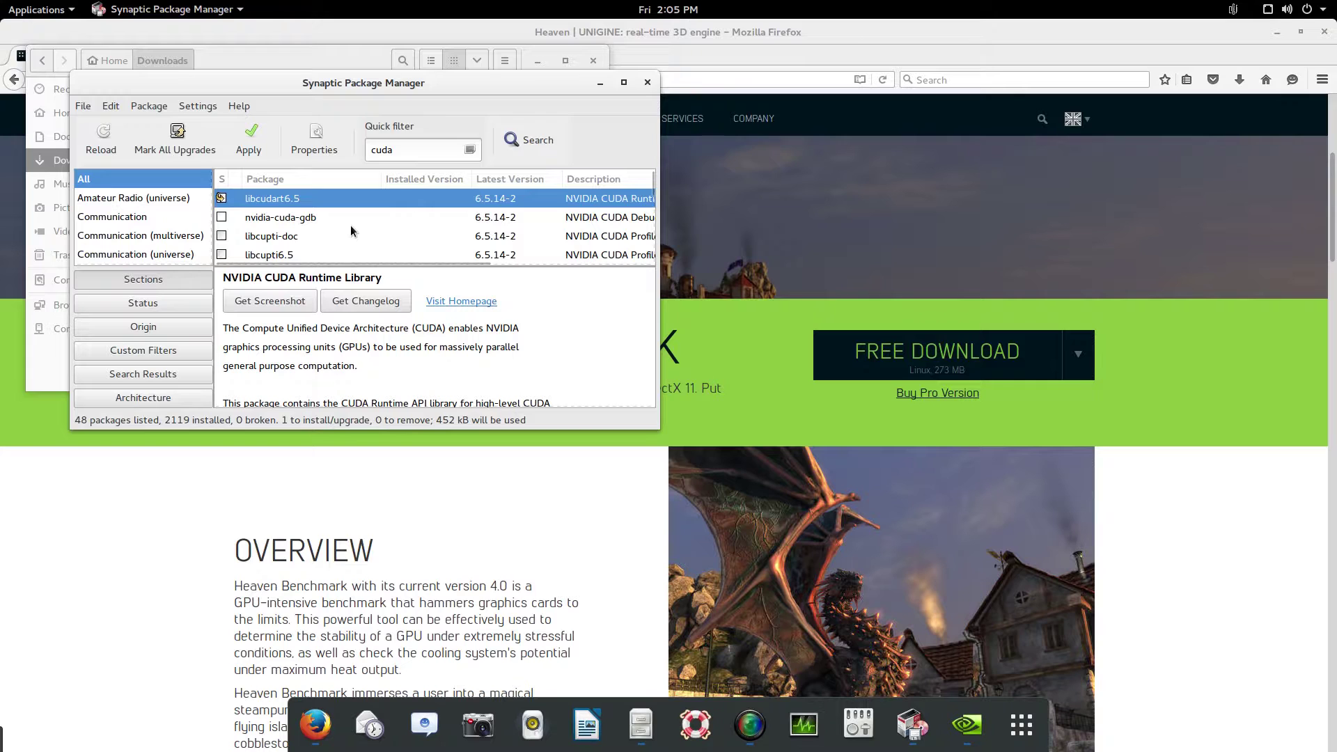
Mark nvidia-cuda-doc from the cuda results for installation
click(308, 236)
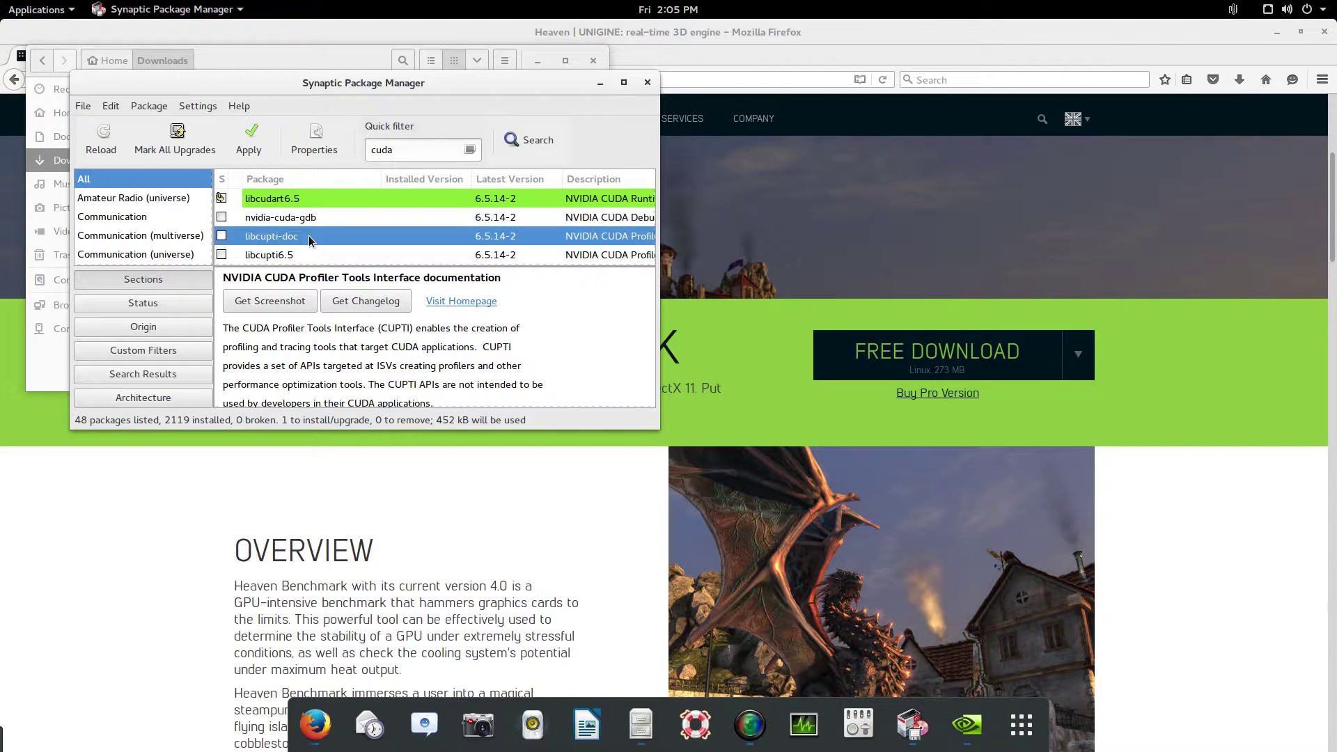
scroll(308, 236, down, 3)
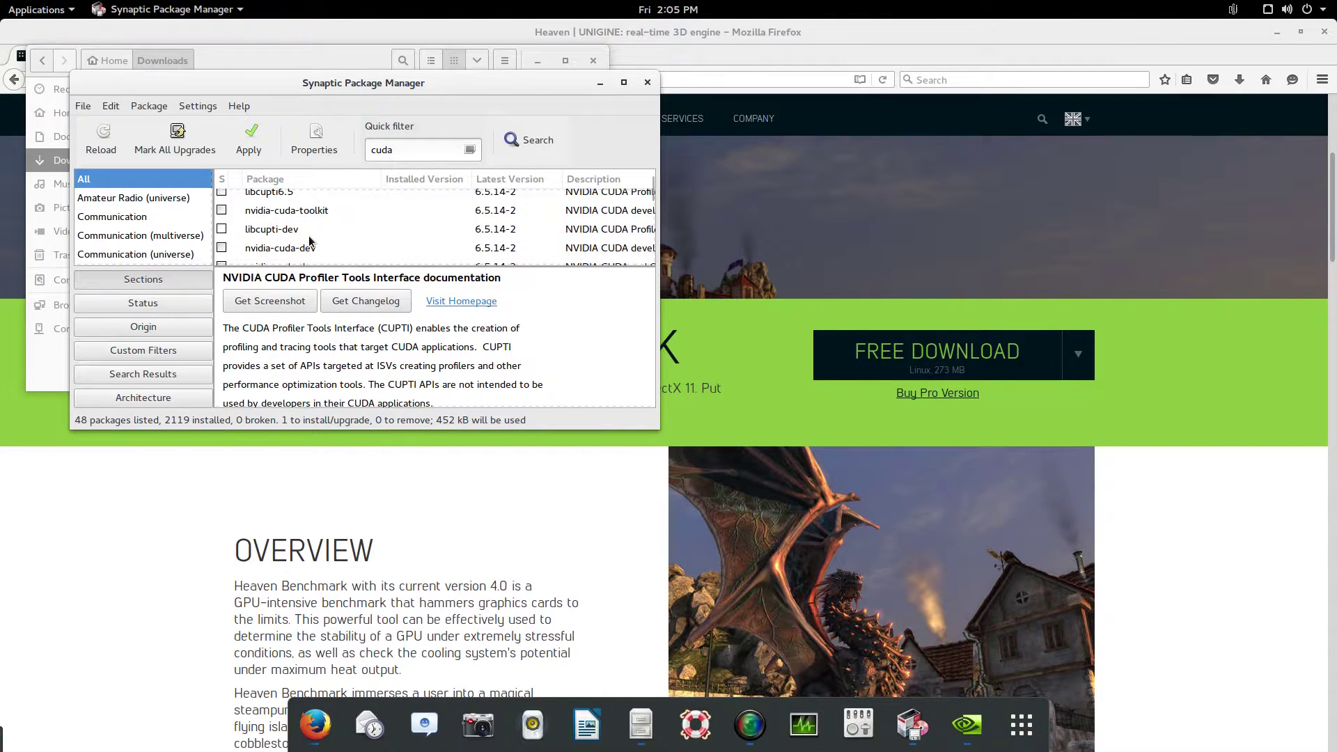
scroll(337, 222, up, 1)
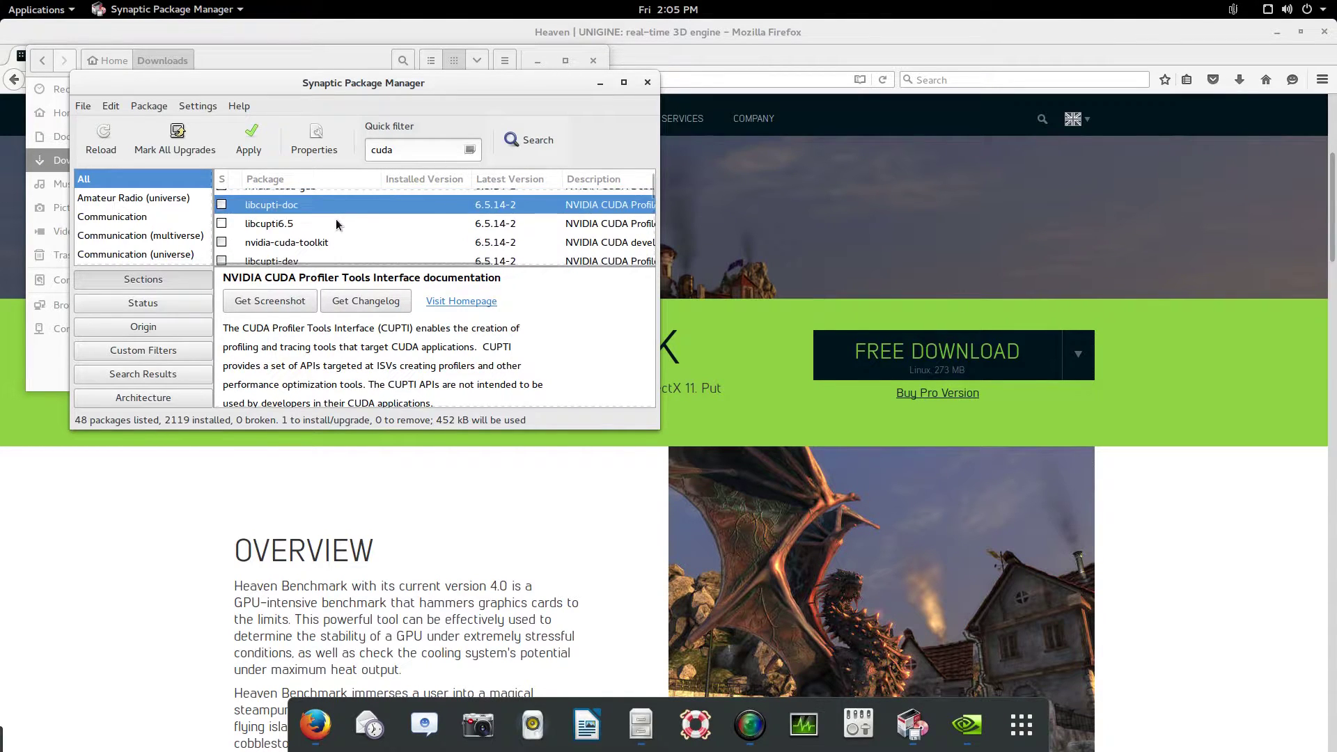
scroll(336, 222, down, 1)
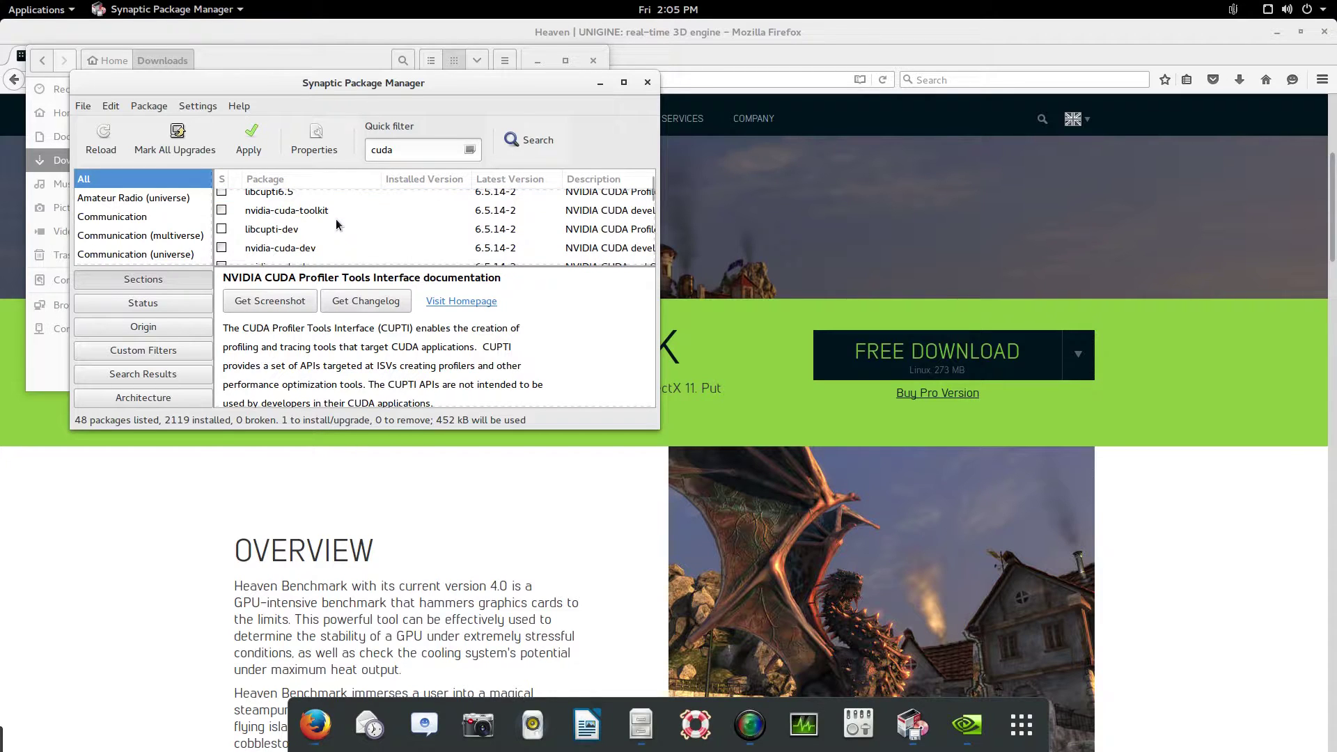
scroll(336, 221, down, 1)
scroll(336, 222, down, 2)
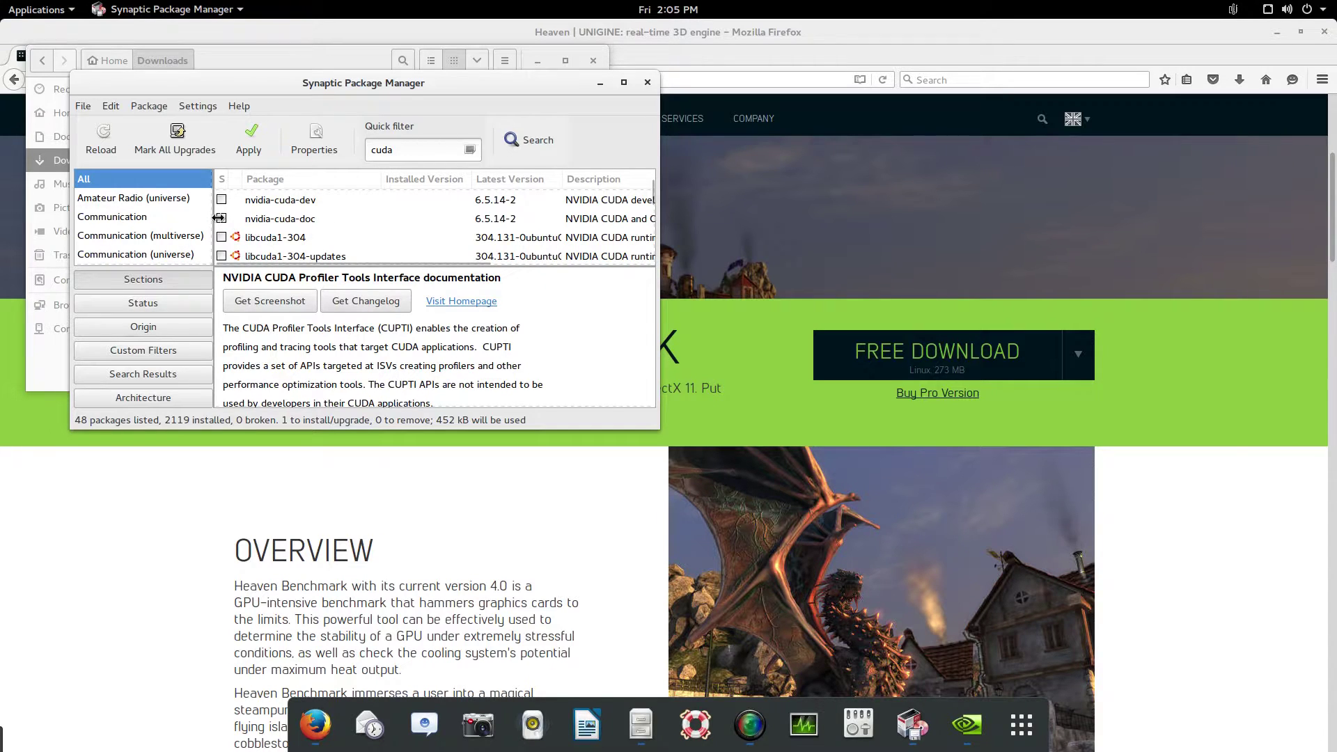
click(223, 219)
click(222, 220)
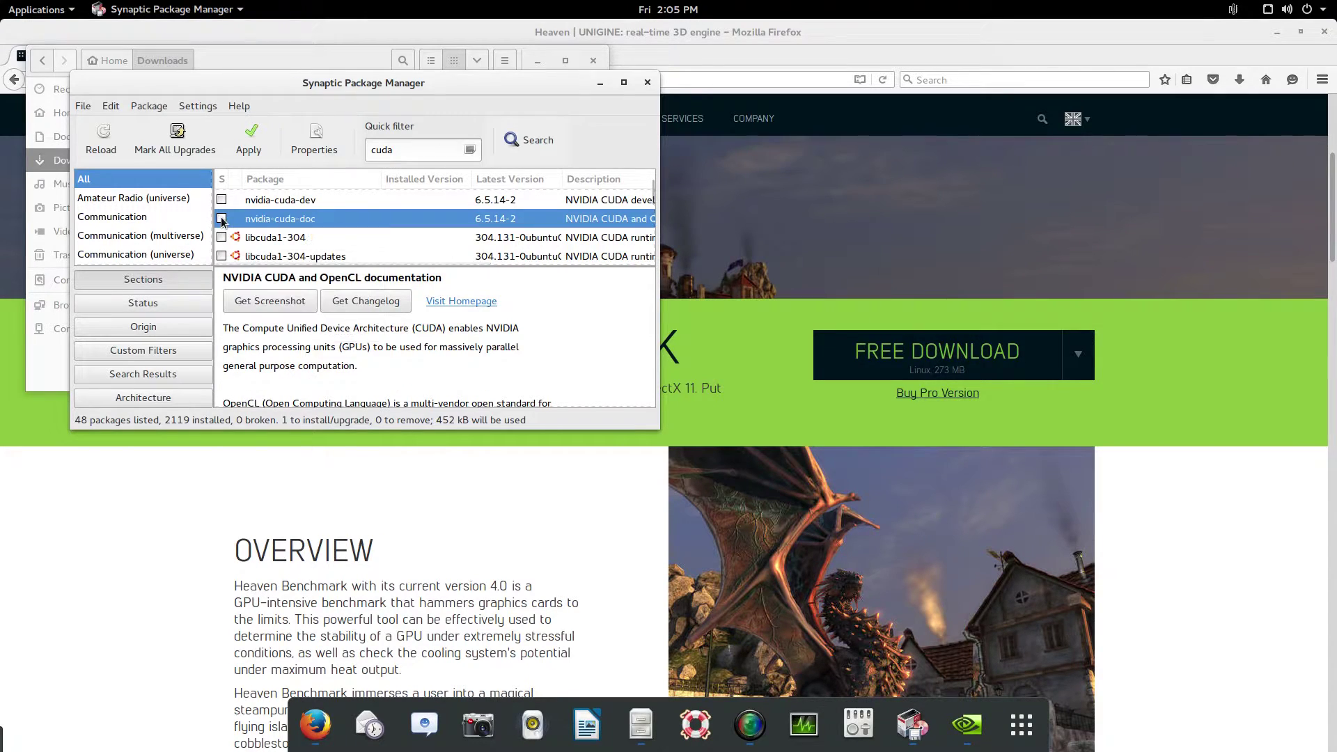
click(222, 221)
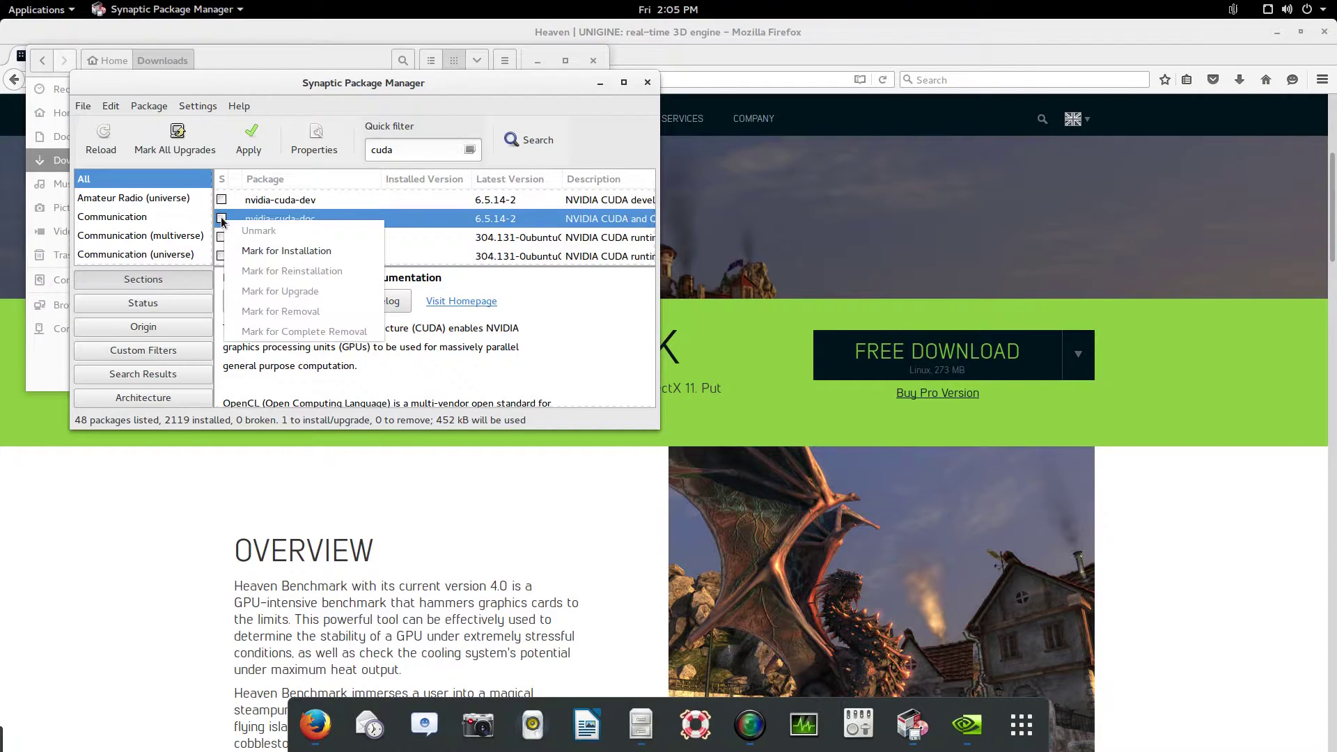
click(249, 249)
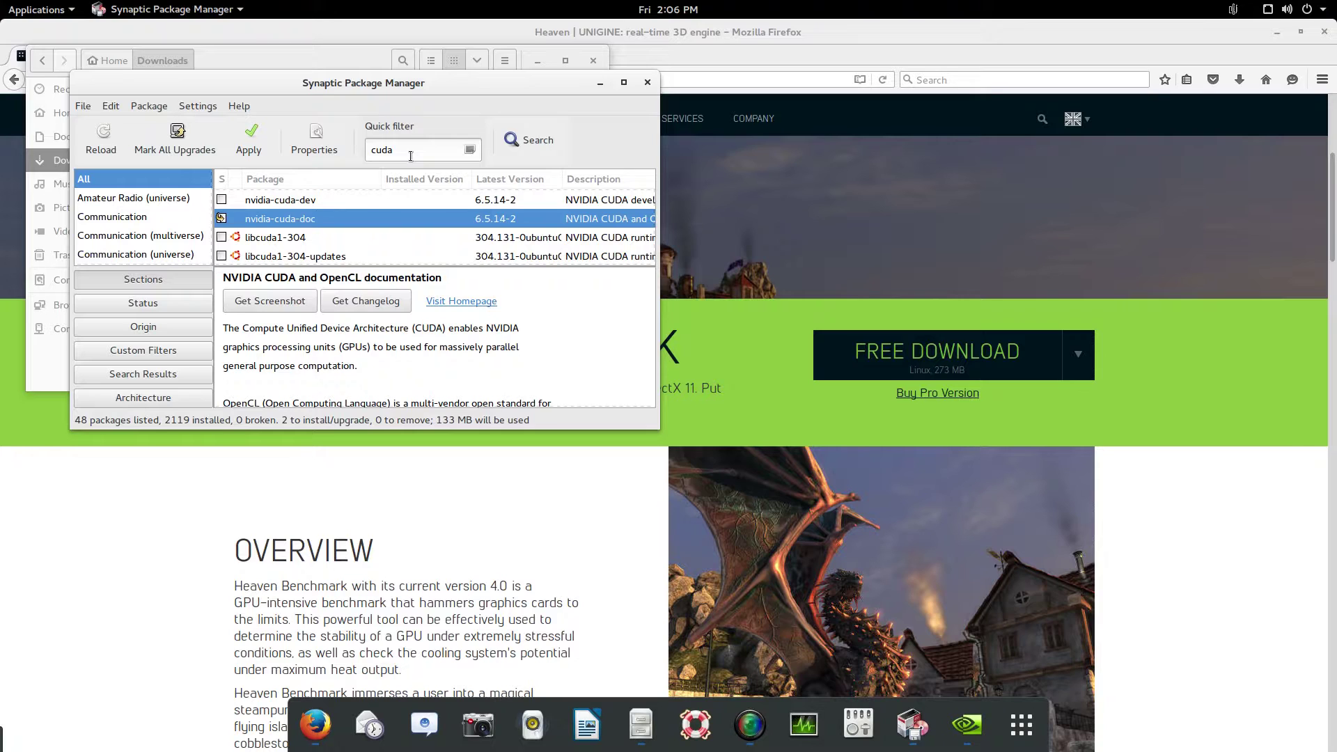
Filter for 'intel cpu' and mark intel-microcode plus its required iucode-tool for installation
click(410, 156)
key(BackSpace)
key(BackSpace)
key(BackSpace)
key(BackSpace)
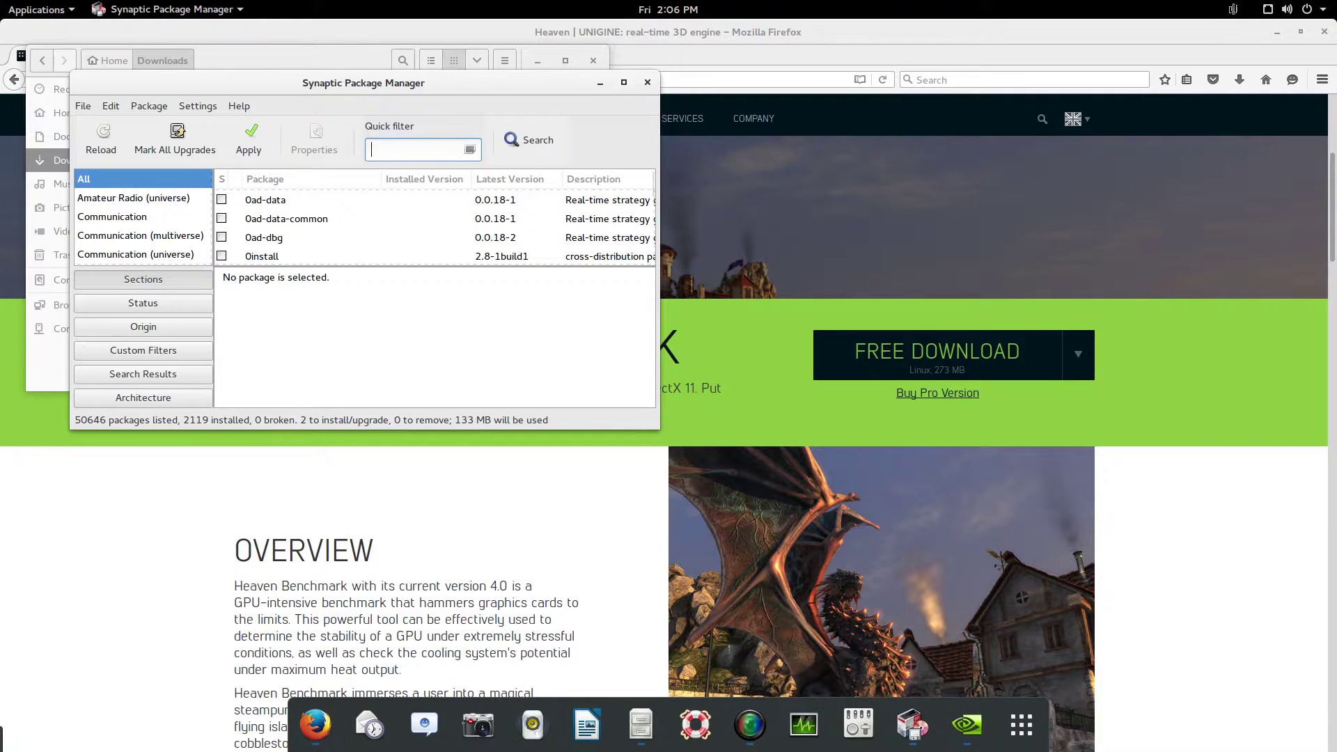
text(intel )
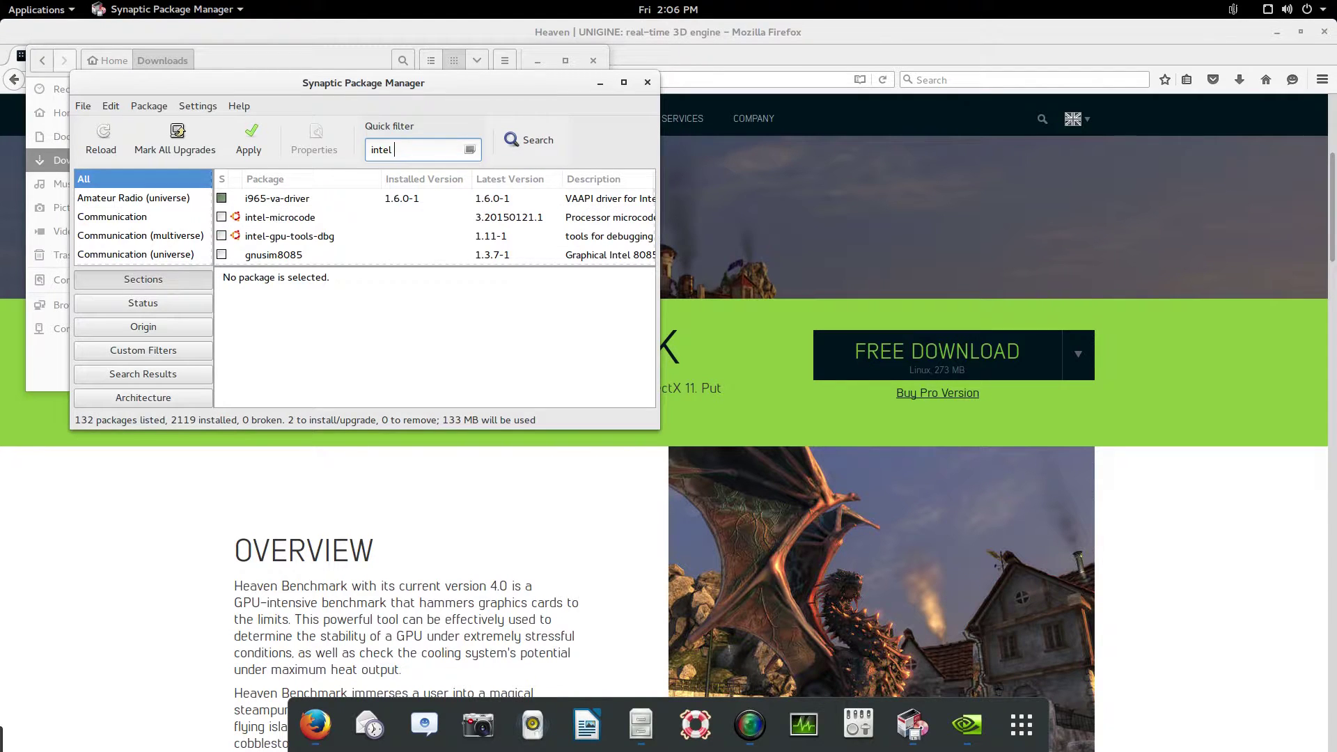
text(cpu)
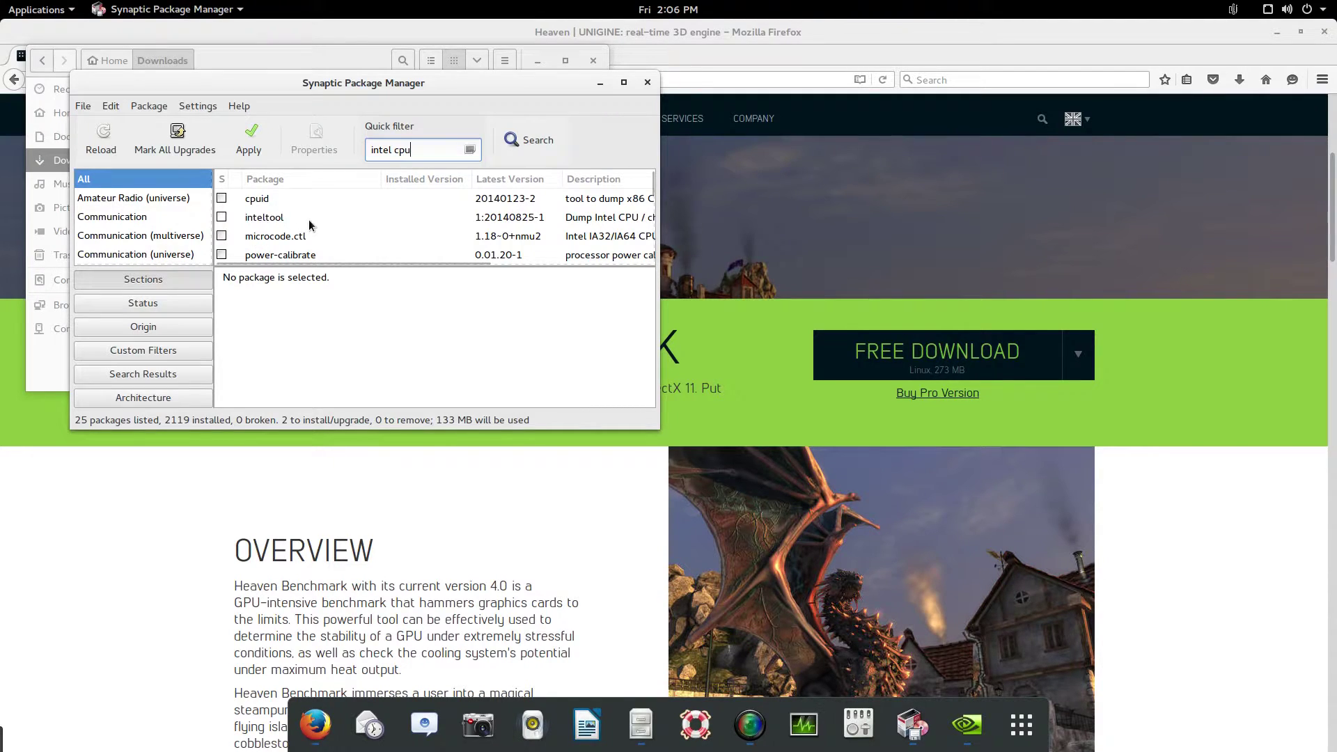
scroll(308, 219, down, 3)
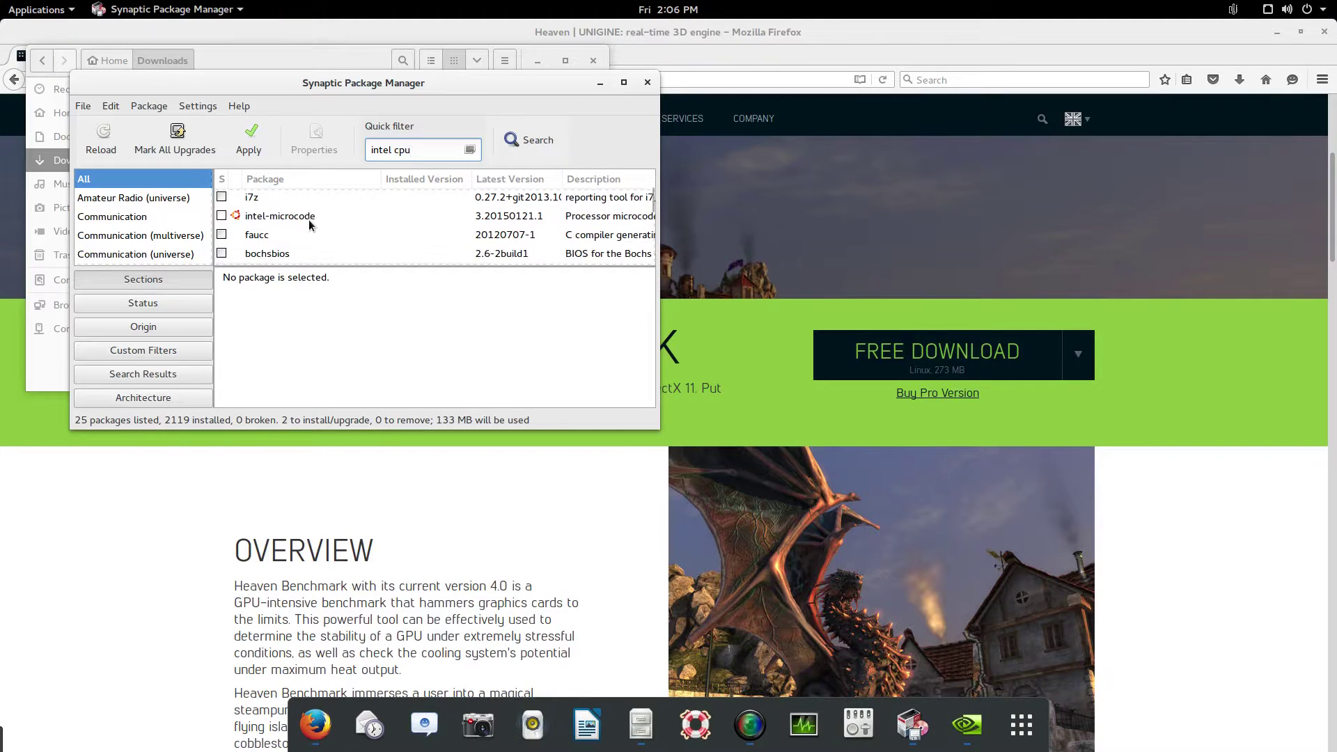
click(223, 215)
click(257, 249)
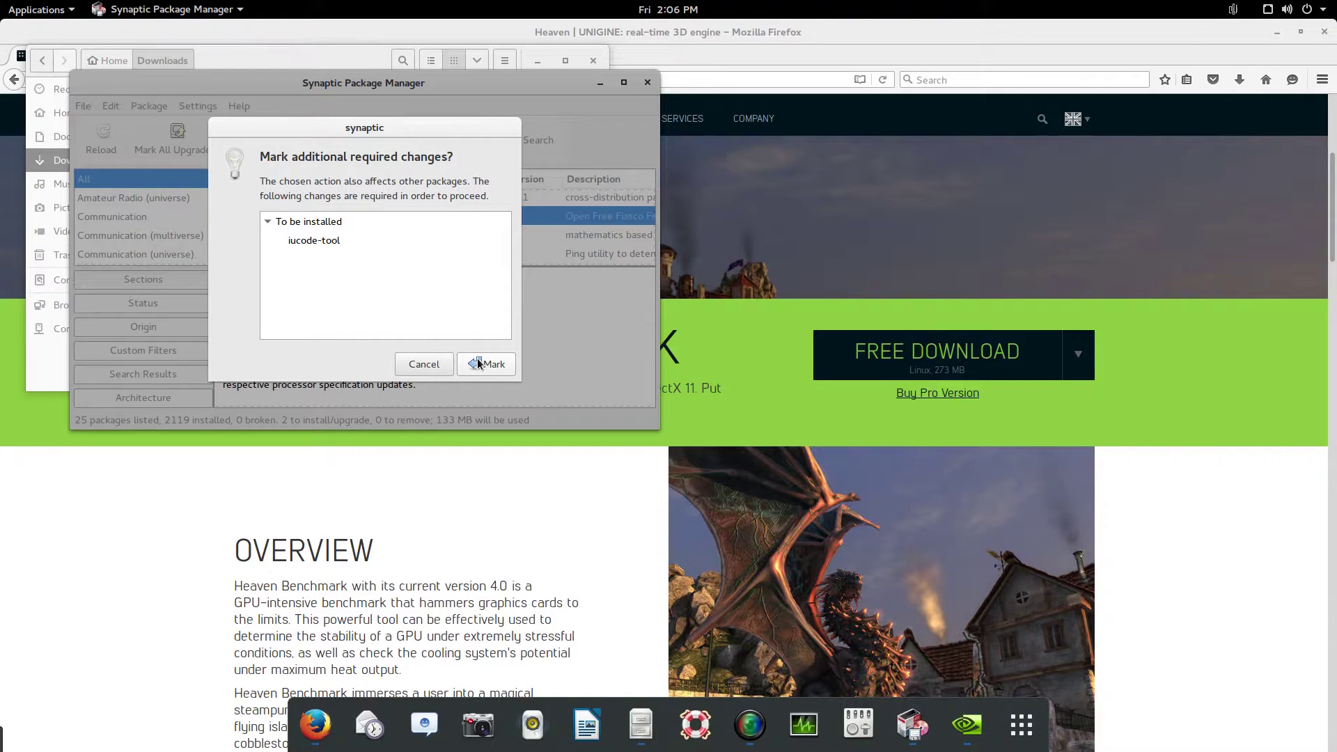
click(479, 363)
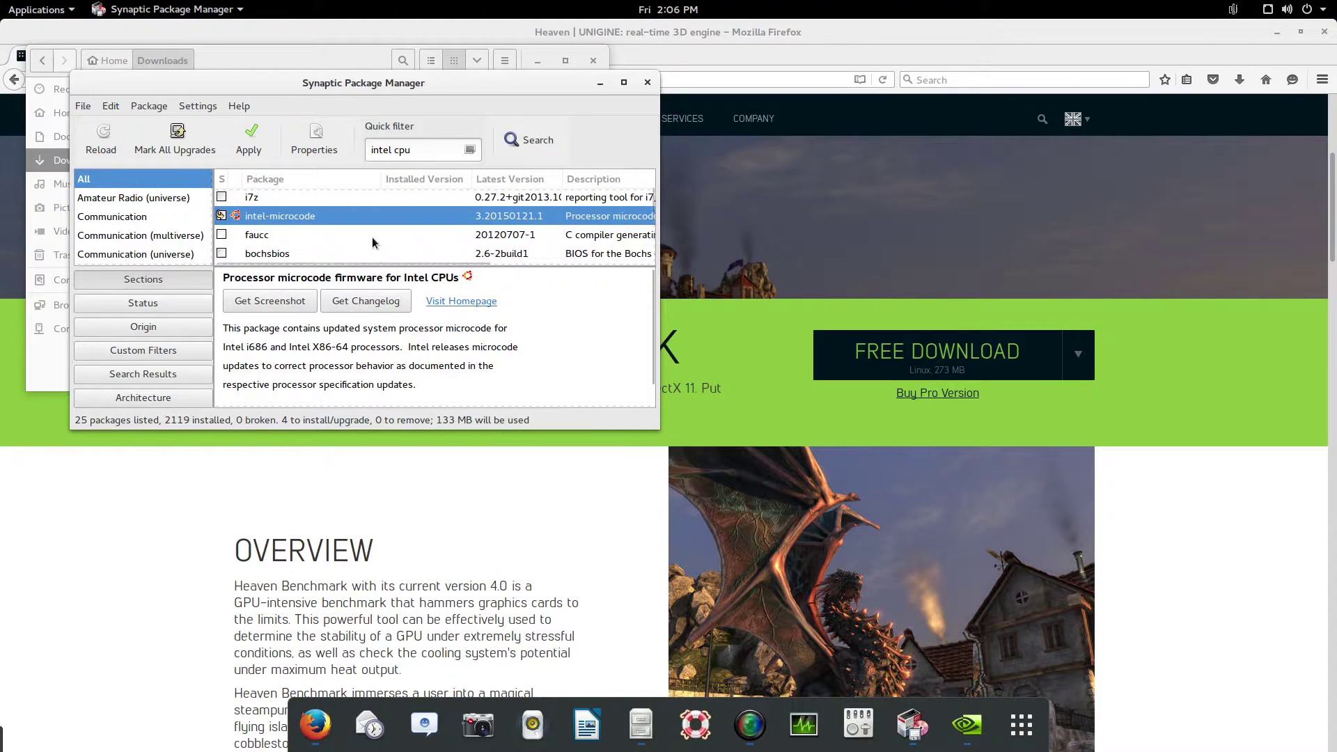
scroll(372, 242, up, 3)
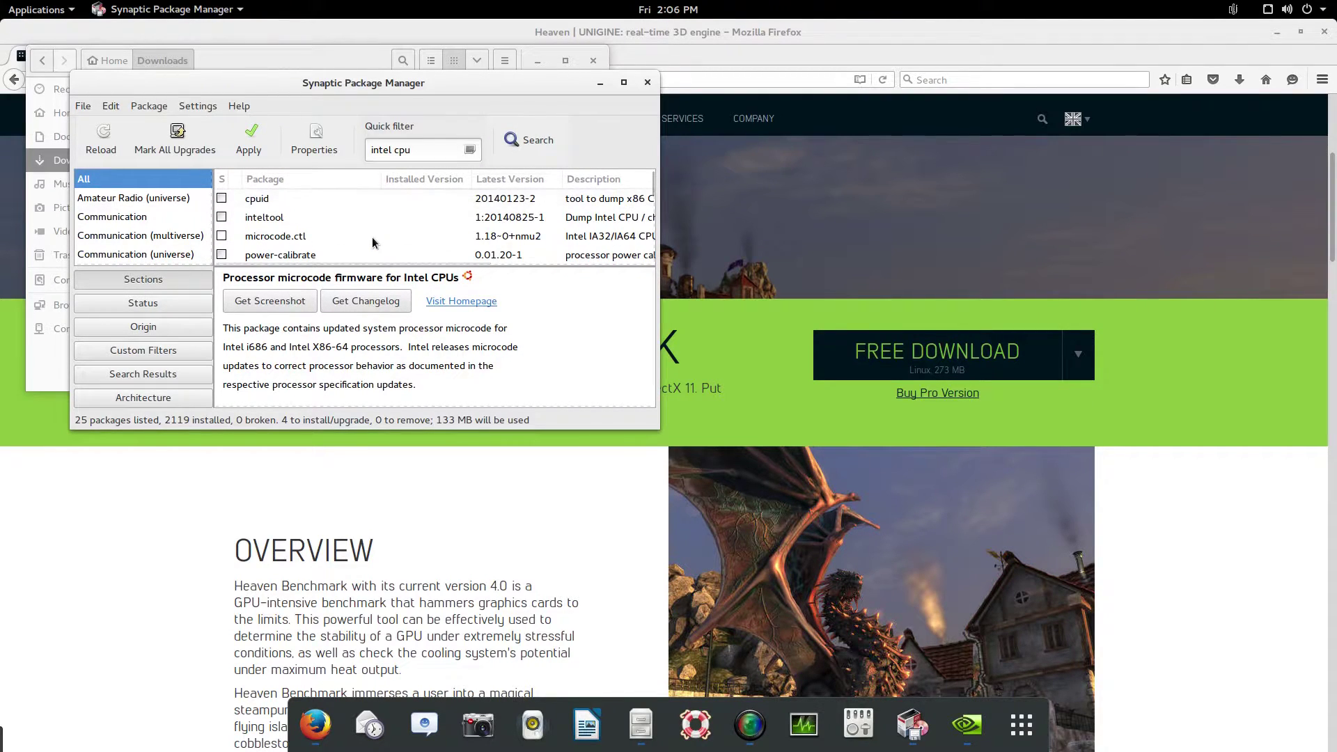
click(424, 147)
click(424, 147)
triple_click(424, 147)
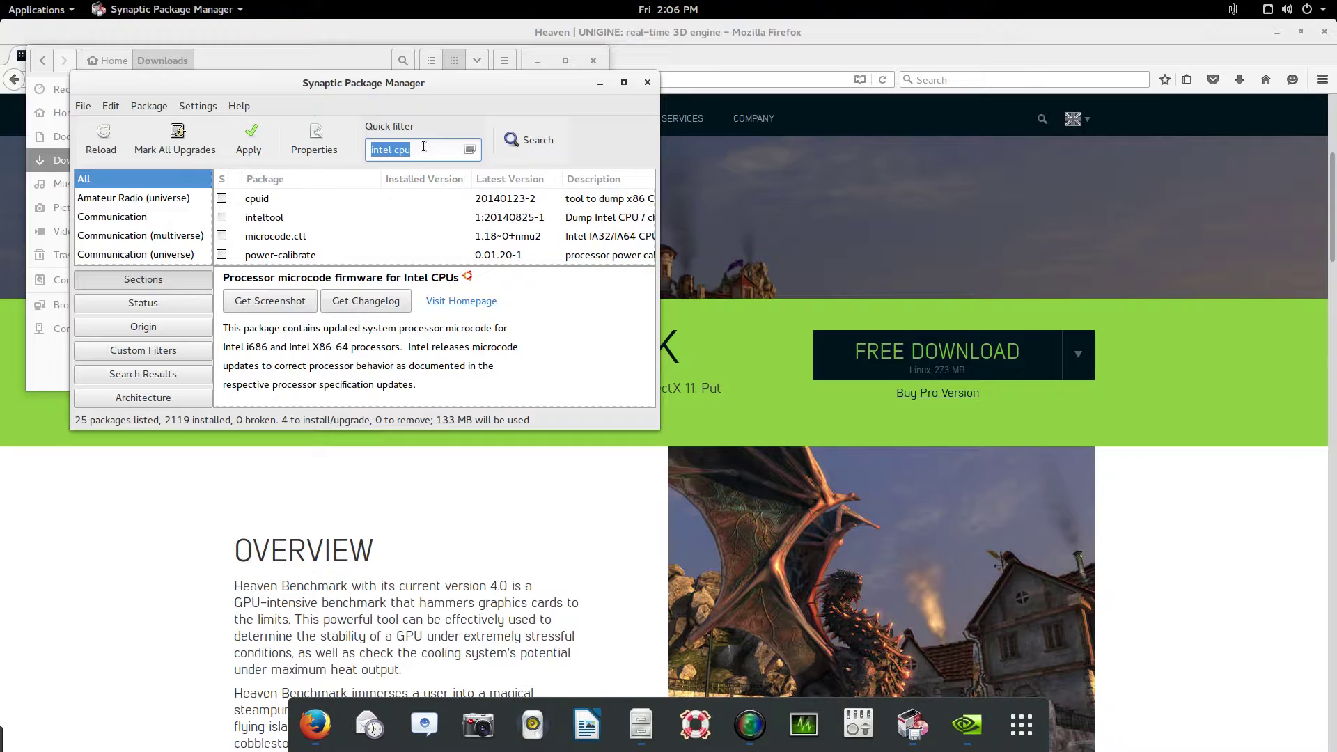
Filter for 'sysinfo' and mark it with its required packages for installation
text(sysinfo)
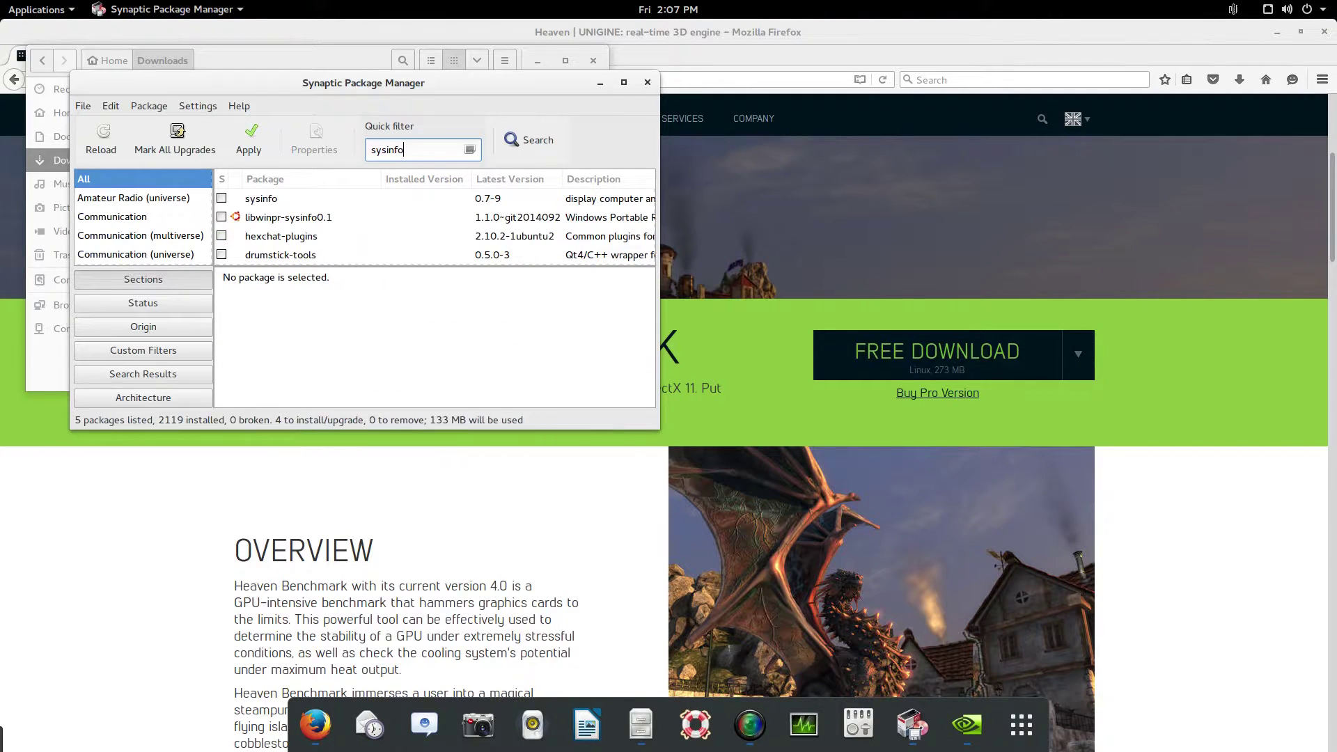
click(222, 199)
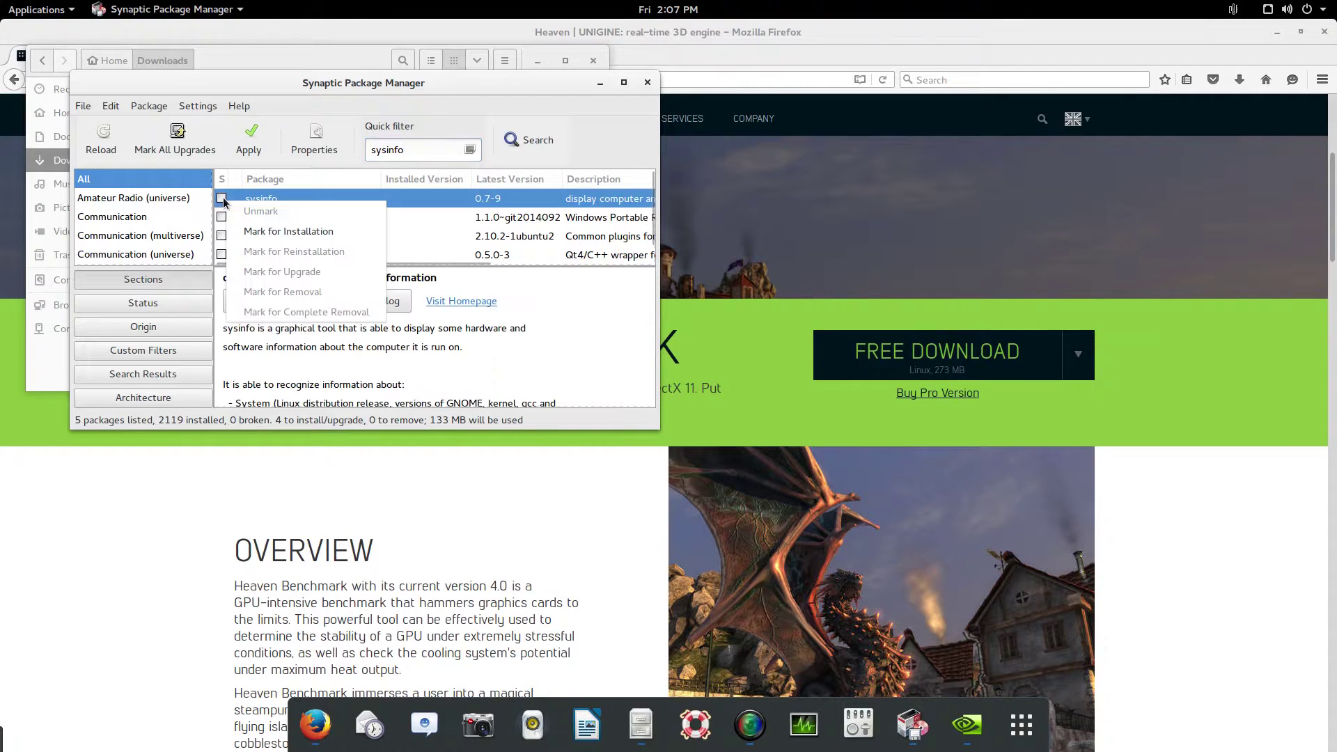
click(254, 232)
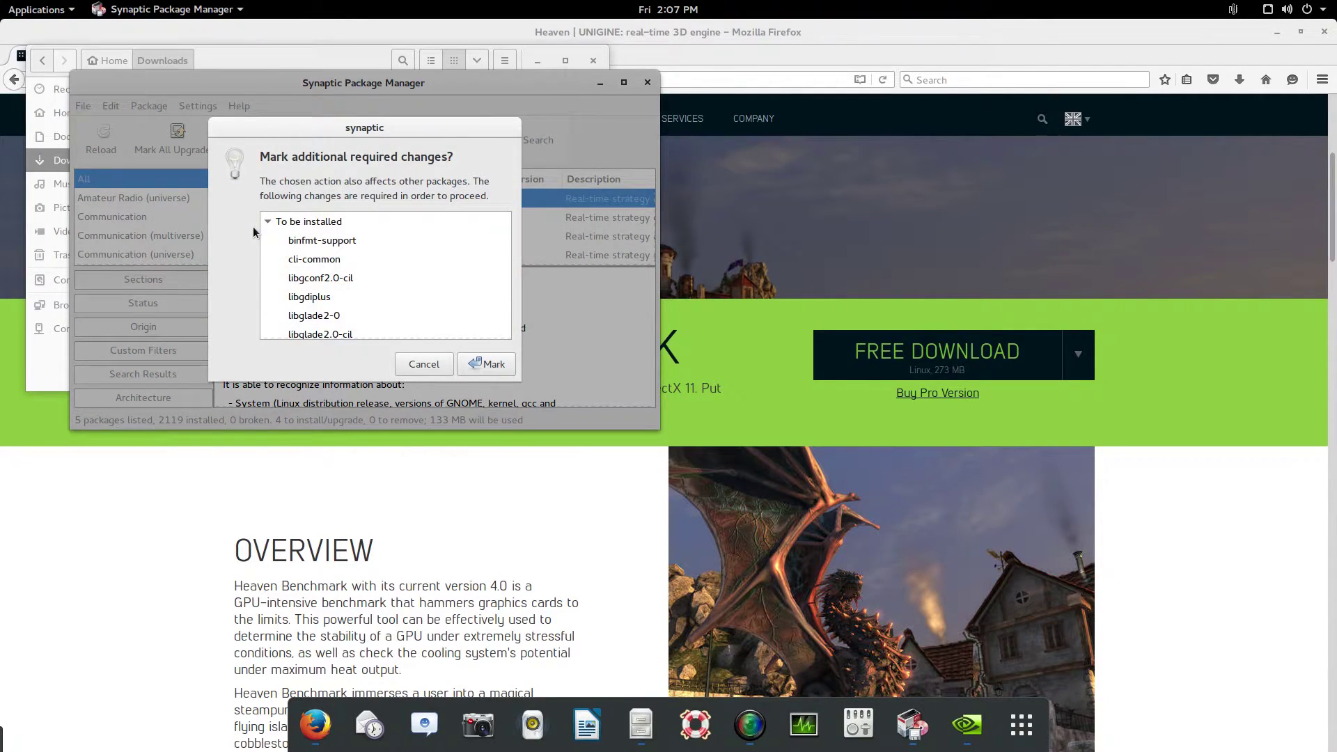
click(488, 364)
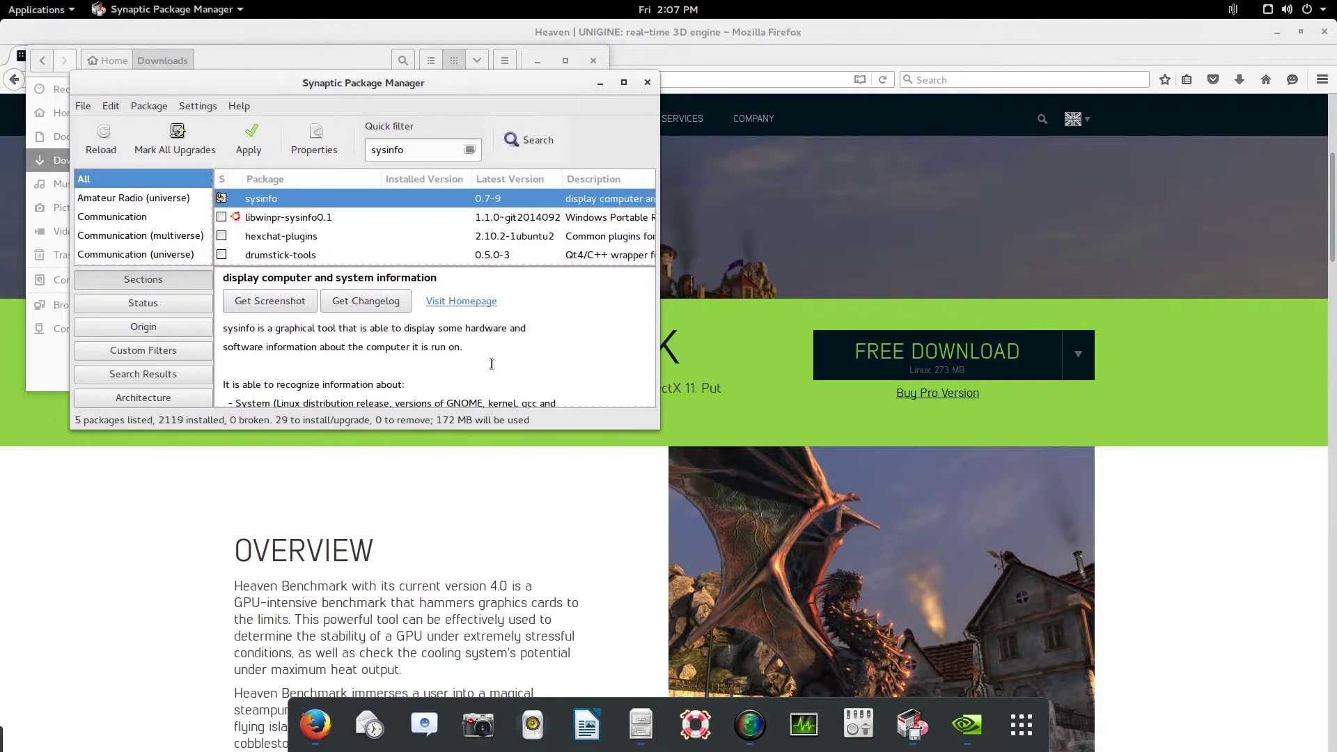
Replace the Quick filter text with 'i-nex'
double_click(436, 149)
text(cp)
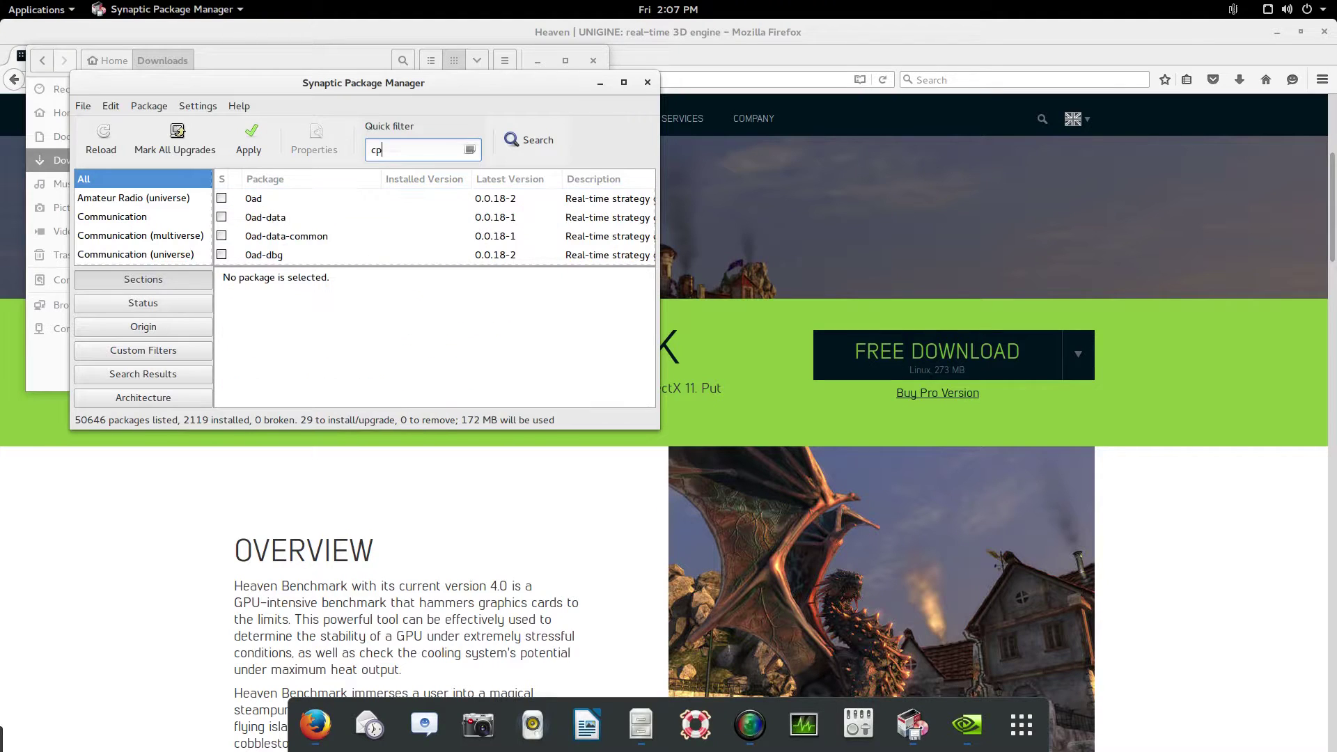
text(u g)
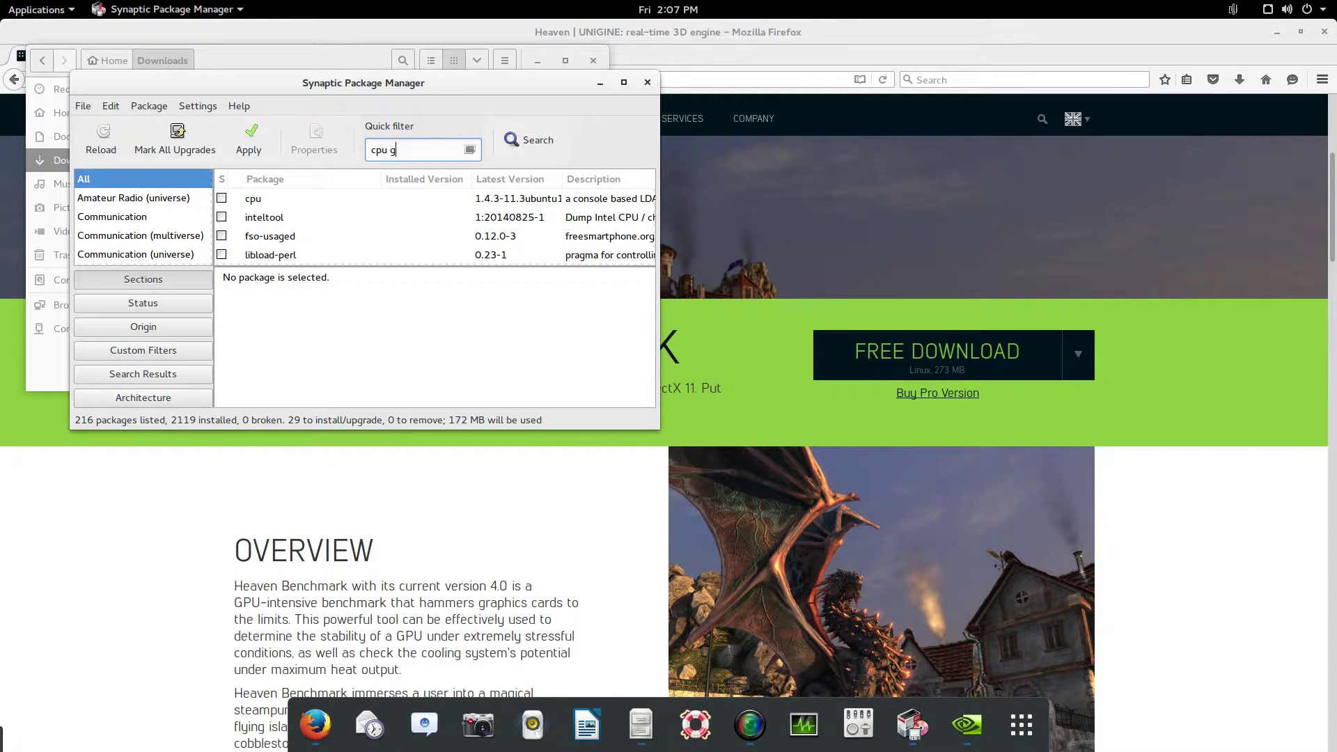
key(BackSpace)
key(BackSpace)
key(BackSpace)
key(BackSpace)
key(BackSpace)
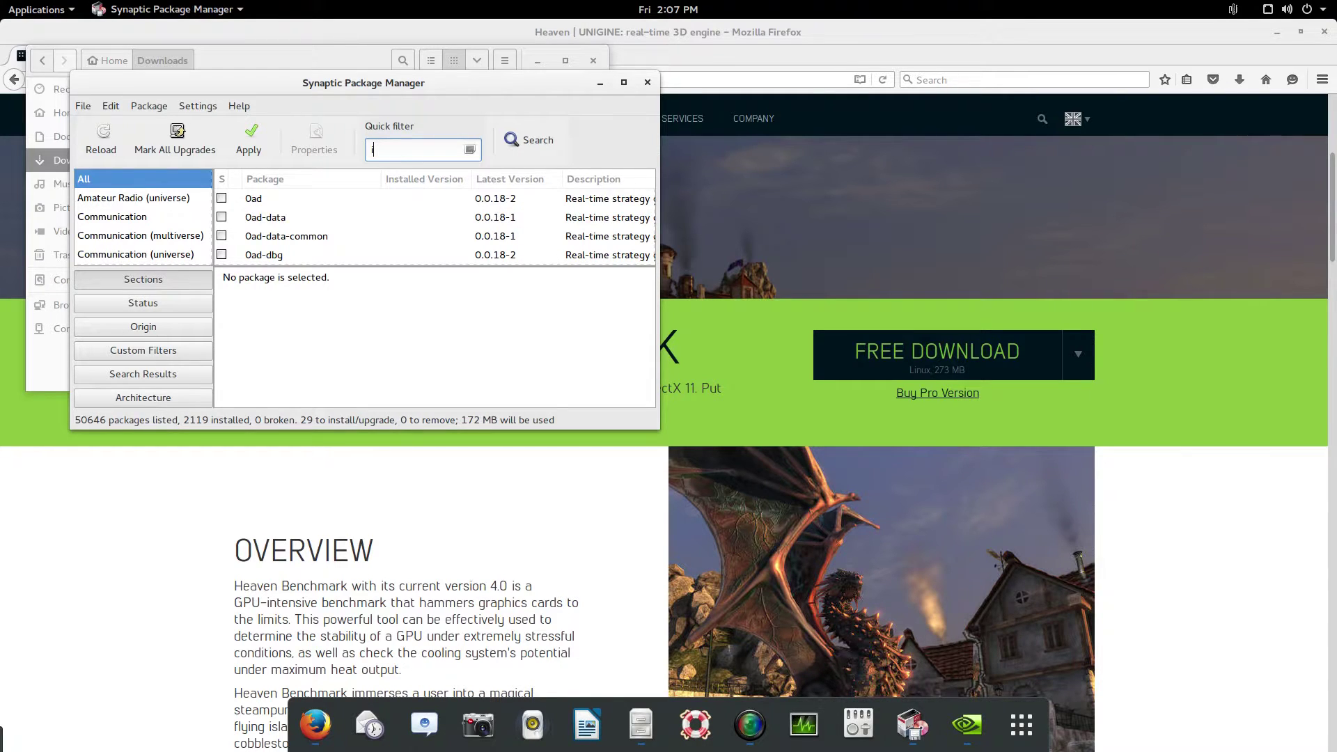
text(i-nex)
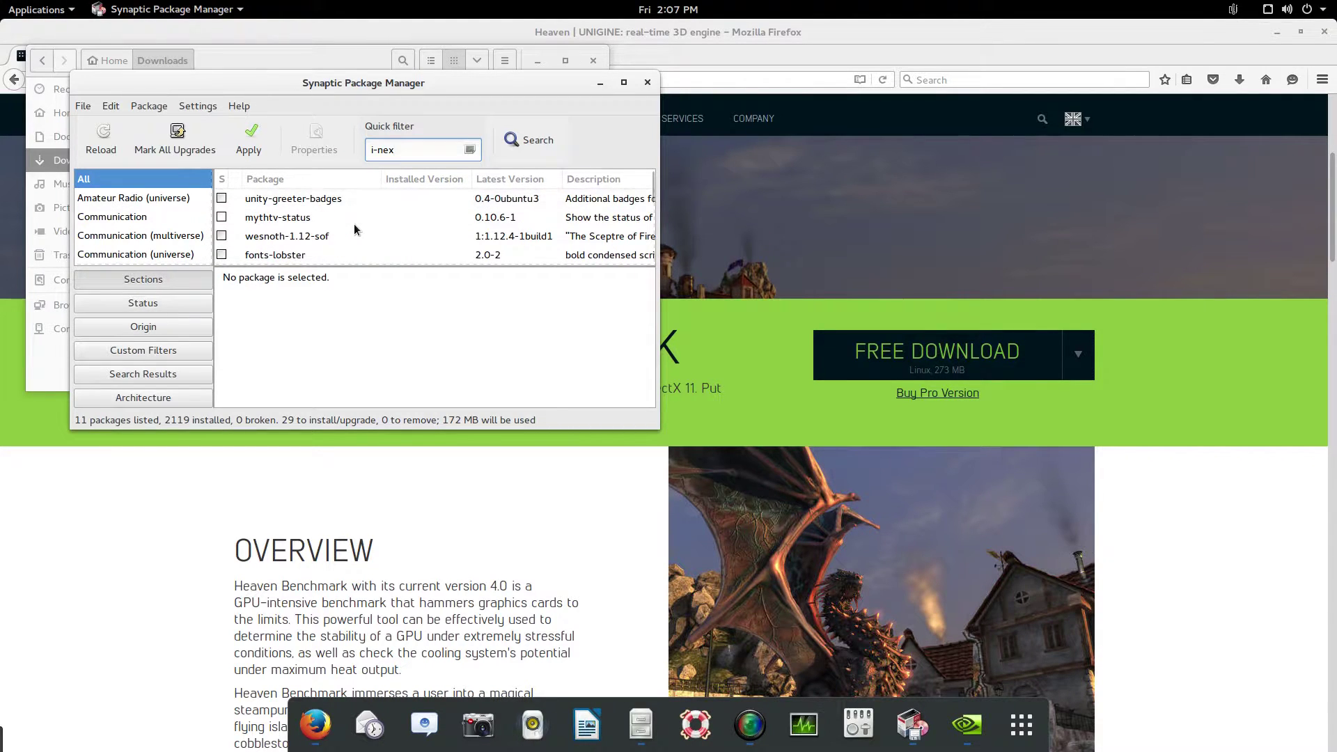
Apply the changes to install the 29 marked packages
click(261, 147)
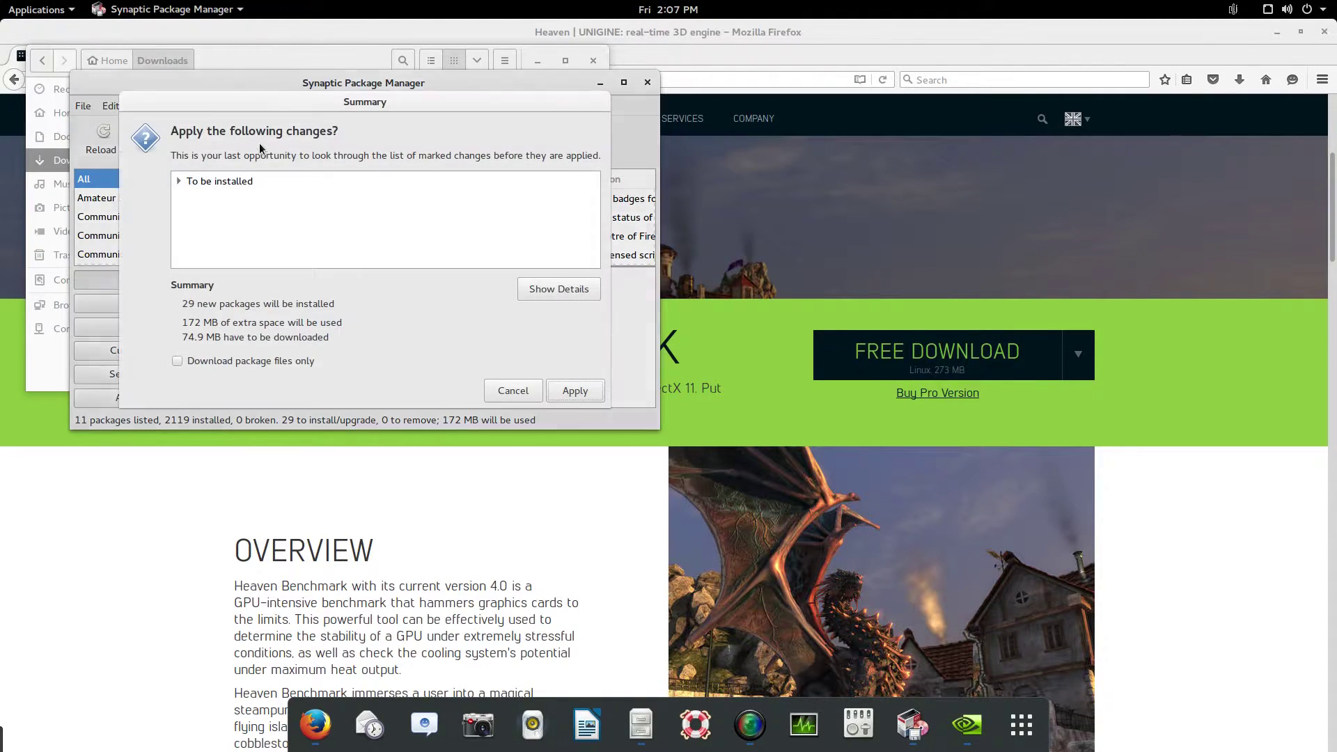
click(565, 390)
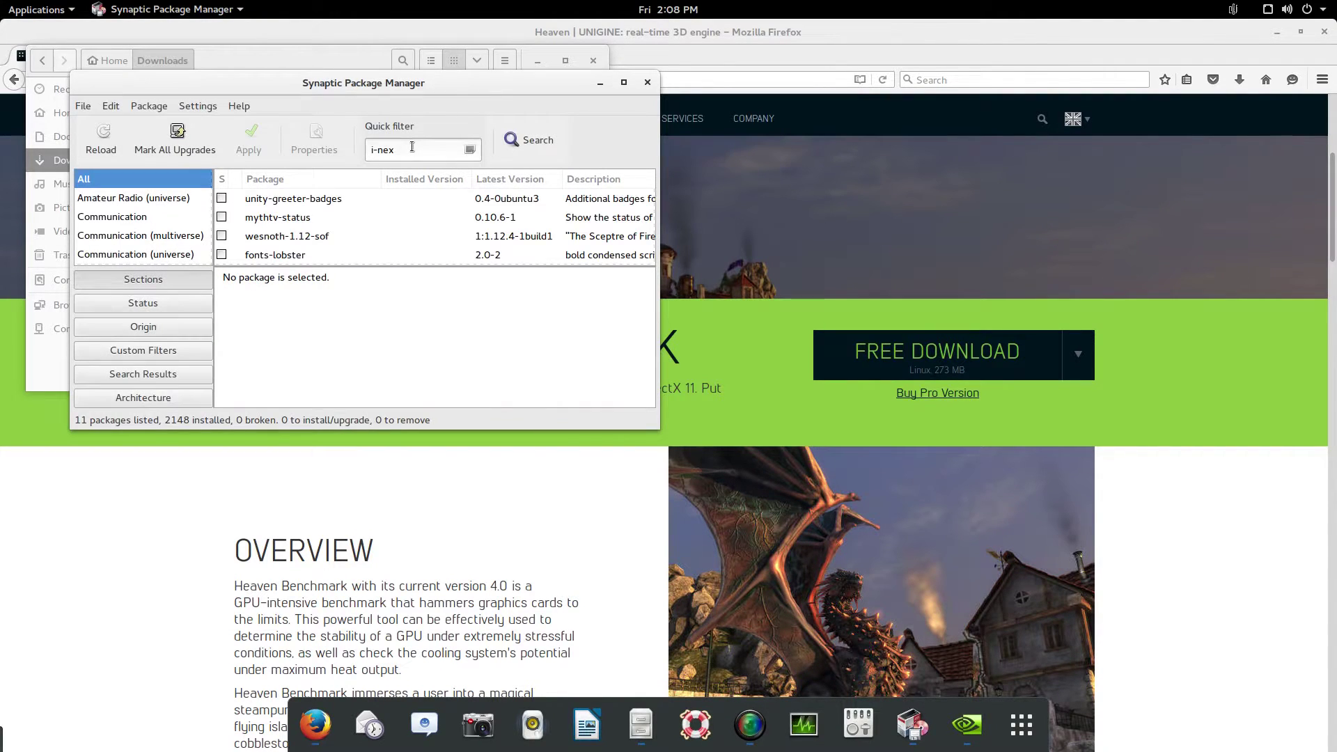
Filter for 'gparted', mark it with libparted-fs-resize0, and apply the installation
triple_click(412, 146)
text(gpa)
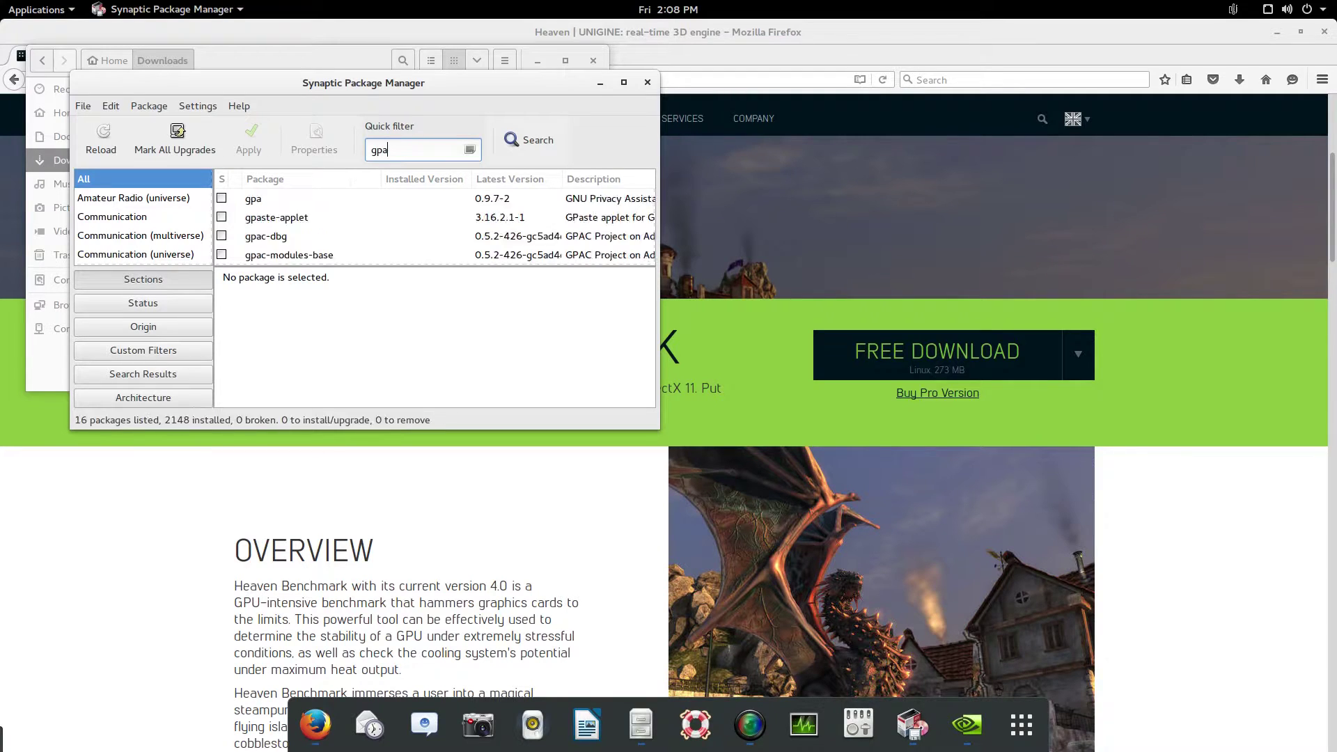
text(rted)
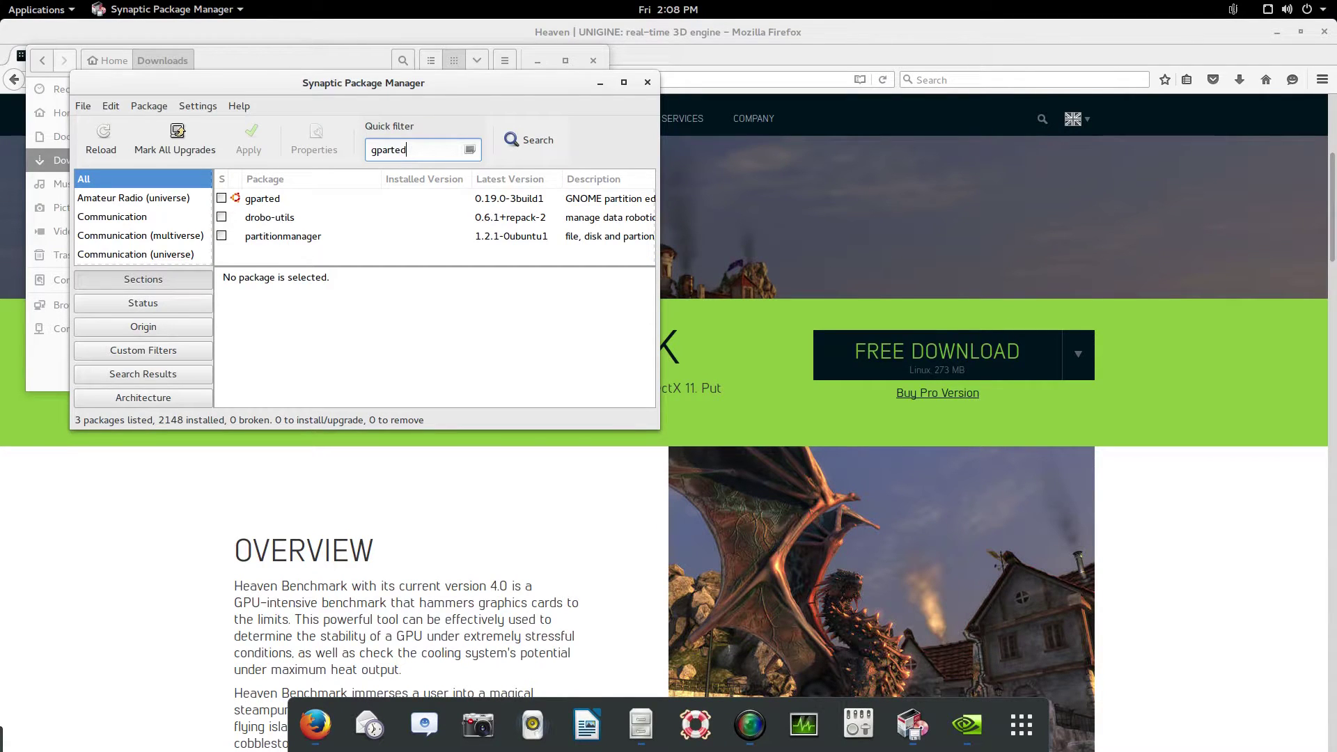
click(221, 197)
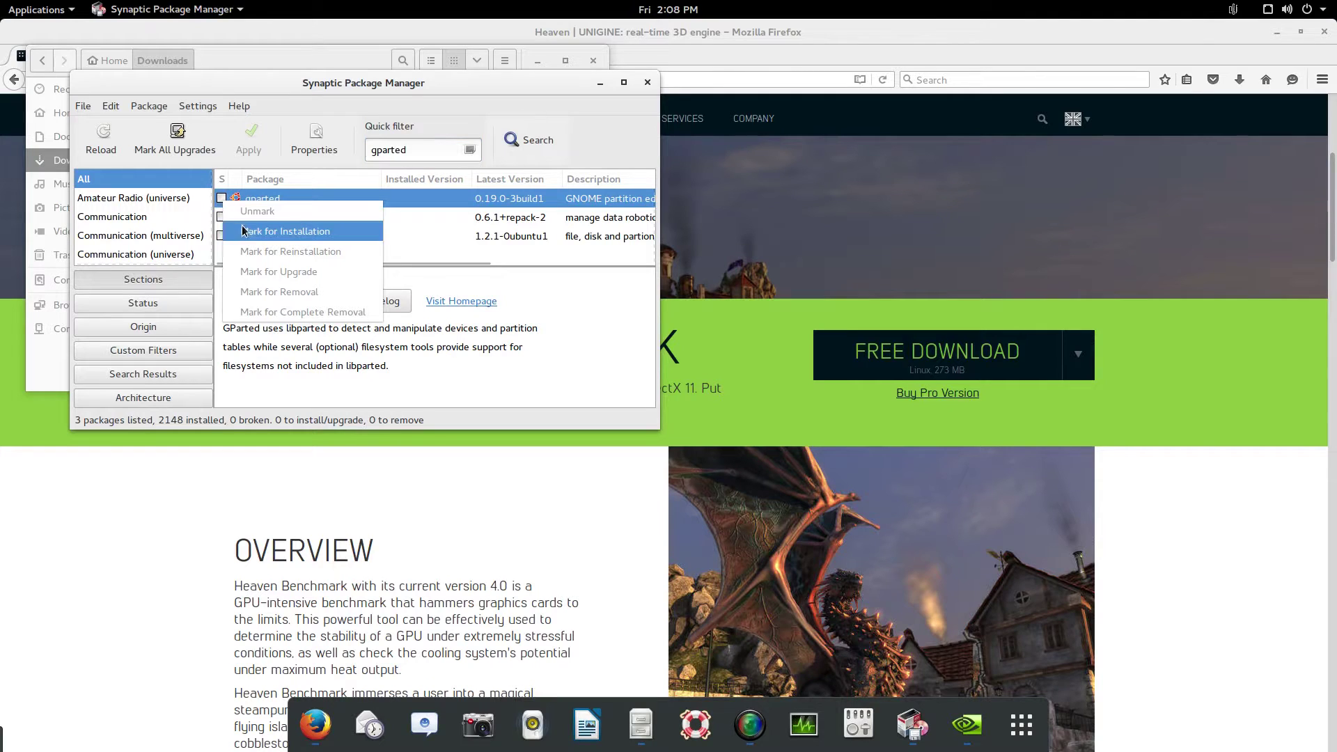
click(245, 232)
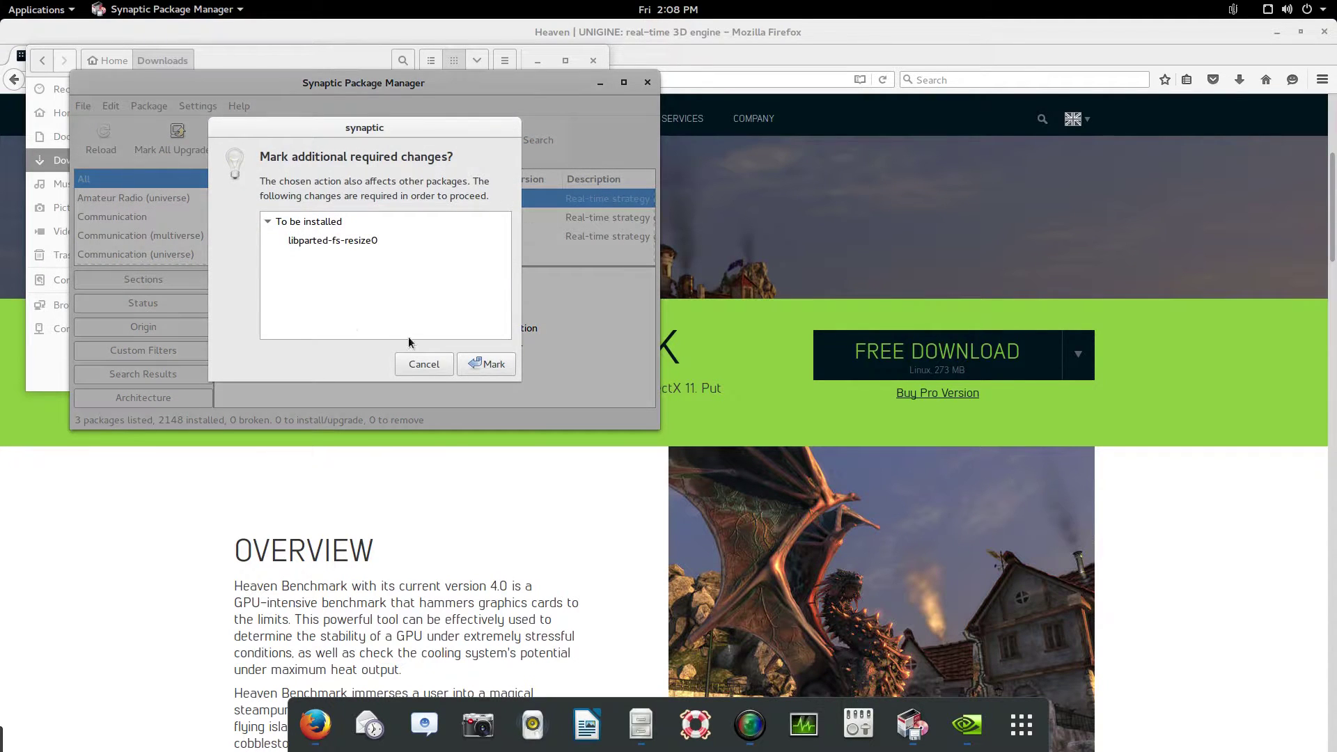
click(470, 355)
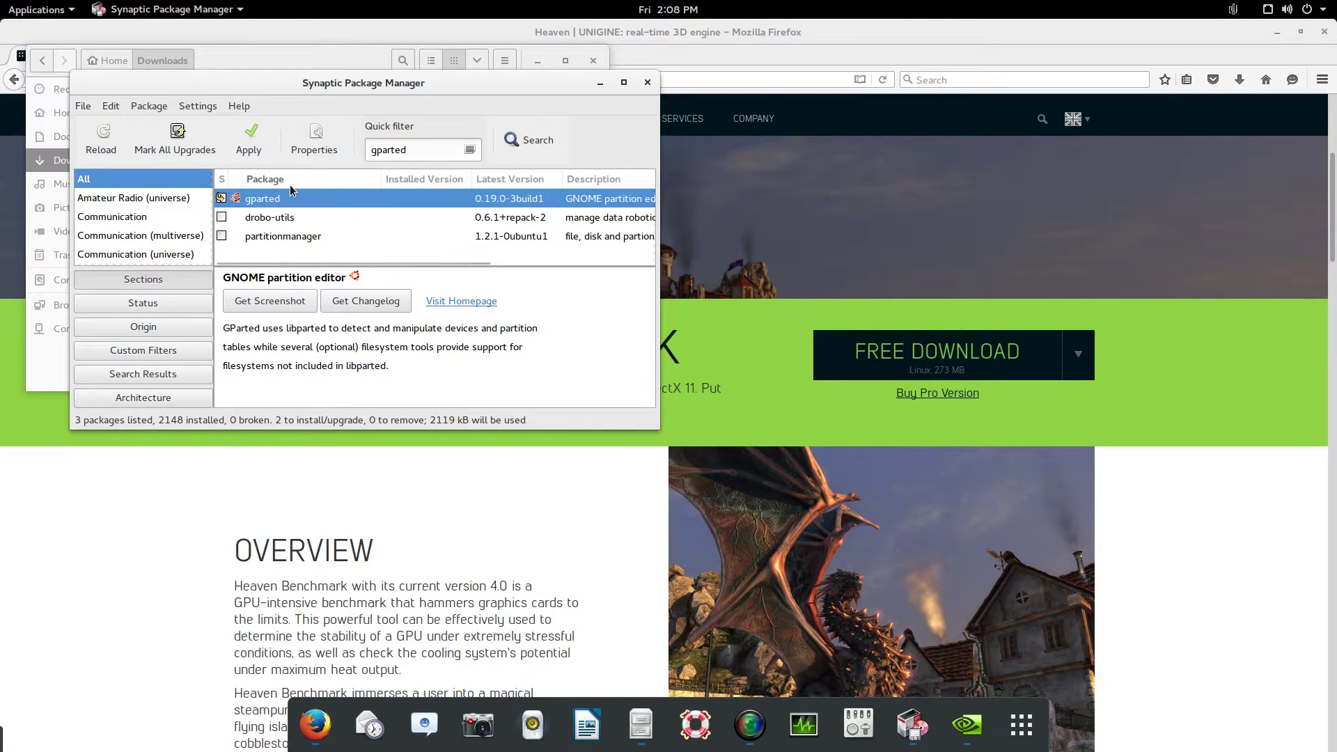
click(258, 153)
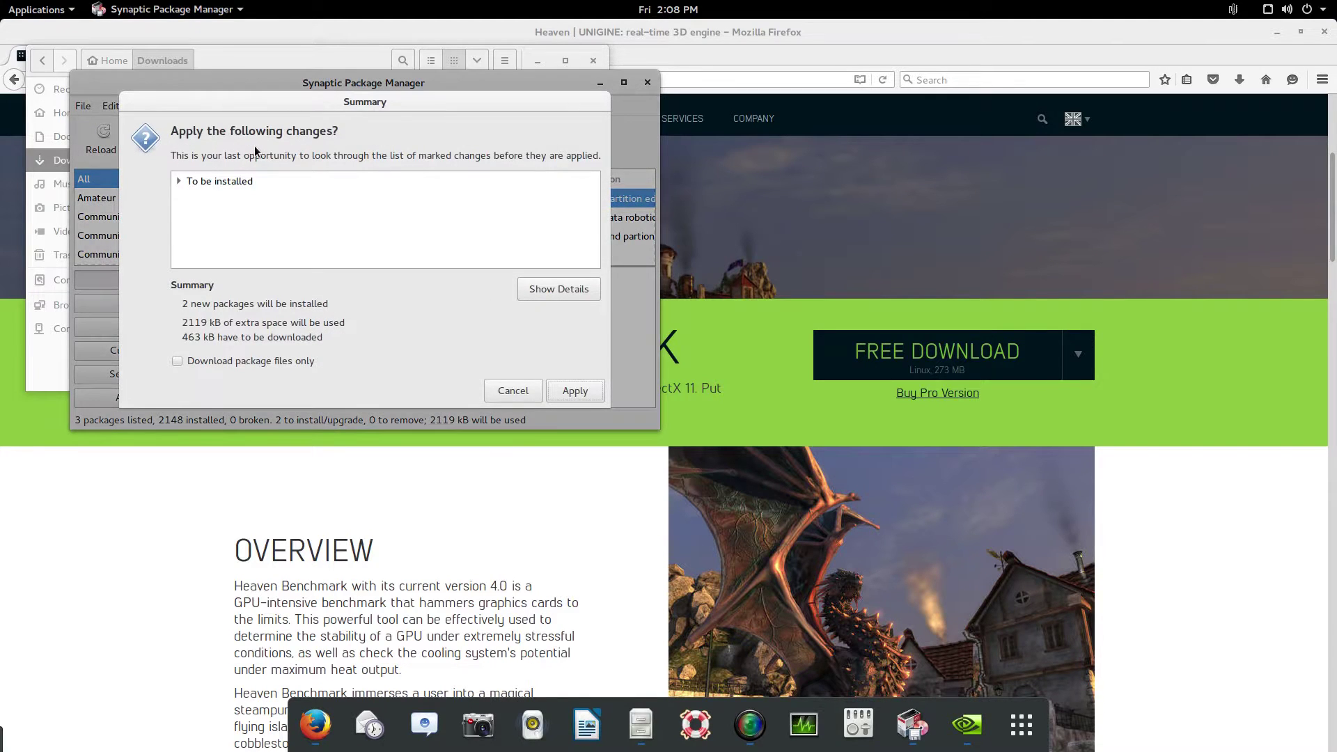
click(572, 391)
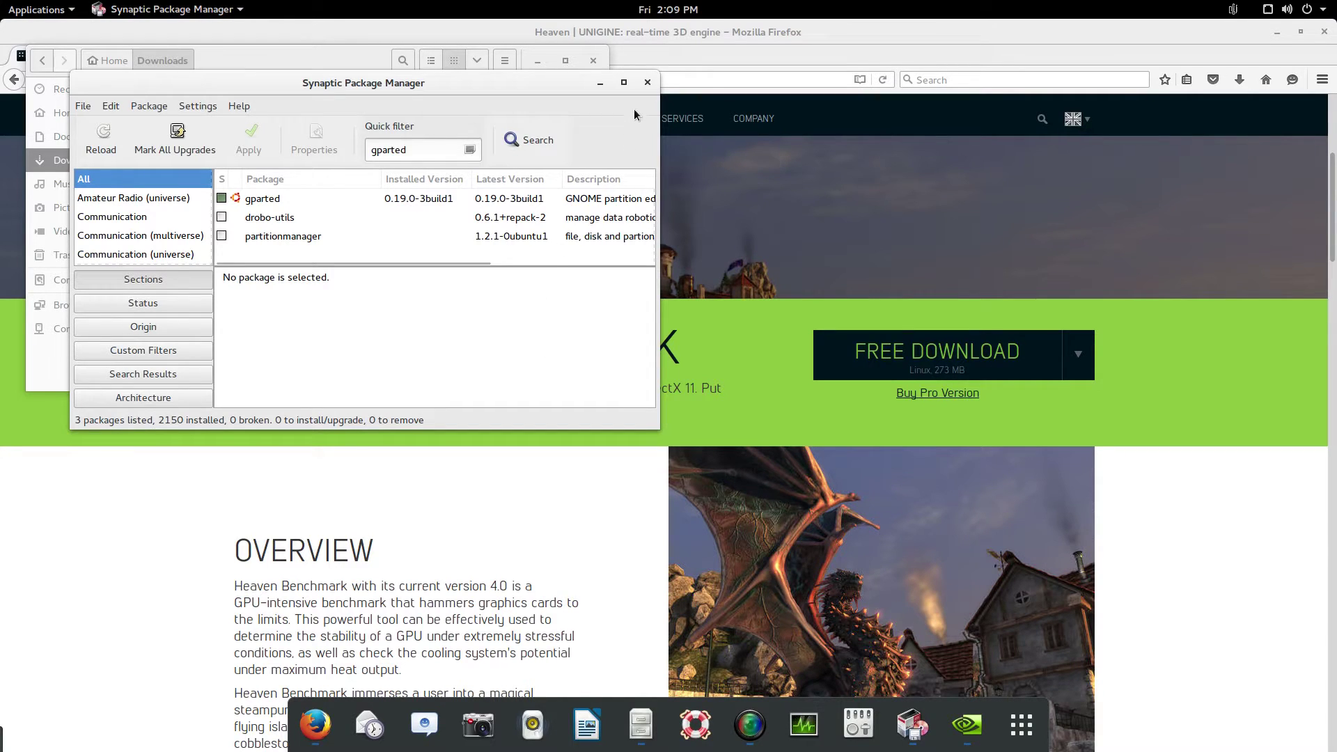
Close Synaptic, relaunch it with the administrator password, and centre its window on screen
click(647, 83)
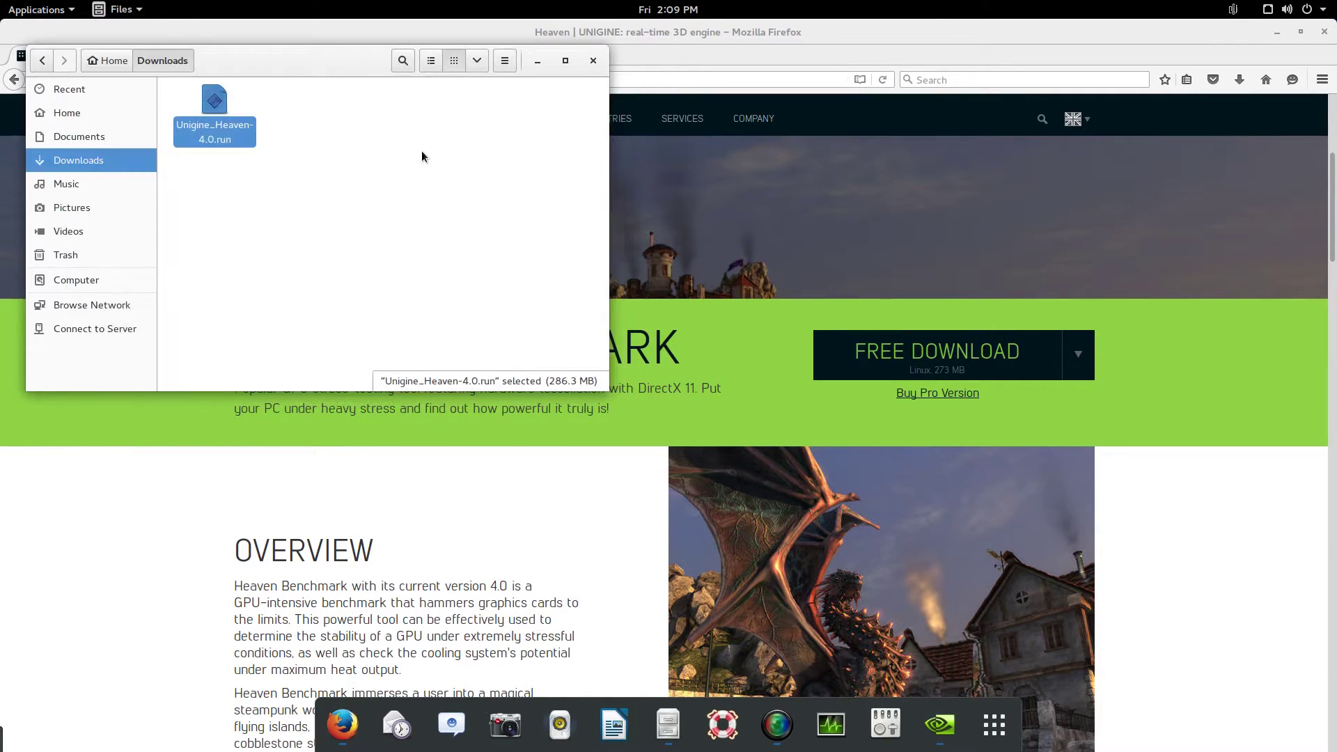
click(652, 550)
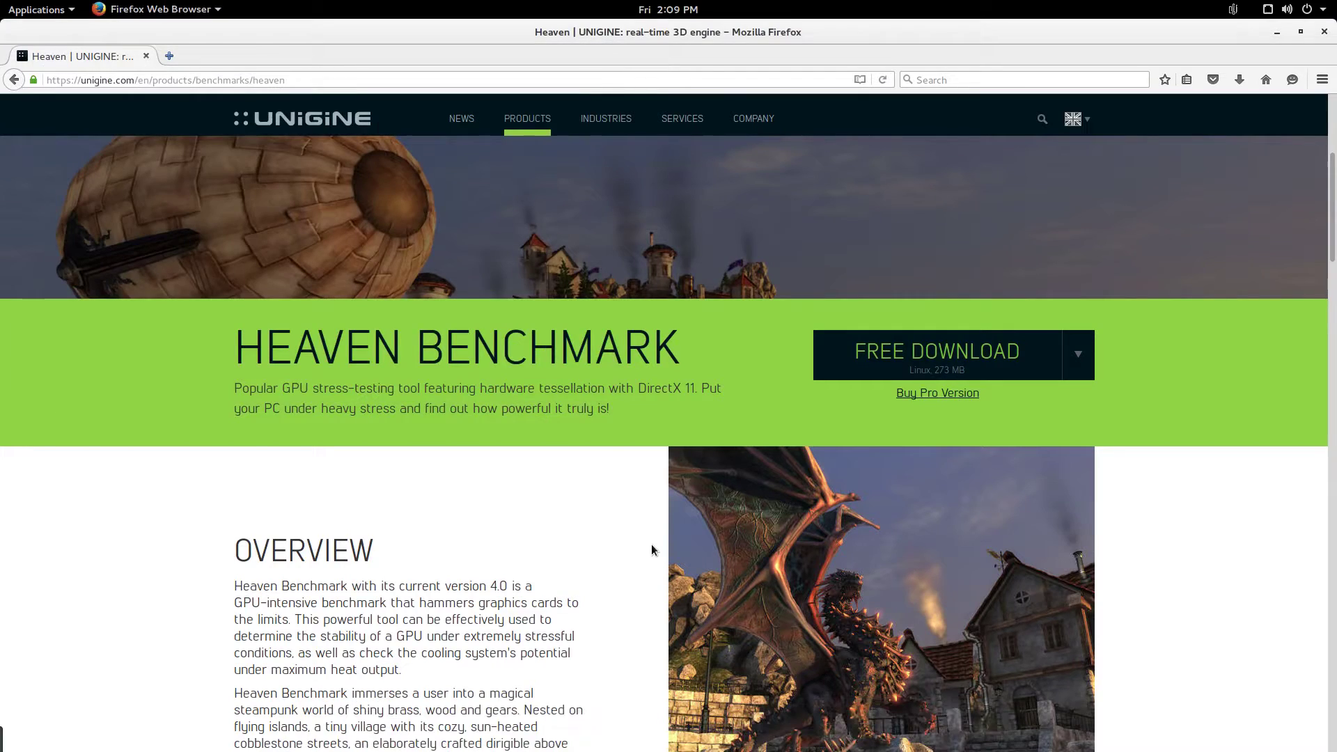
key(super)
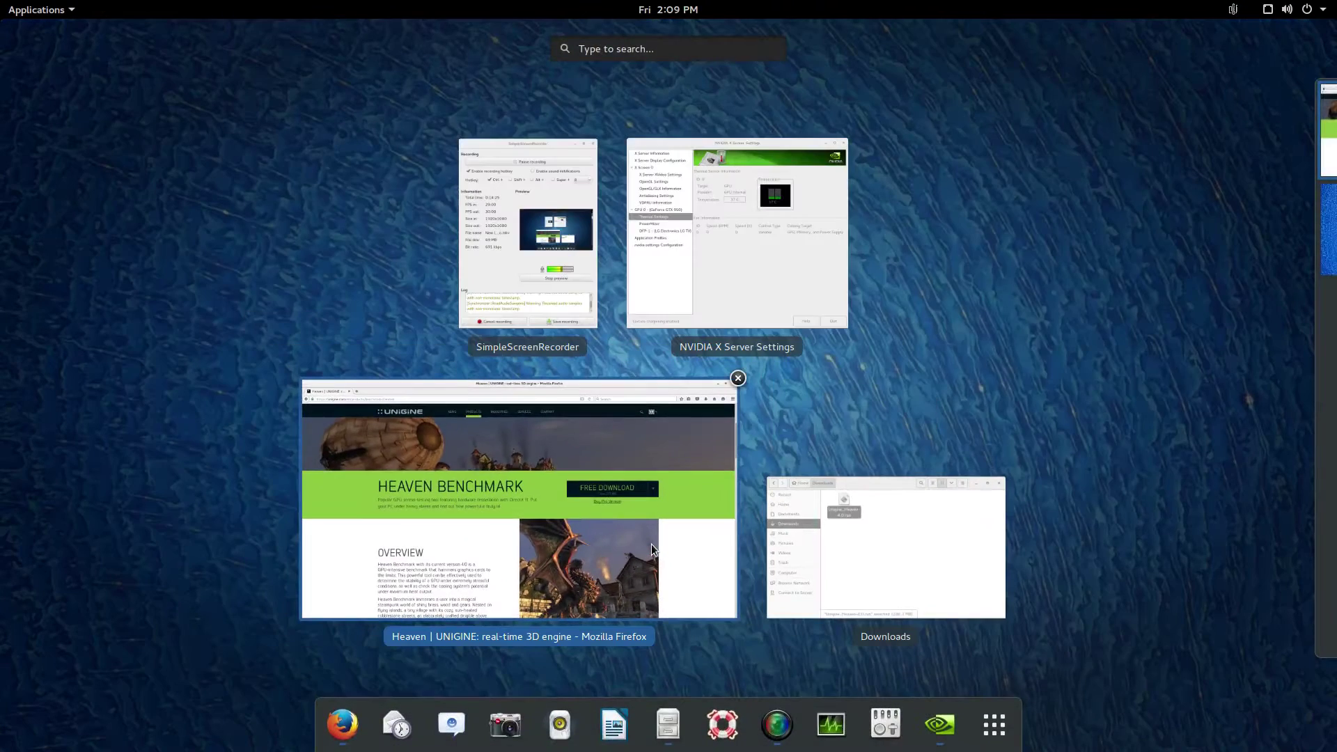
text(synap)
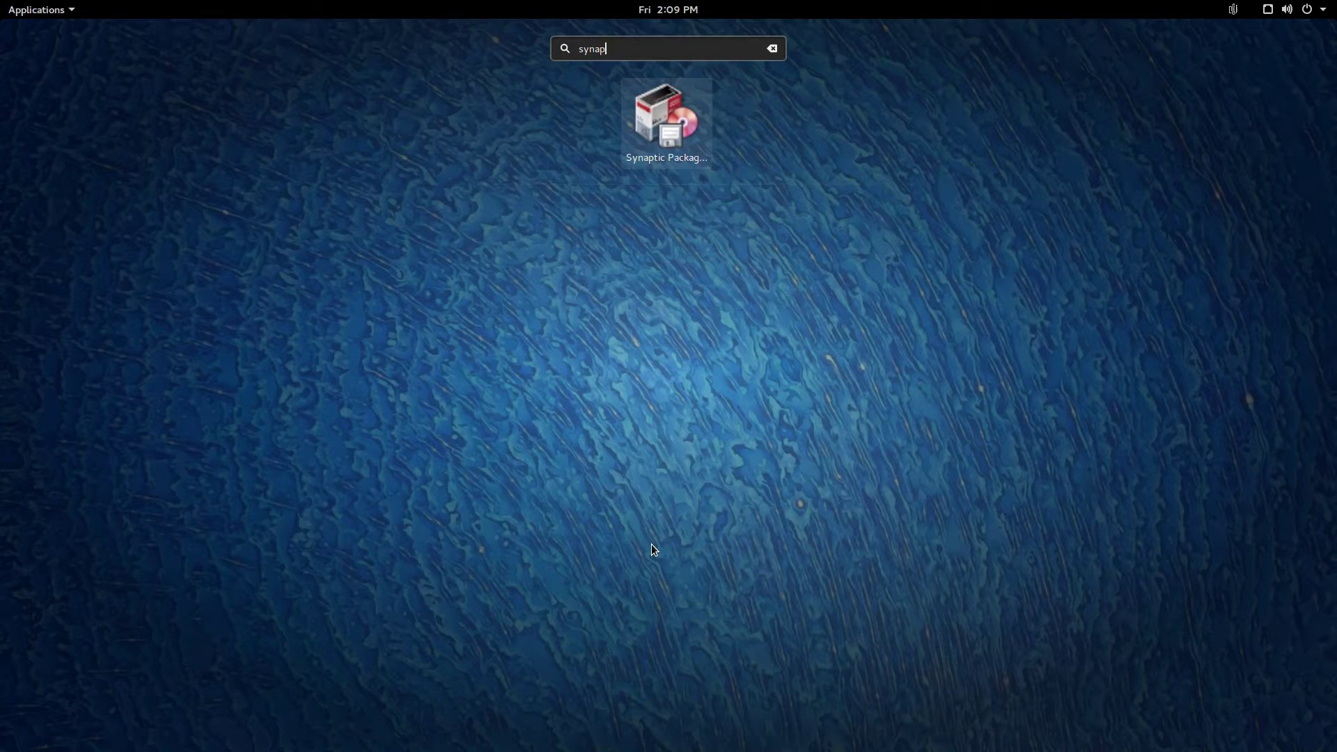
key(Return)
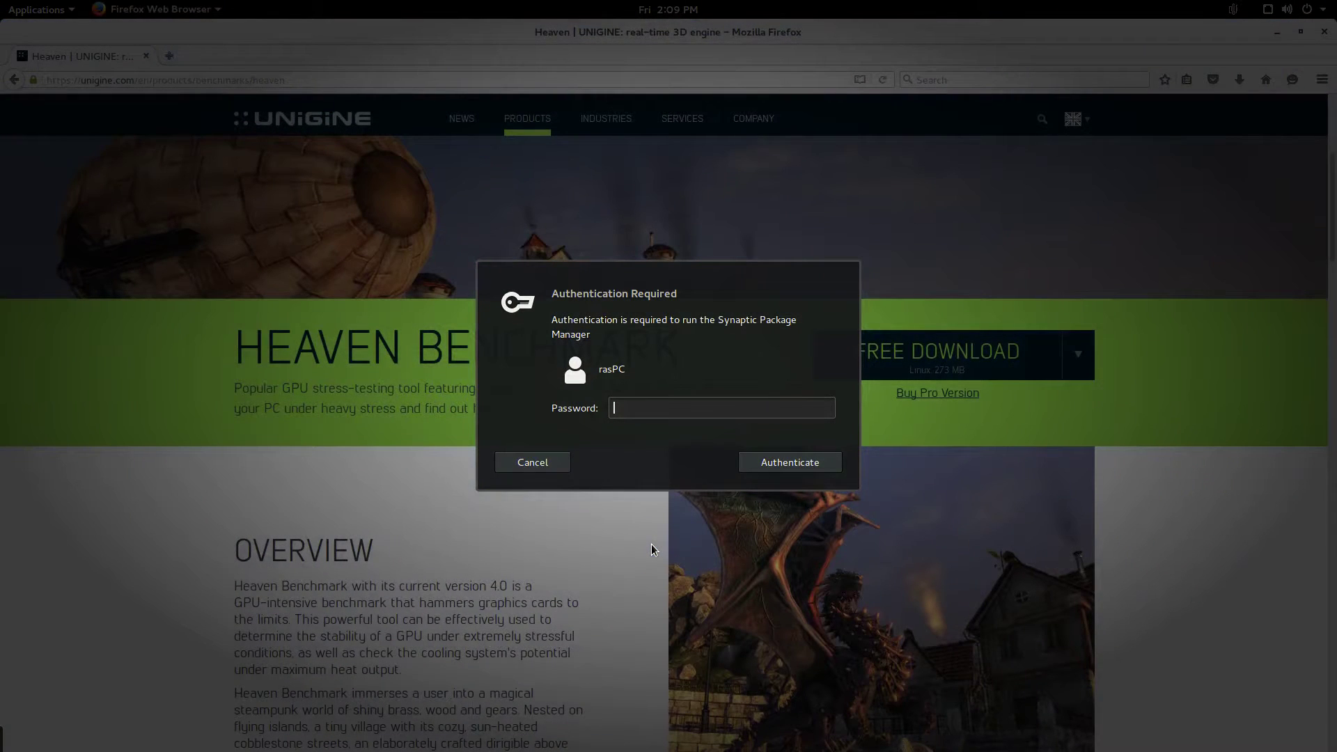
text(••••••••••)
key(Return)
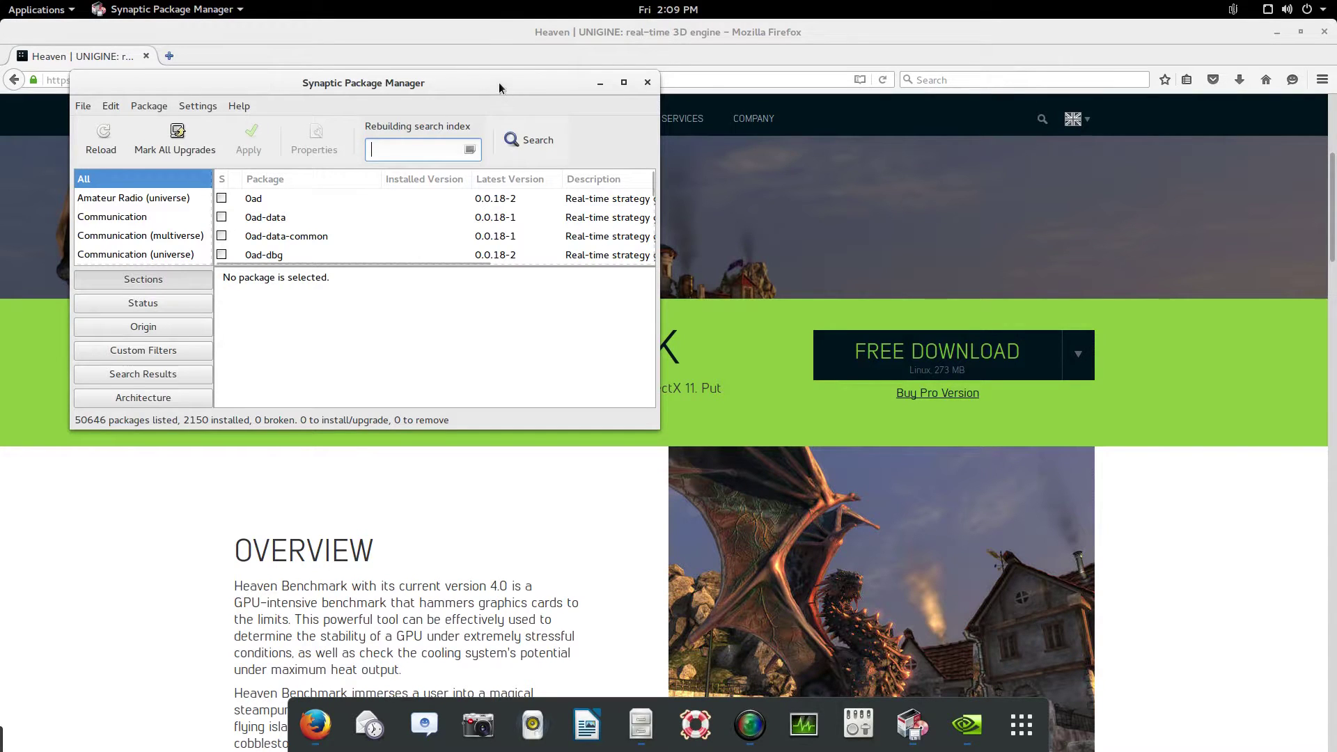
drag(498, 82, 907, 243)
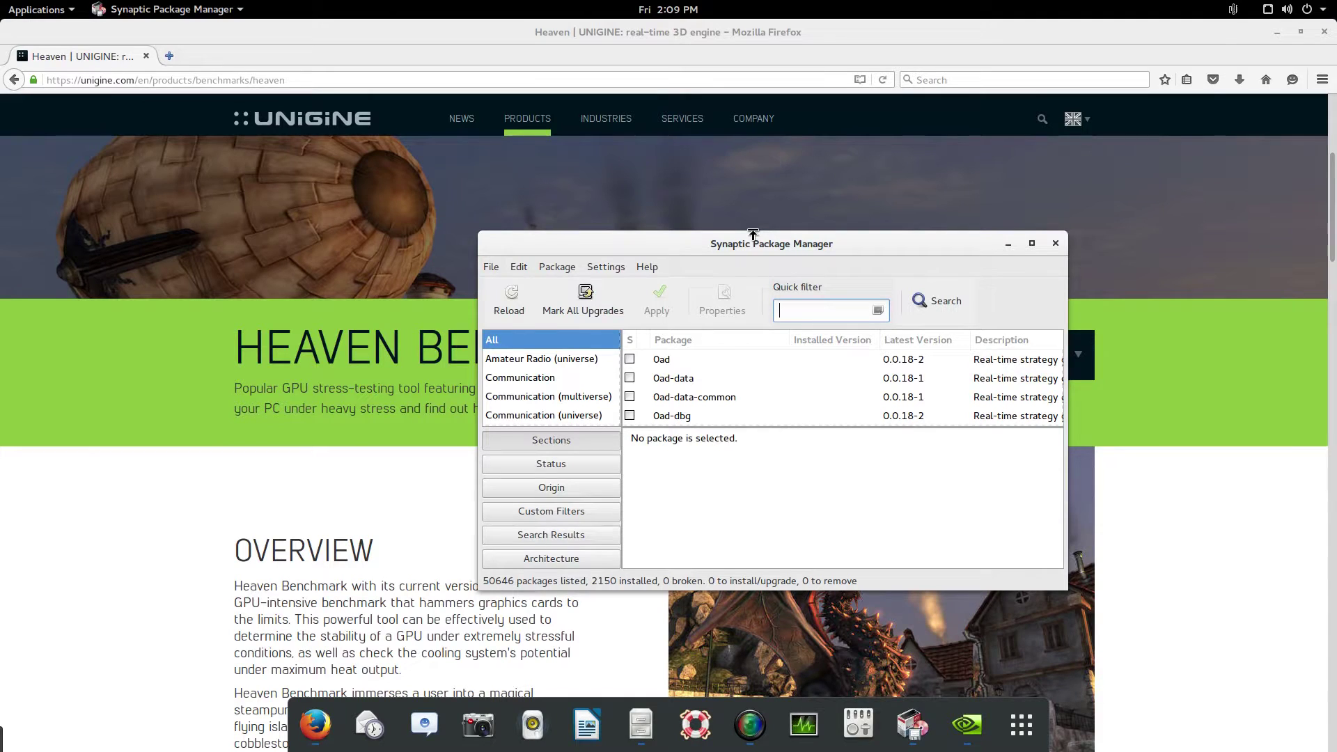
Filter for 'nemo', mark it with its required packages, and apply the 7 new installs
text(nemo)
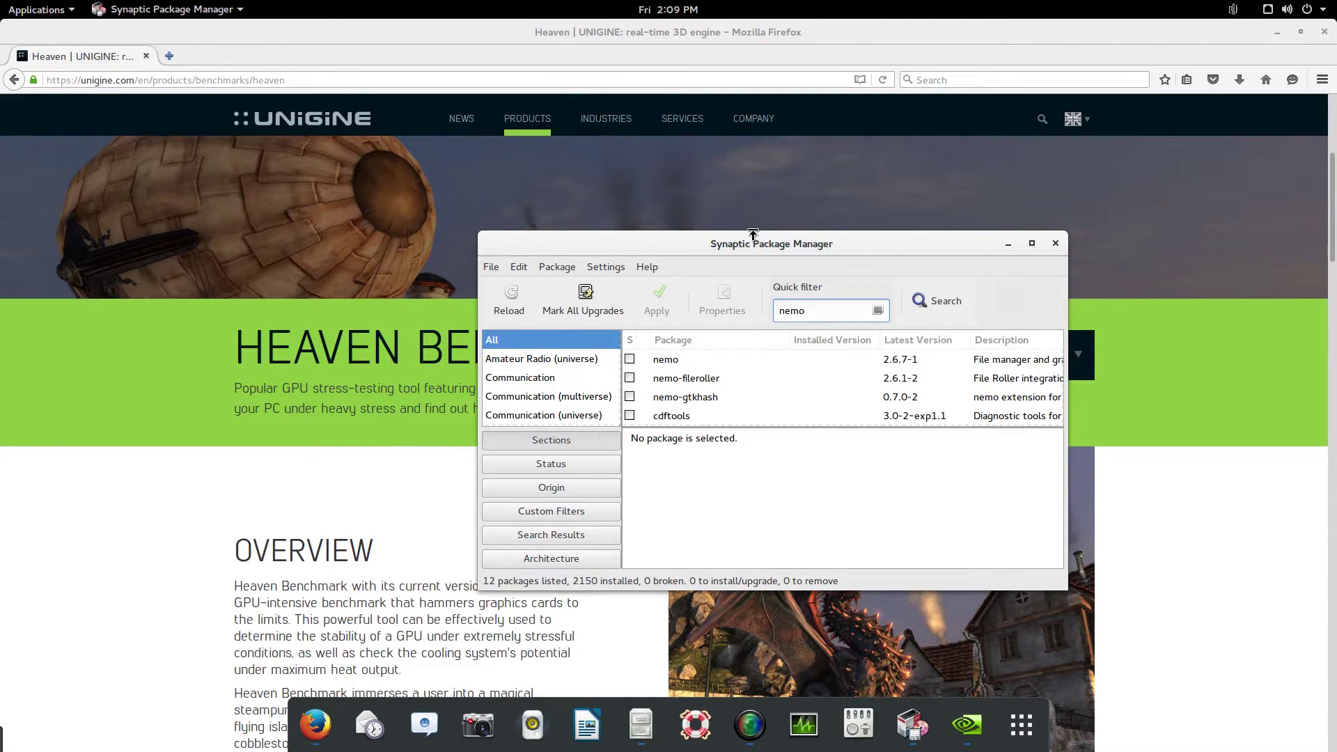
click(630, 359)
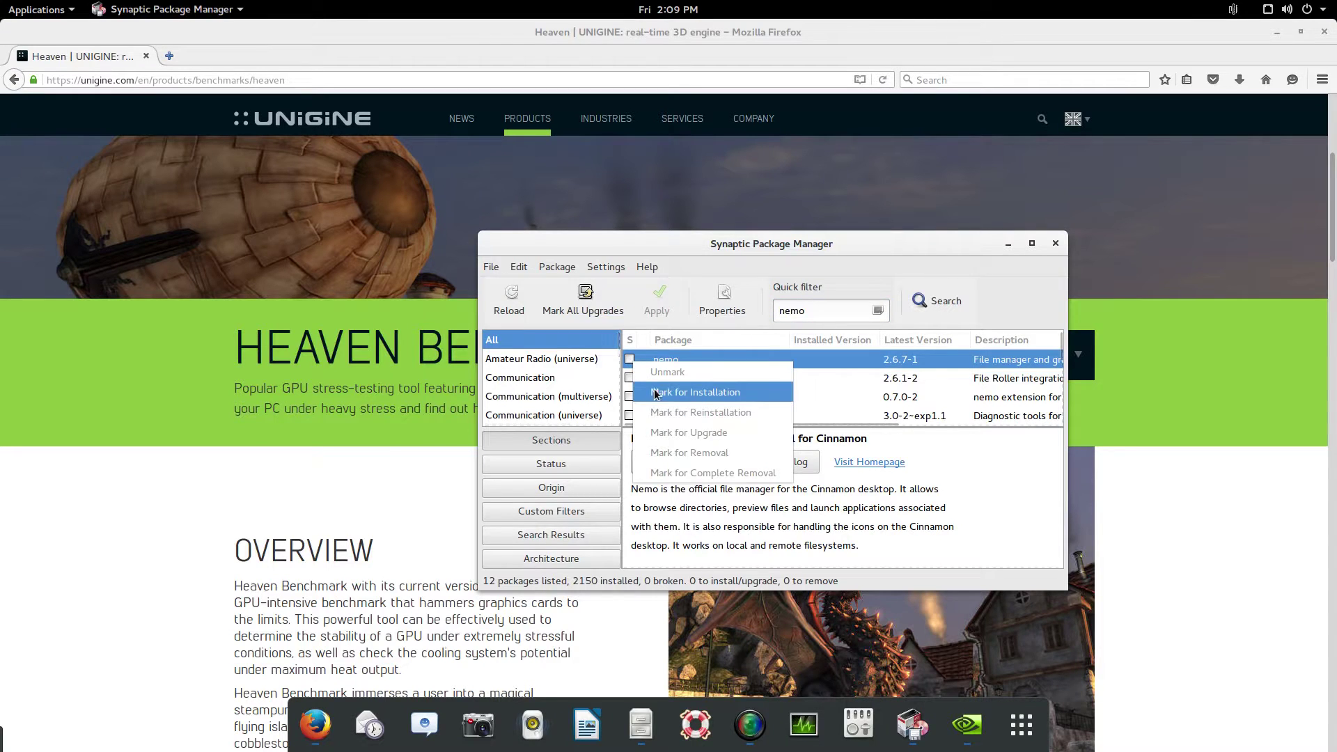
click(655, 391)
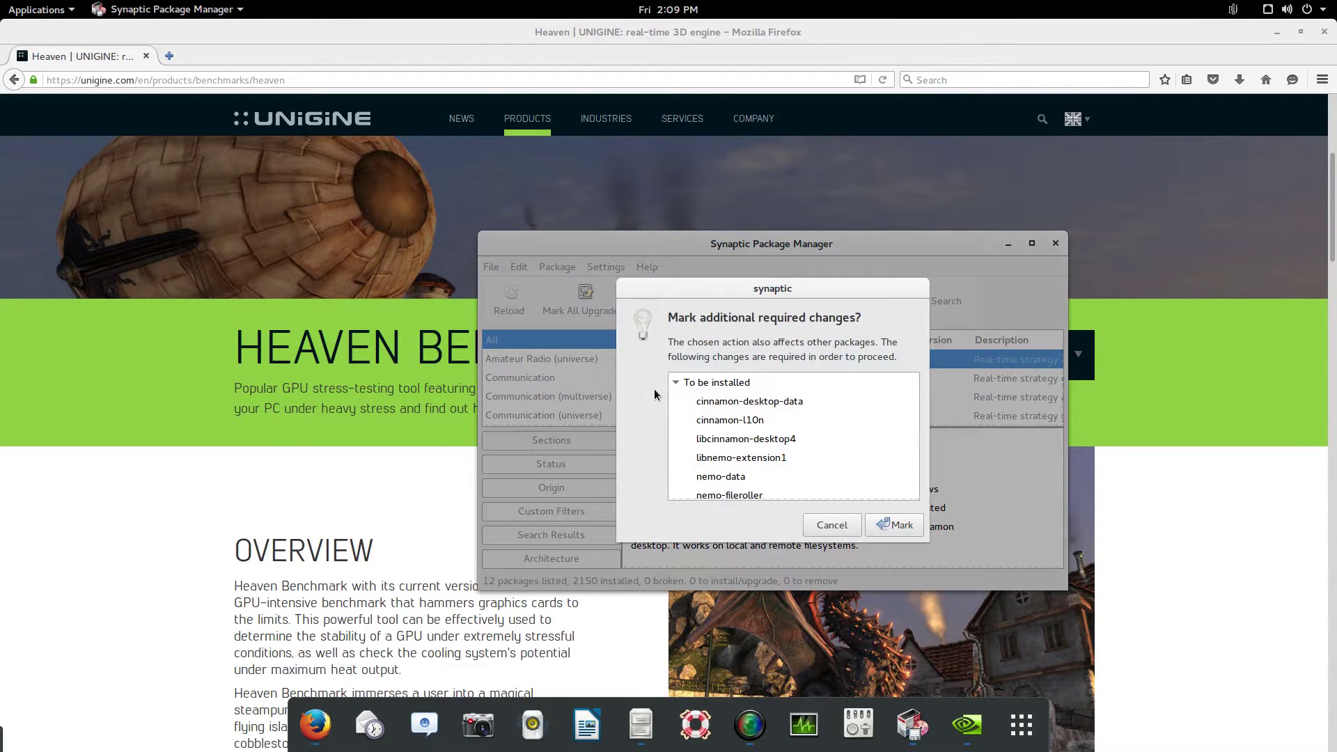
click(896, 526)
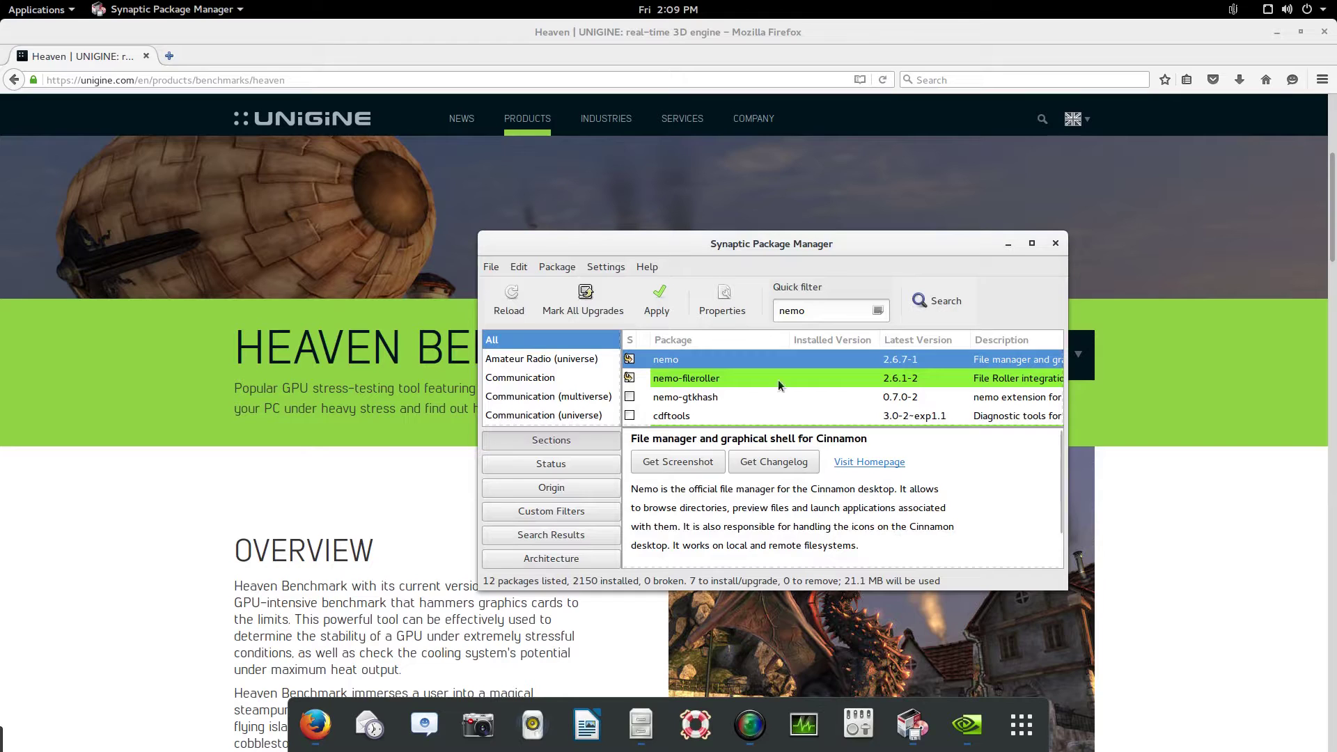
click(664, 307)
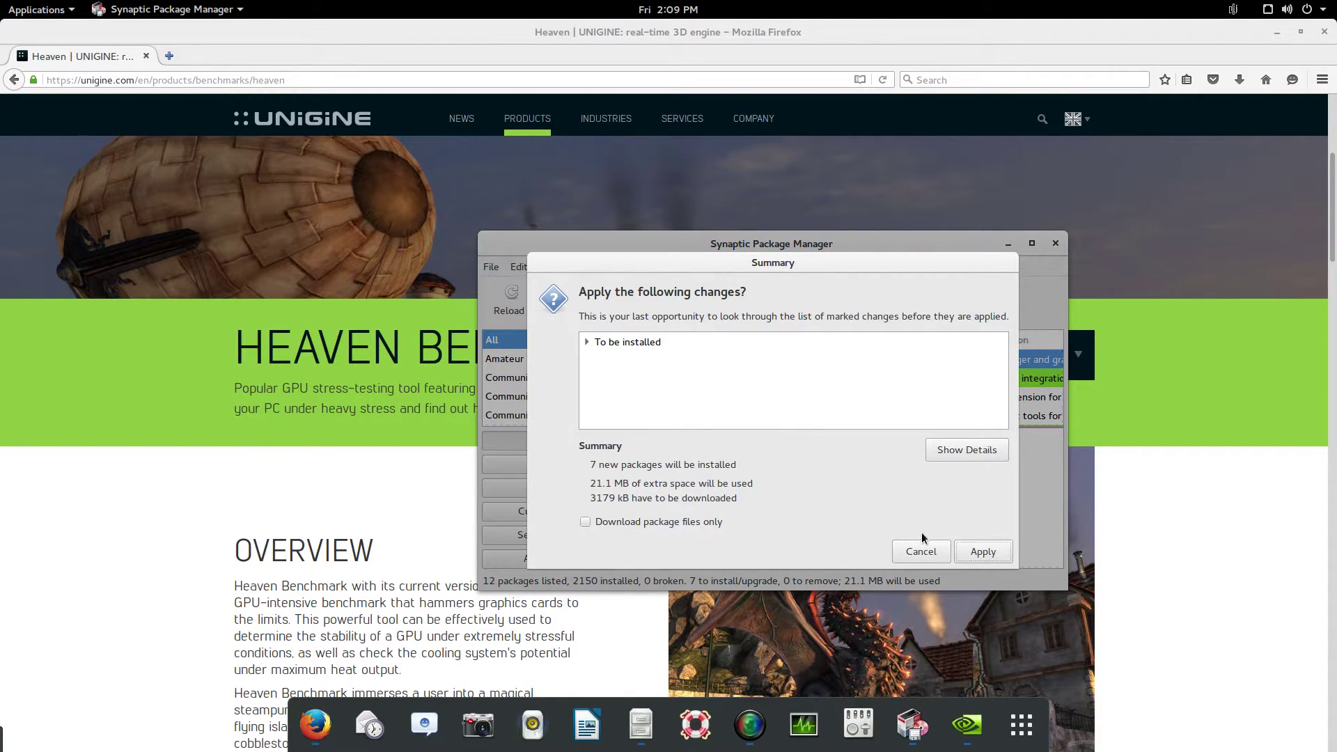
click(982, 552)
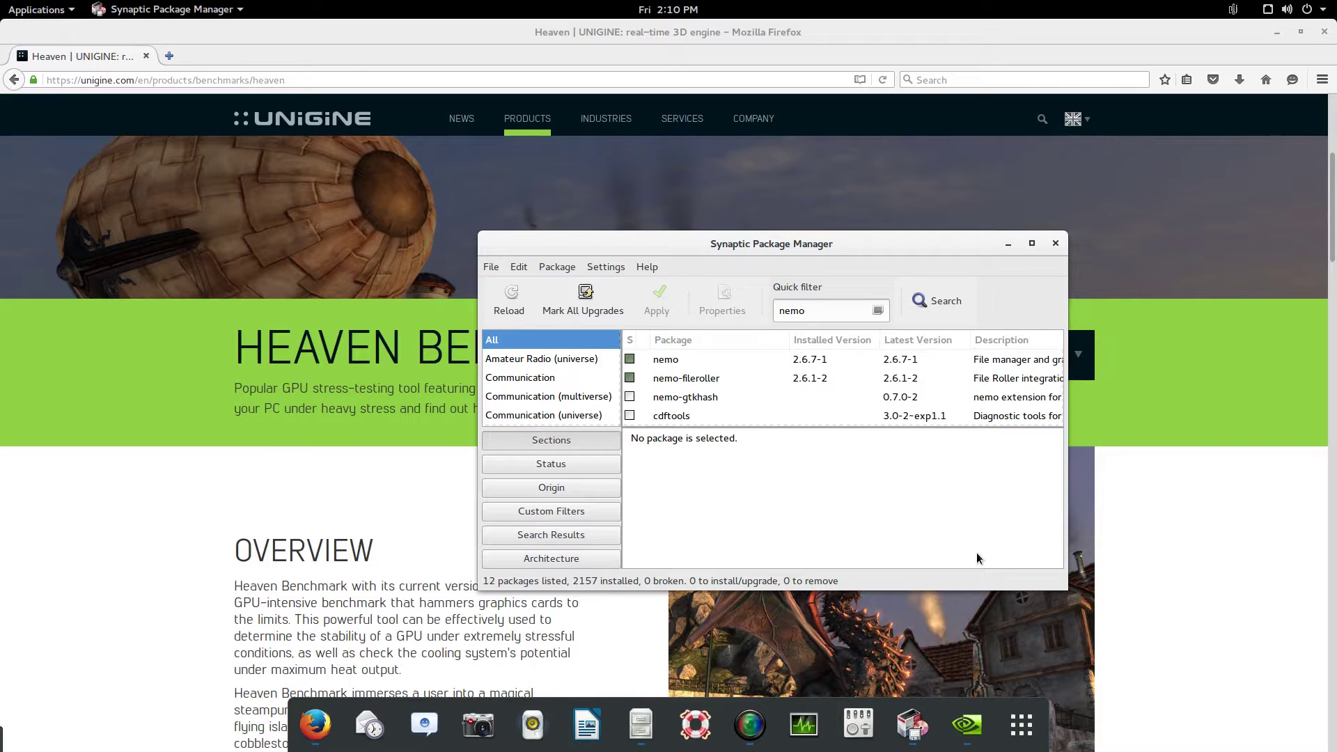
key(super)
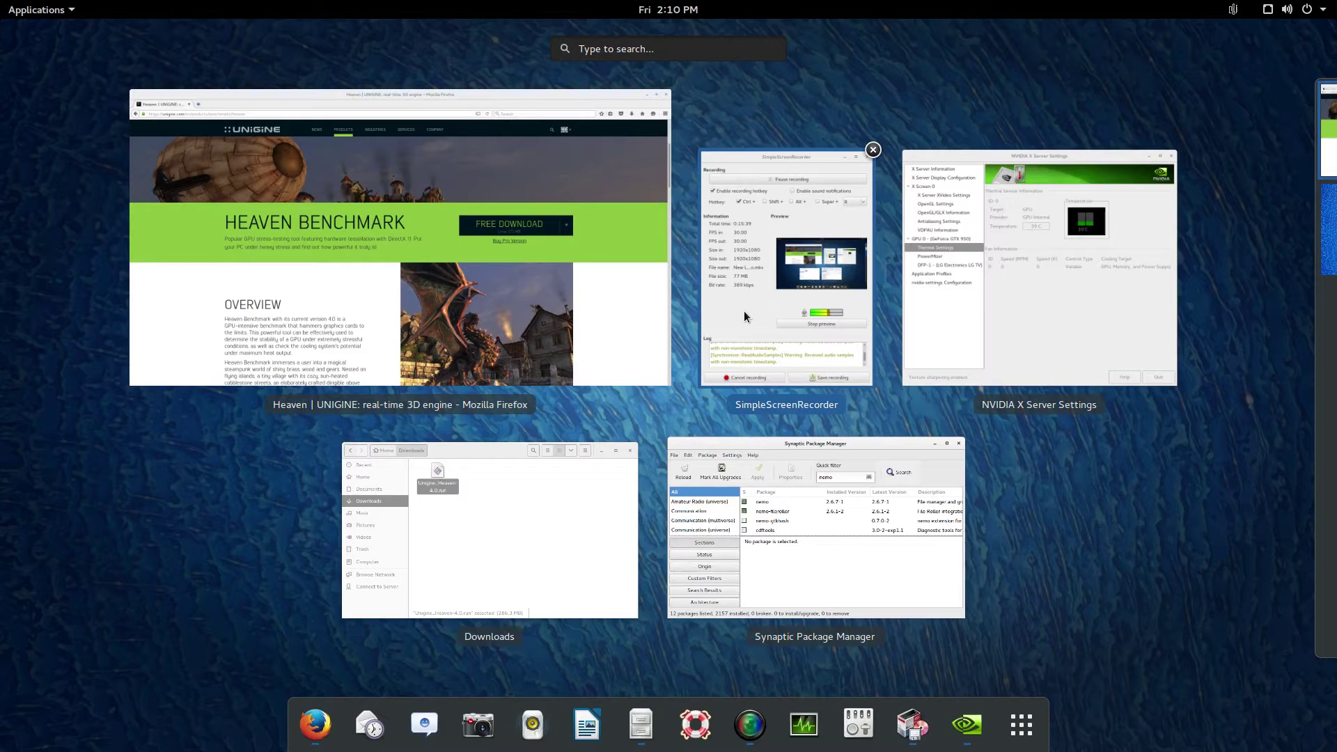
Launch the newly installed Nemo, minimize Firefox, and spread the two file windows apart
text(nemo)
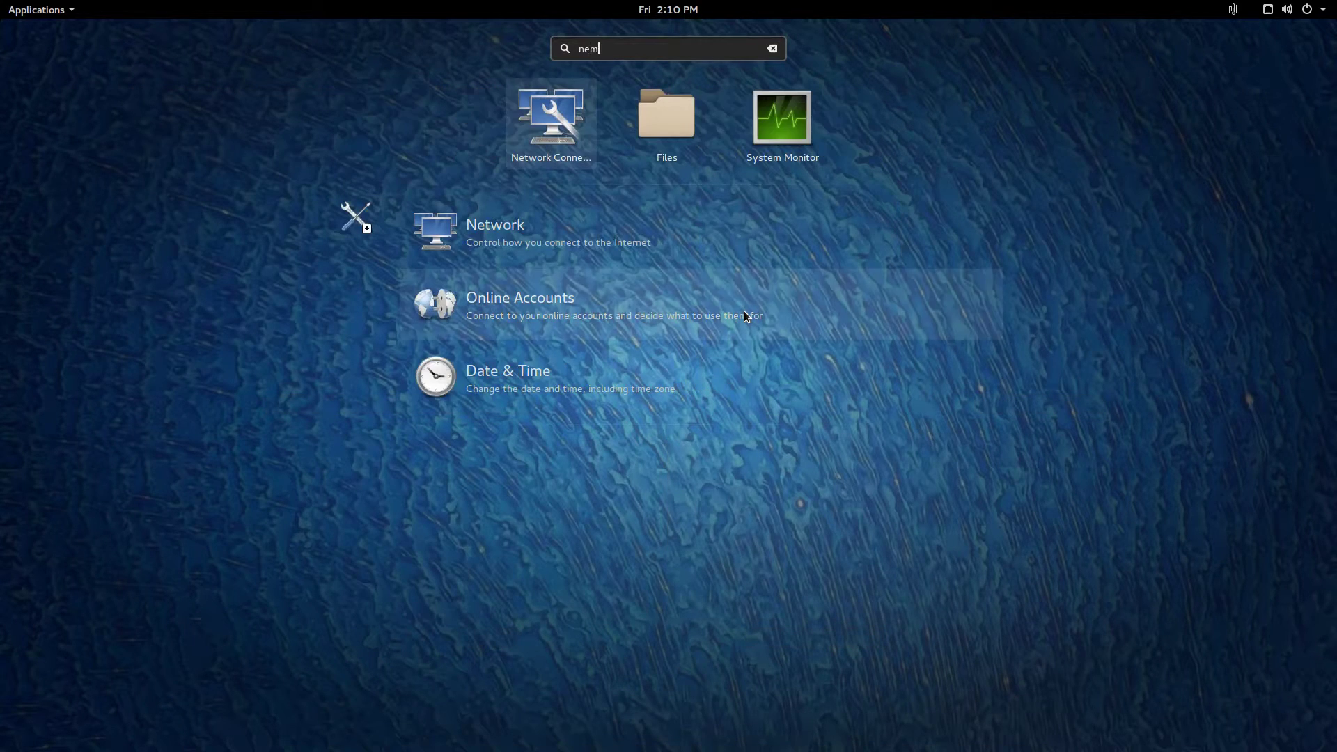
click(687, 118)
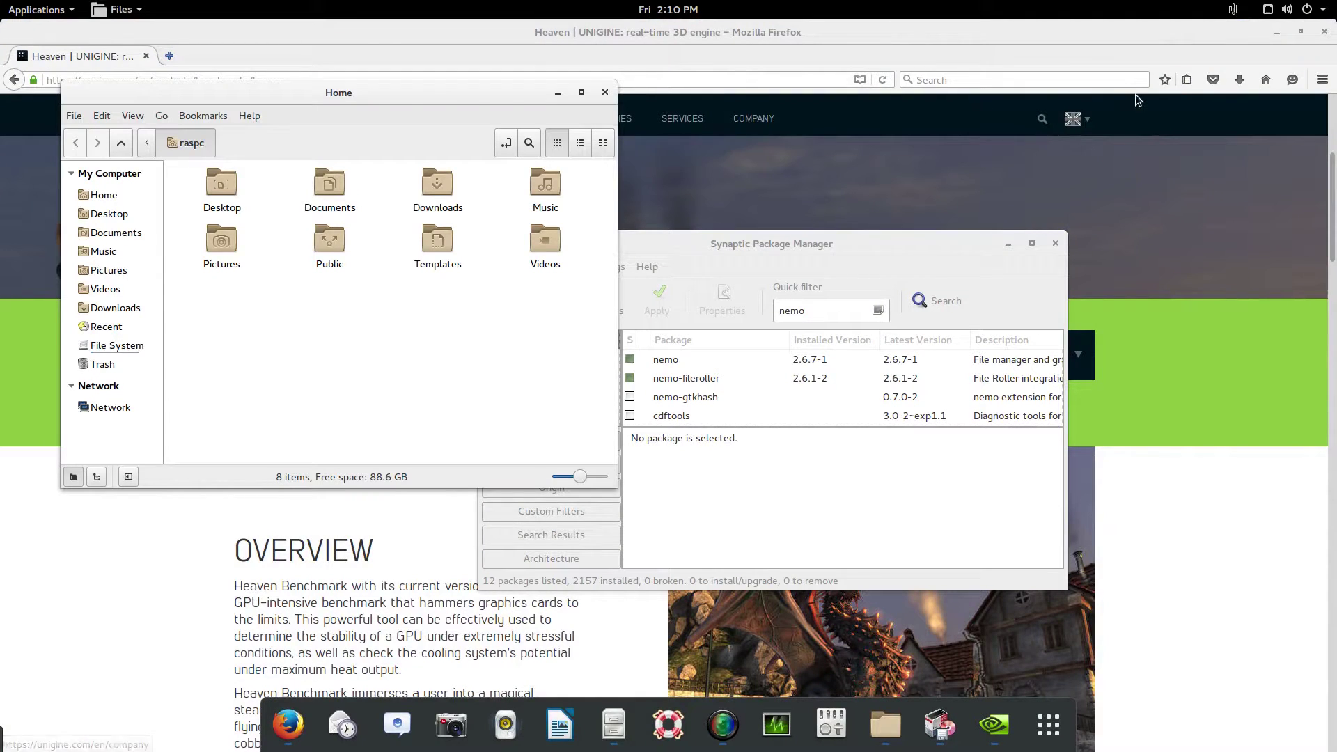
click(1277, 32)
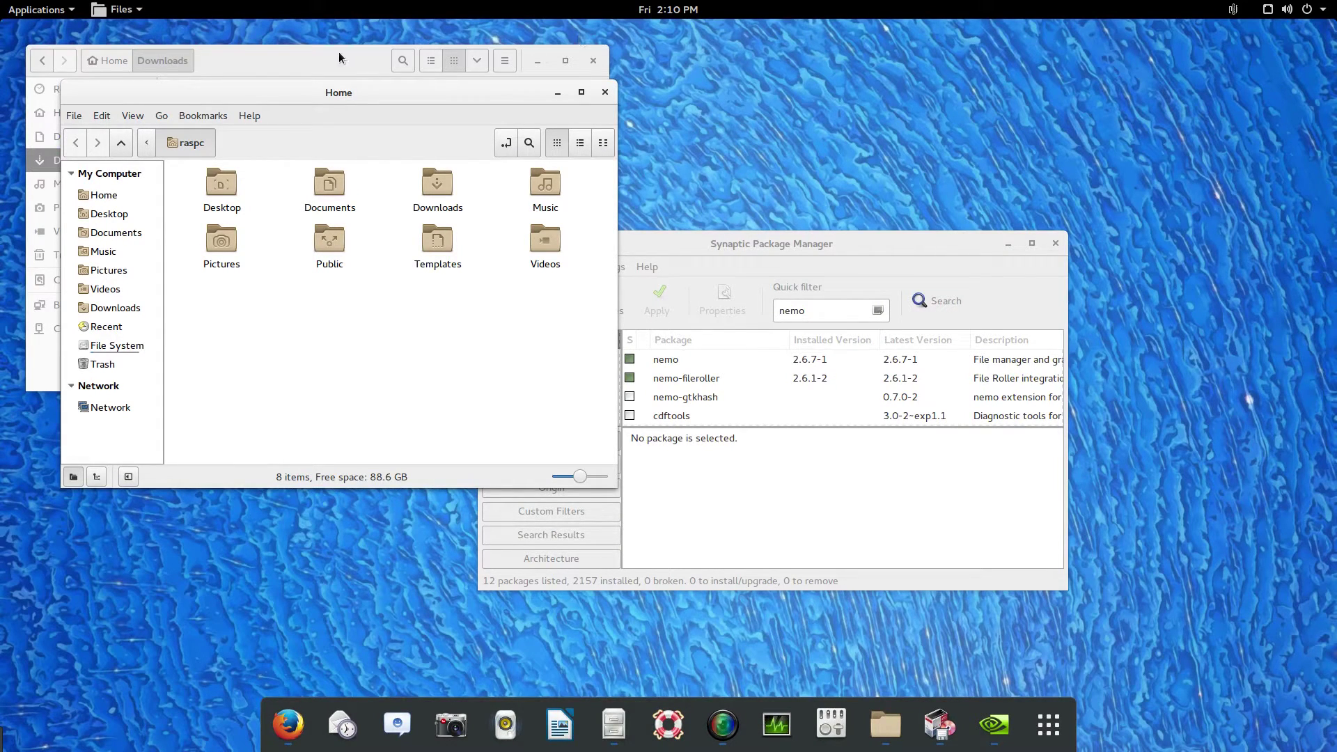
drag(506, 41, 1066, 80)
drag(453, 96, 475, 144)
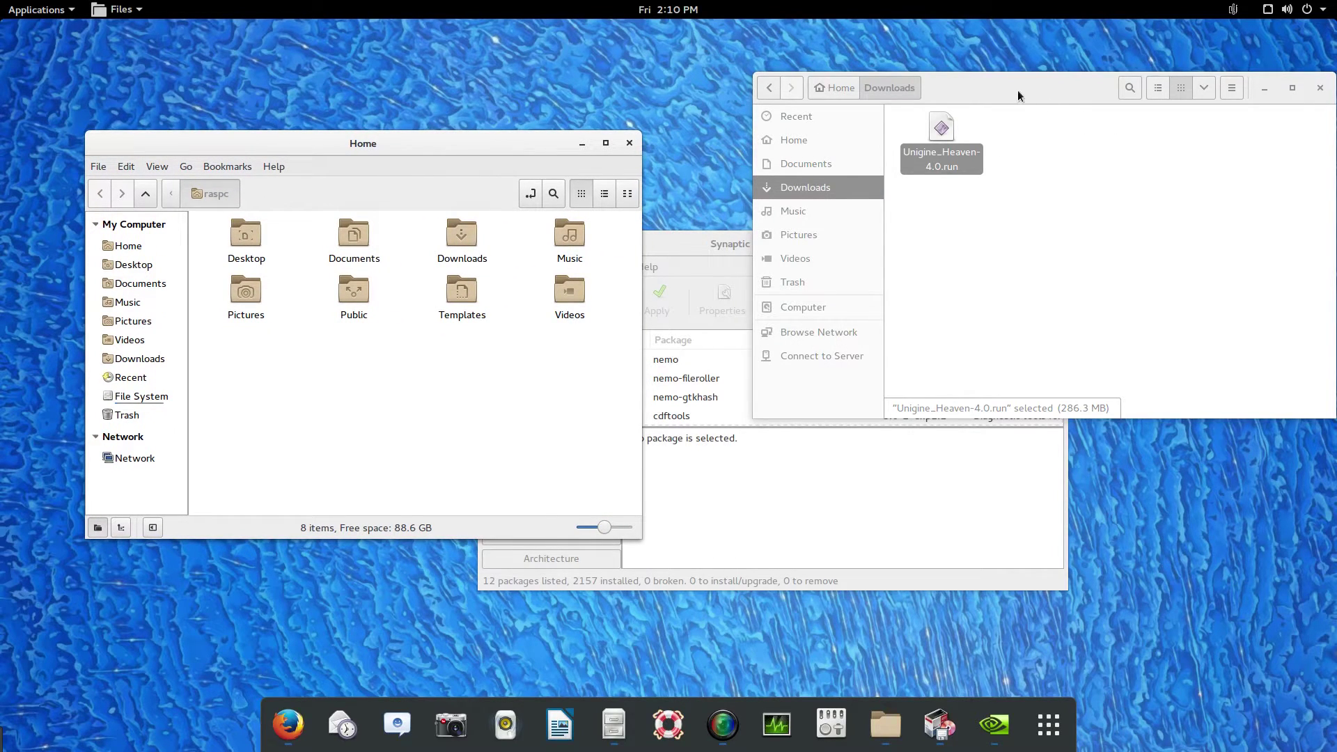
drag(1017, 90, 968, 91)
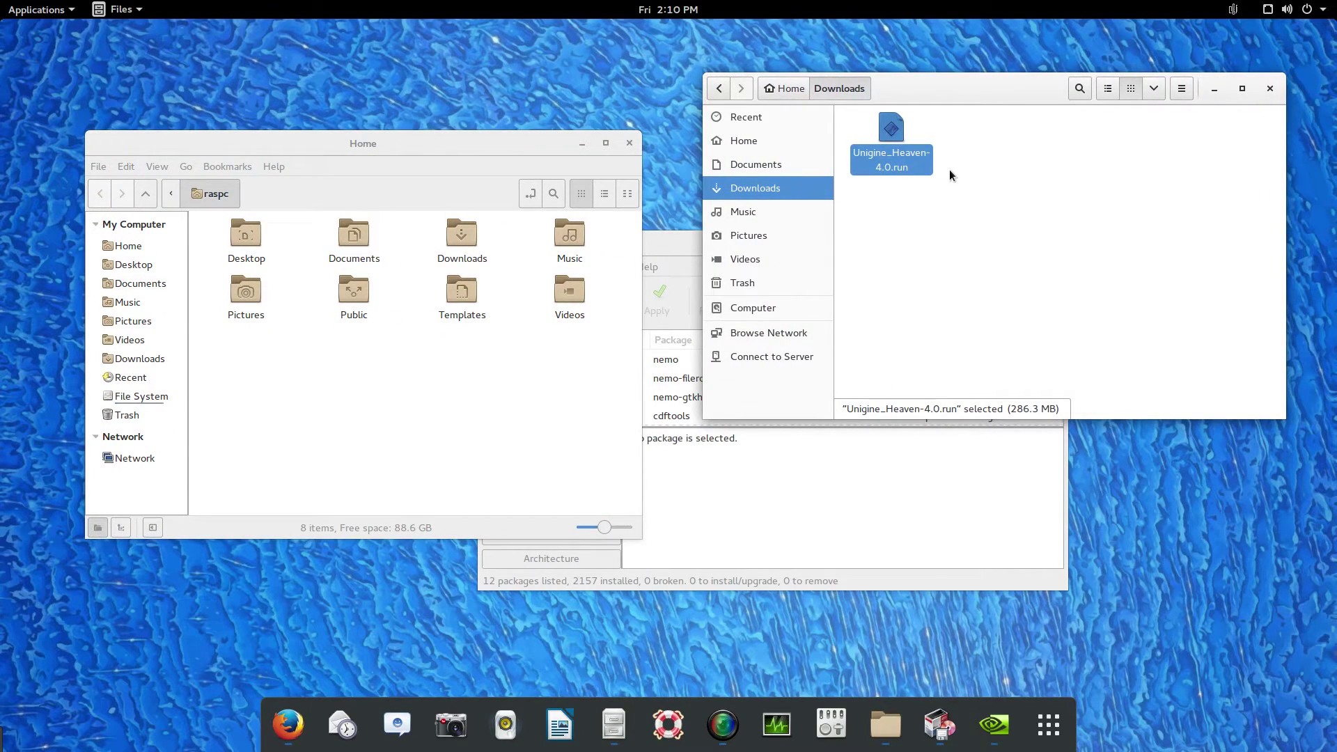
Close the extra window and allow Downloads/Unigine_Heaven-4.0.run to execute as a program
click(1271, 89)
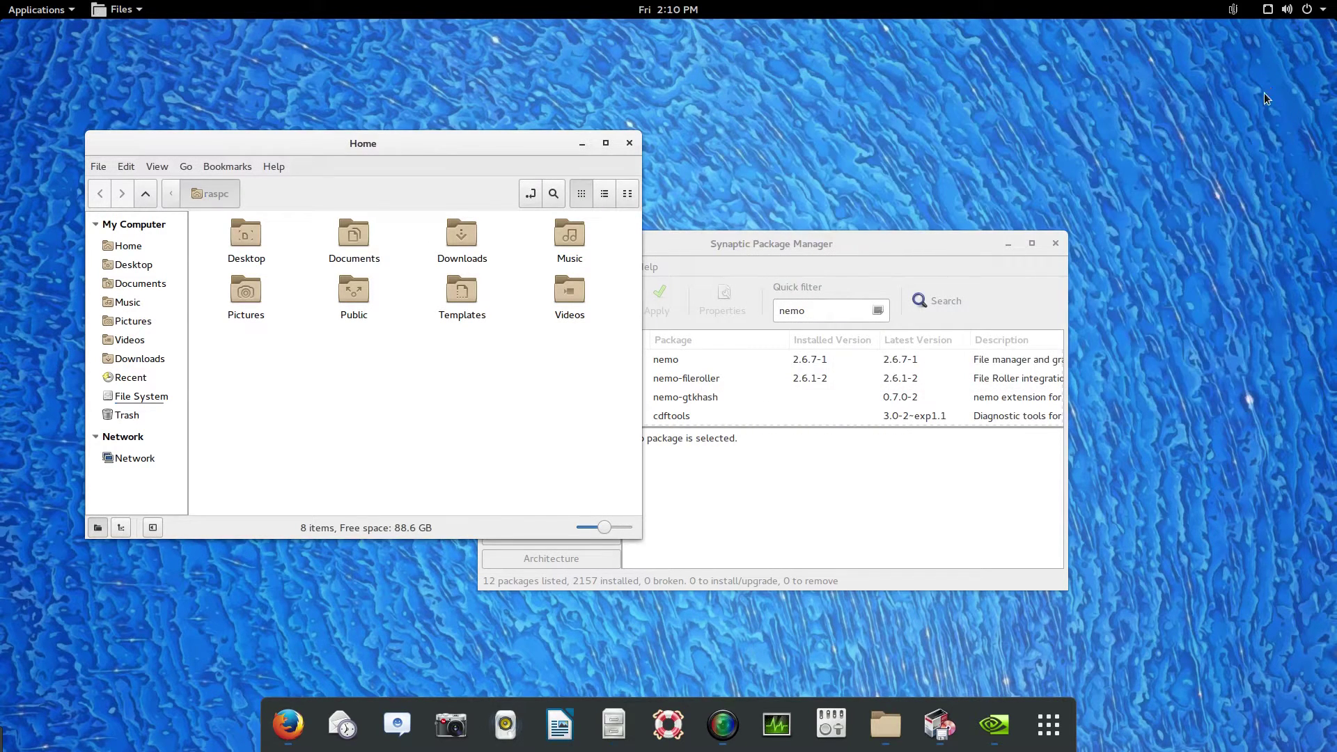
double_click(443, 250)
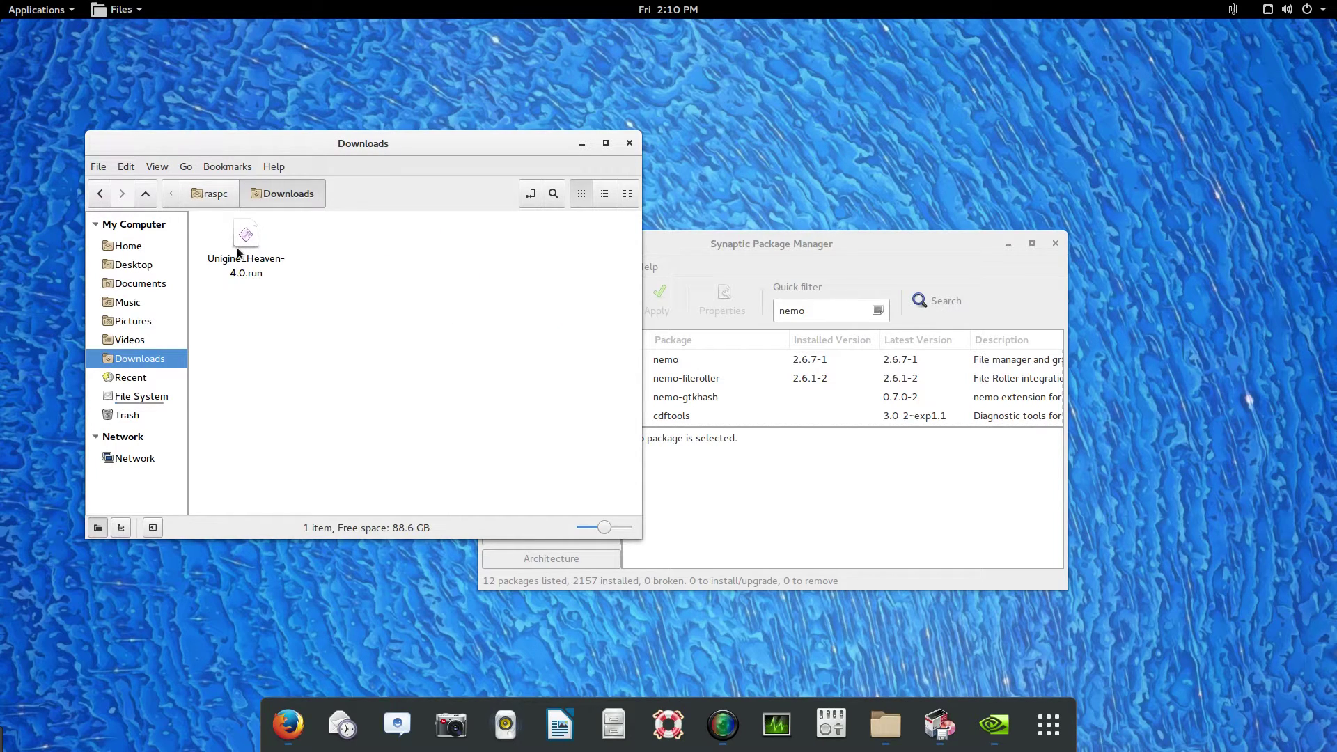
right_click(237, 252)
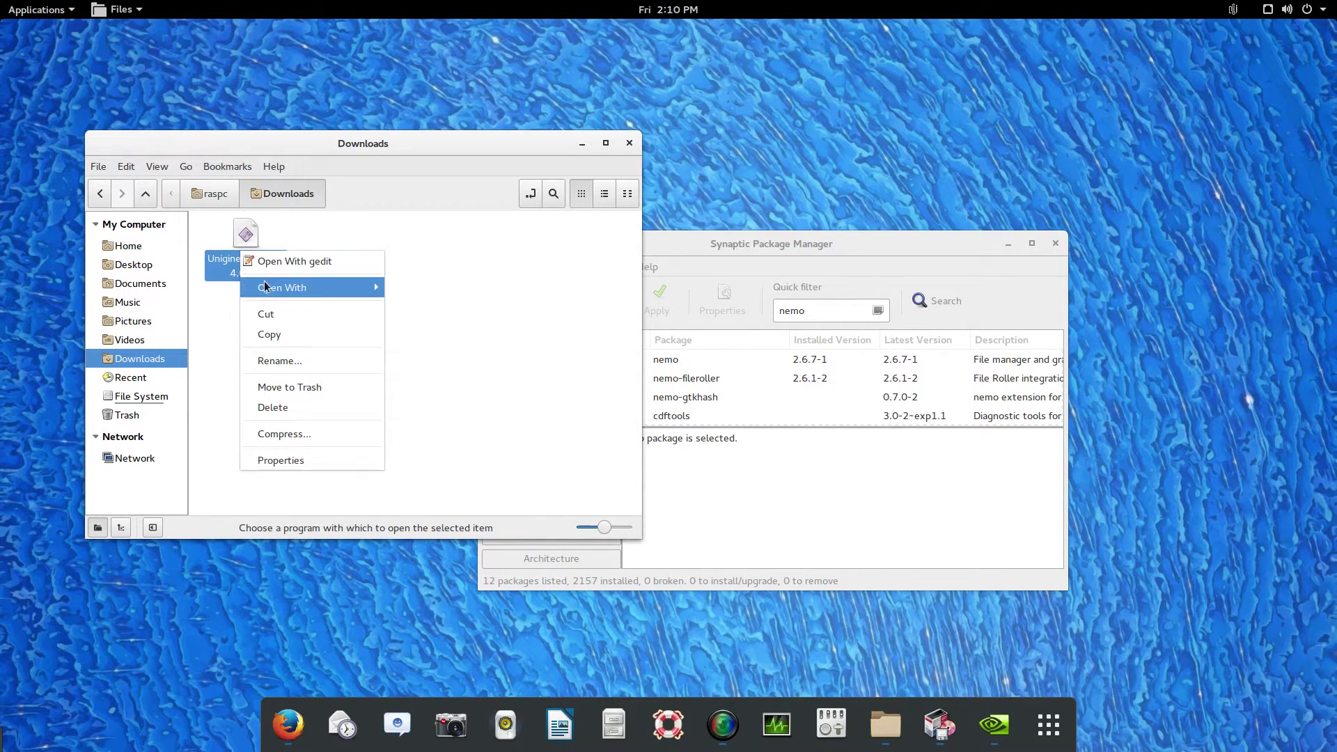
click(297, 459)
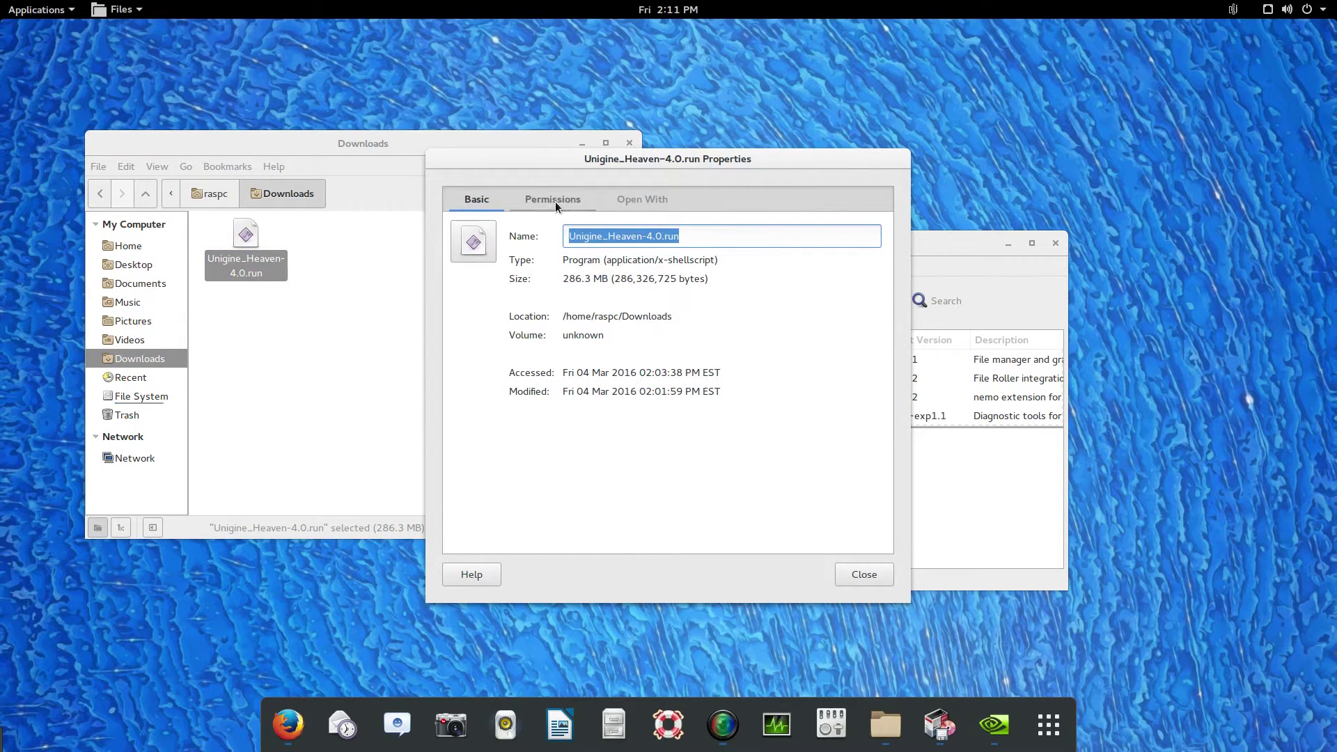
click(552, 202)
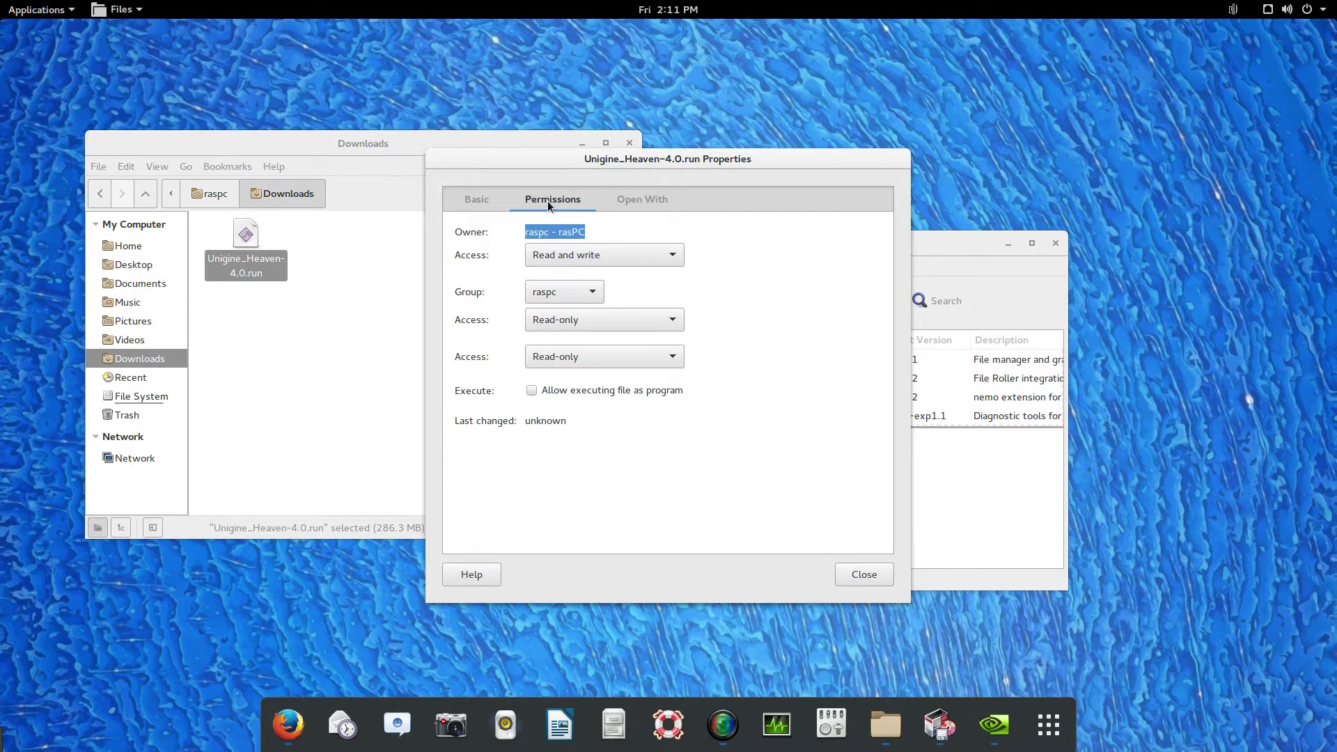
click(531, 392)
click(487, 201)
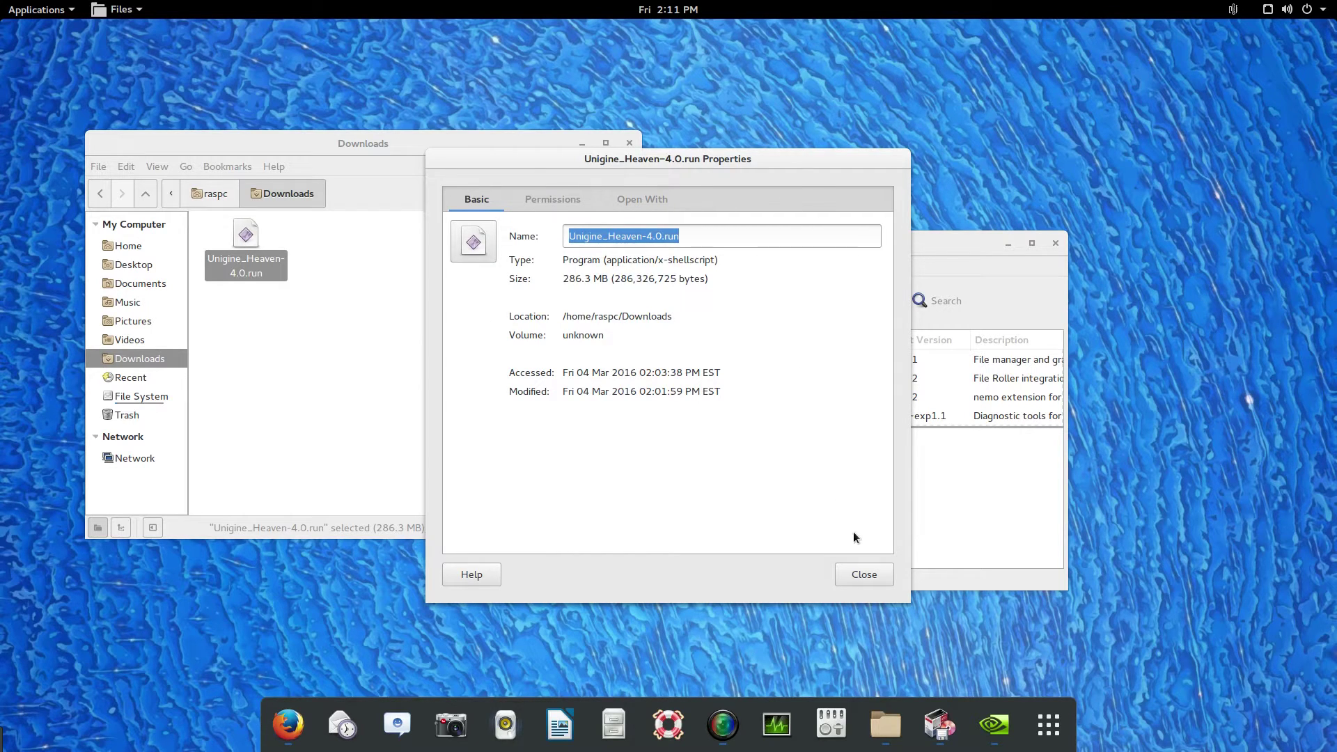
click(864, 574)
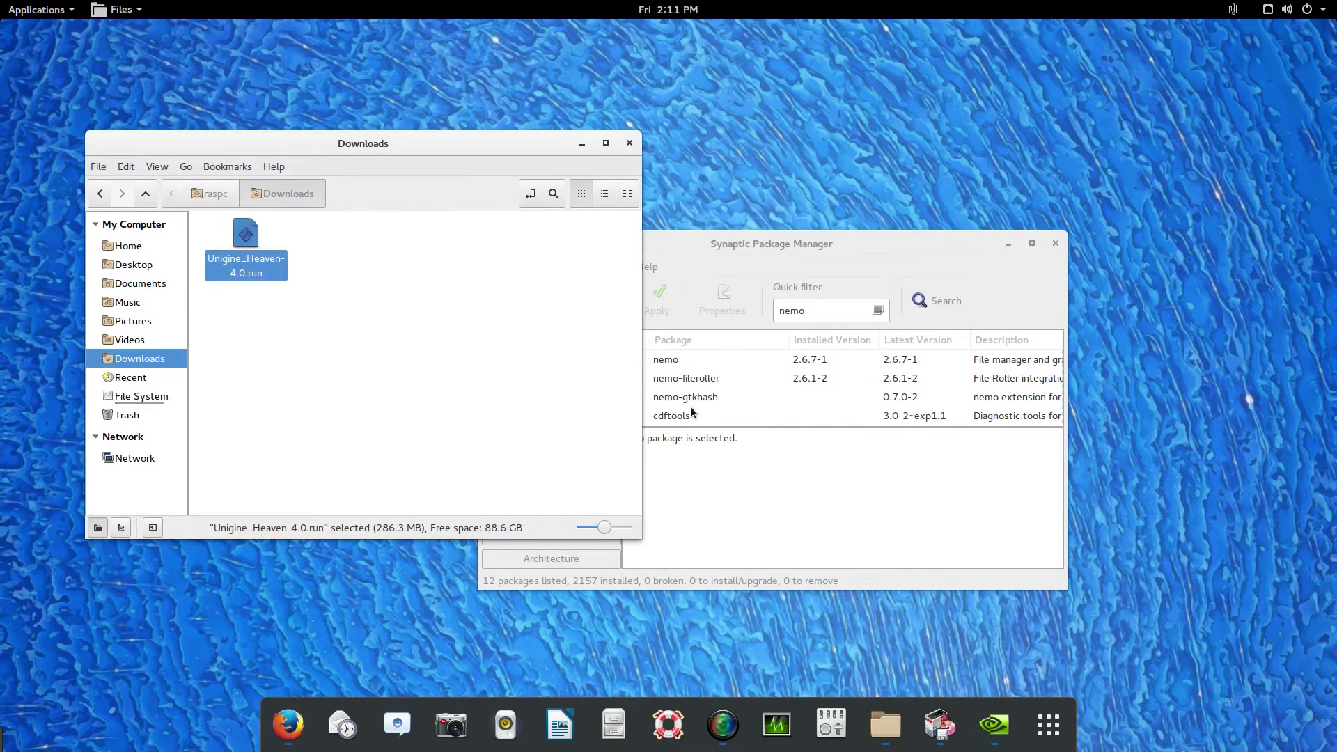
Run Unigine_Heaven-4.0.run in a terminal, then open the extracted Unigine_Heaven-4.0 folder
double_click(244, 237)
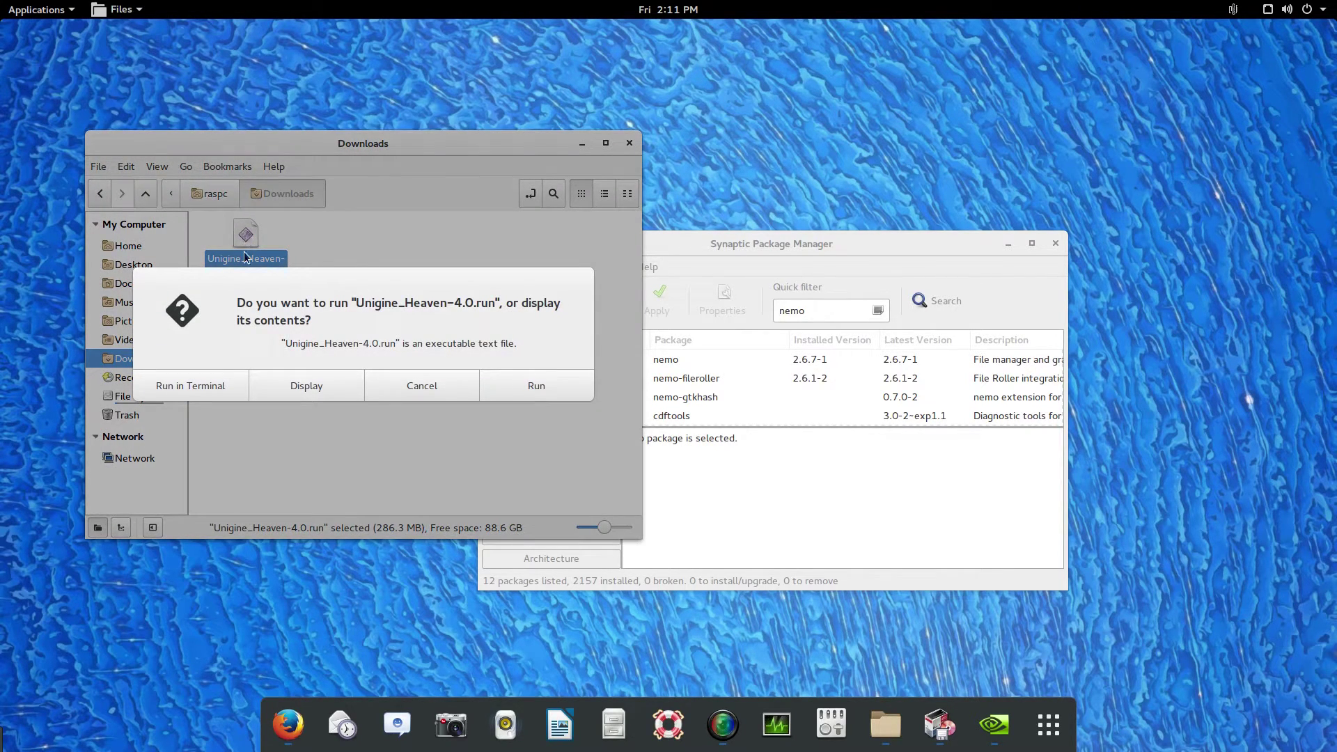
click(217, 382)
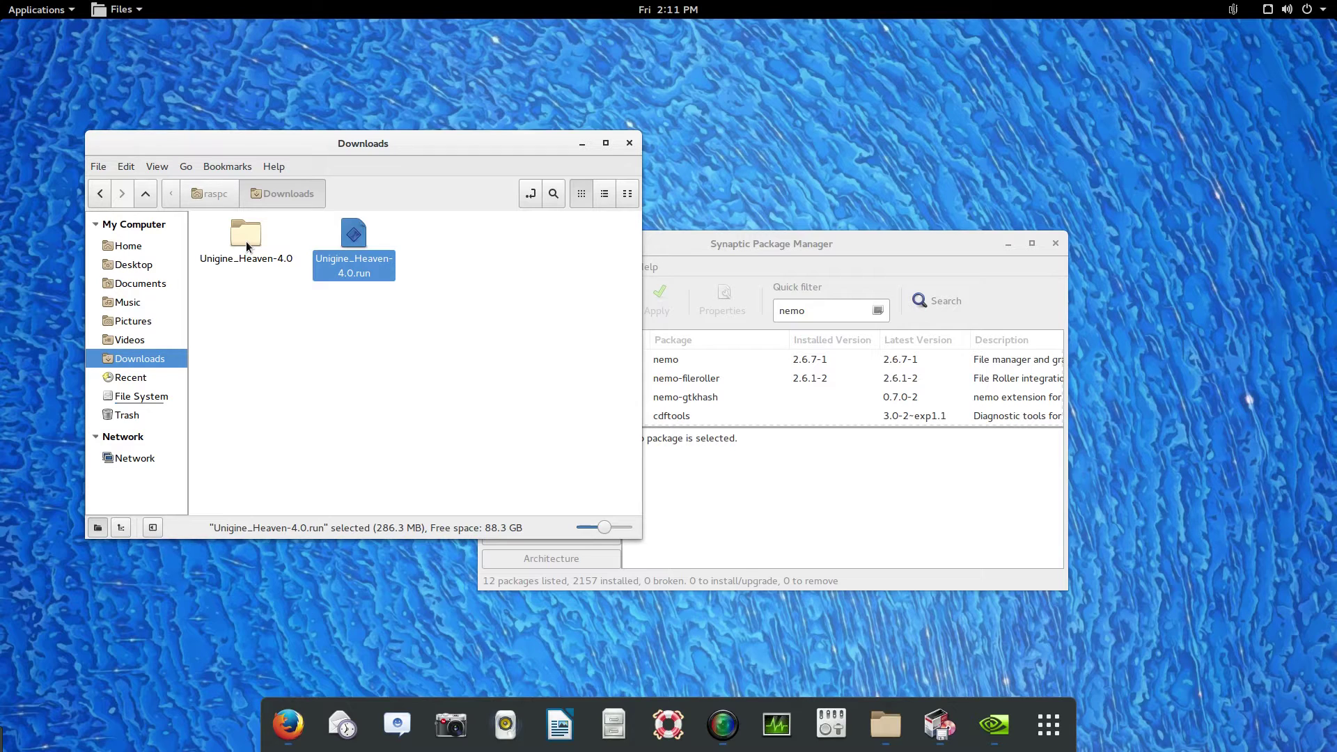
click(245, 241)
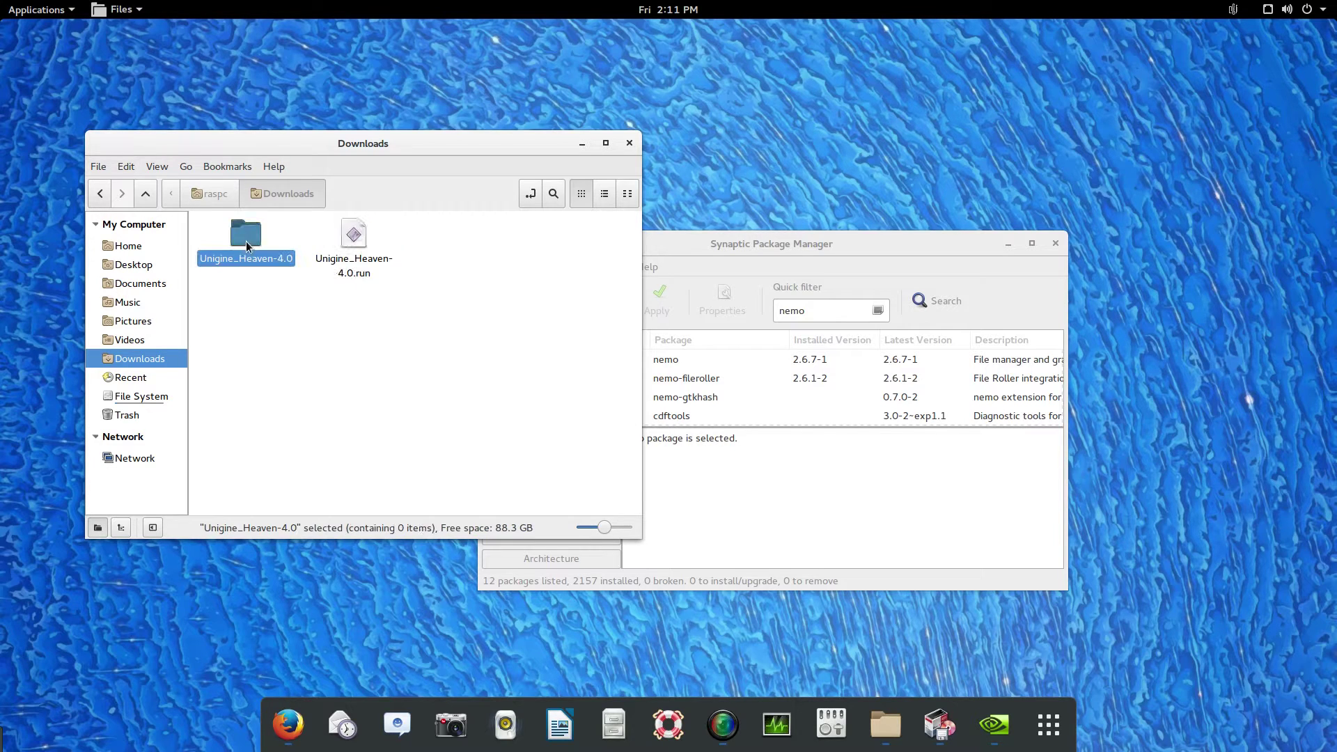
double_click(246, 241)
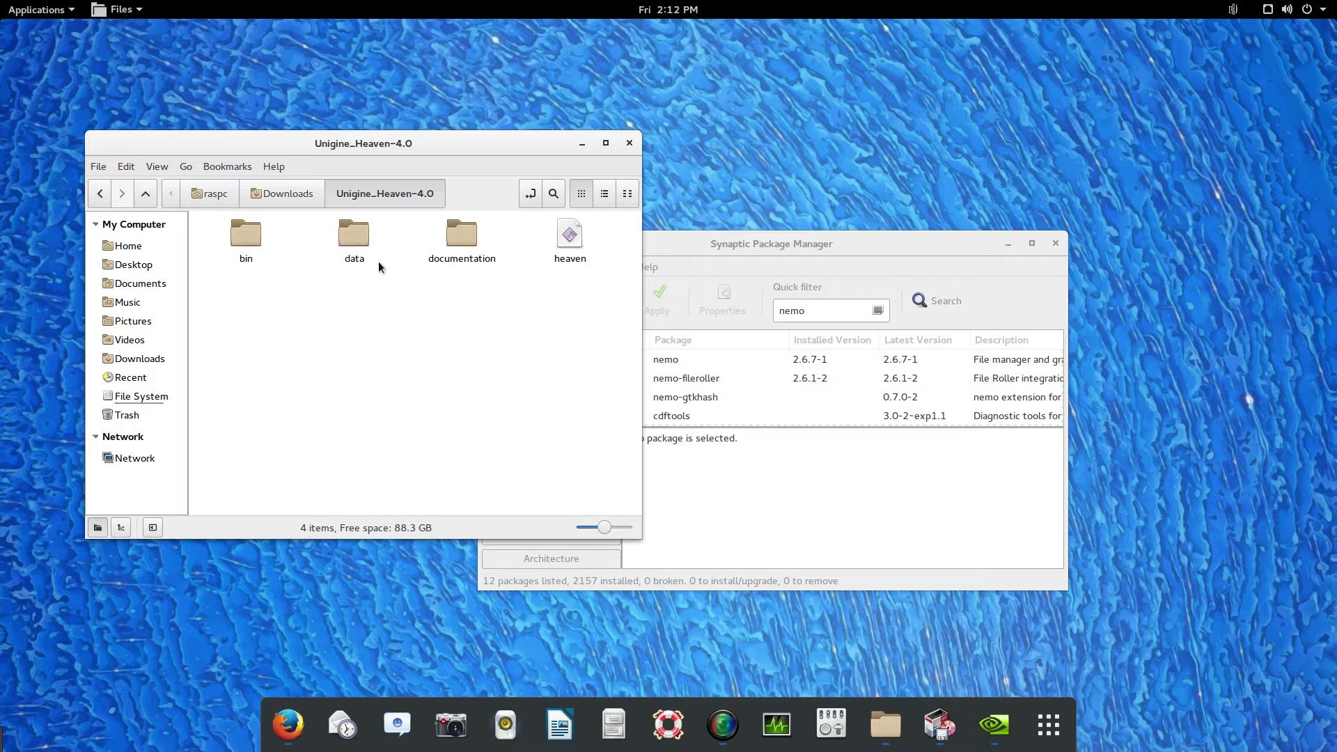
Run the heaven script and press RUN in the Heaven launcher to start the benchmark
double_click(568, 240)
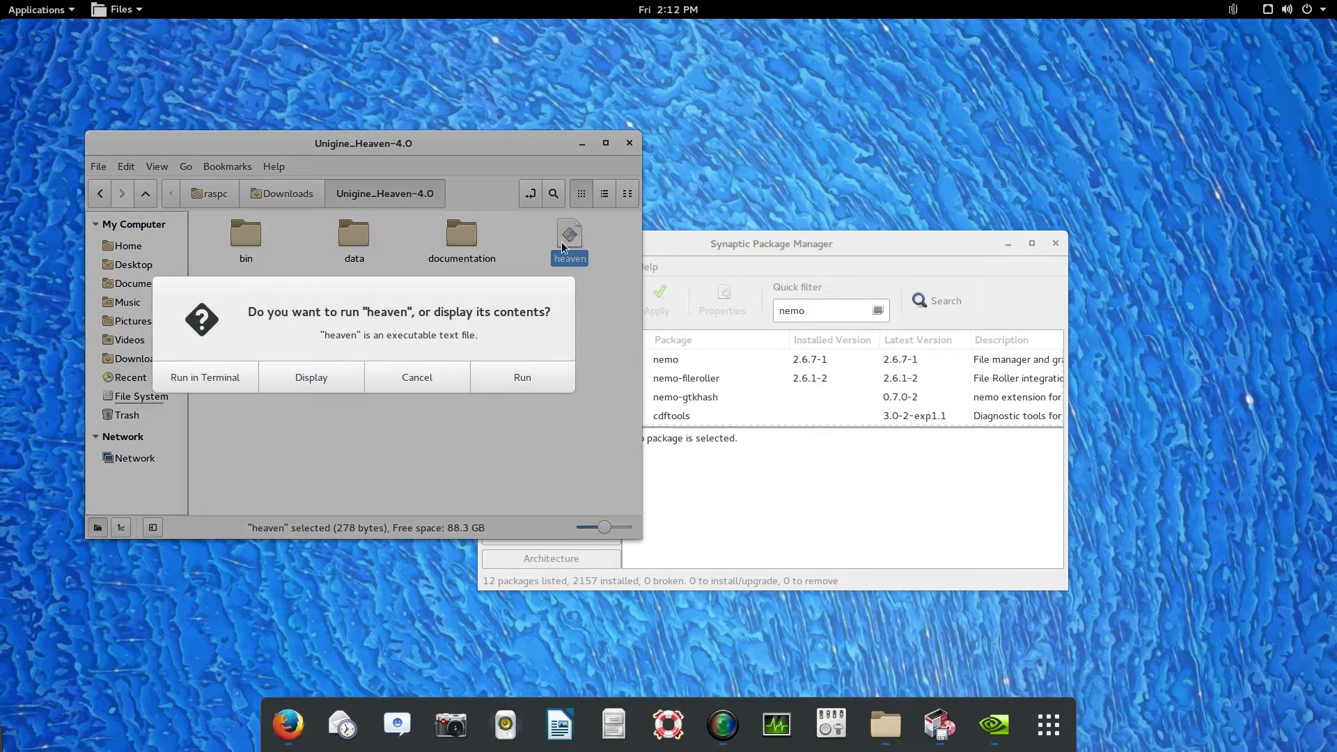
click(541, 377)
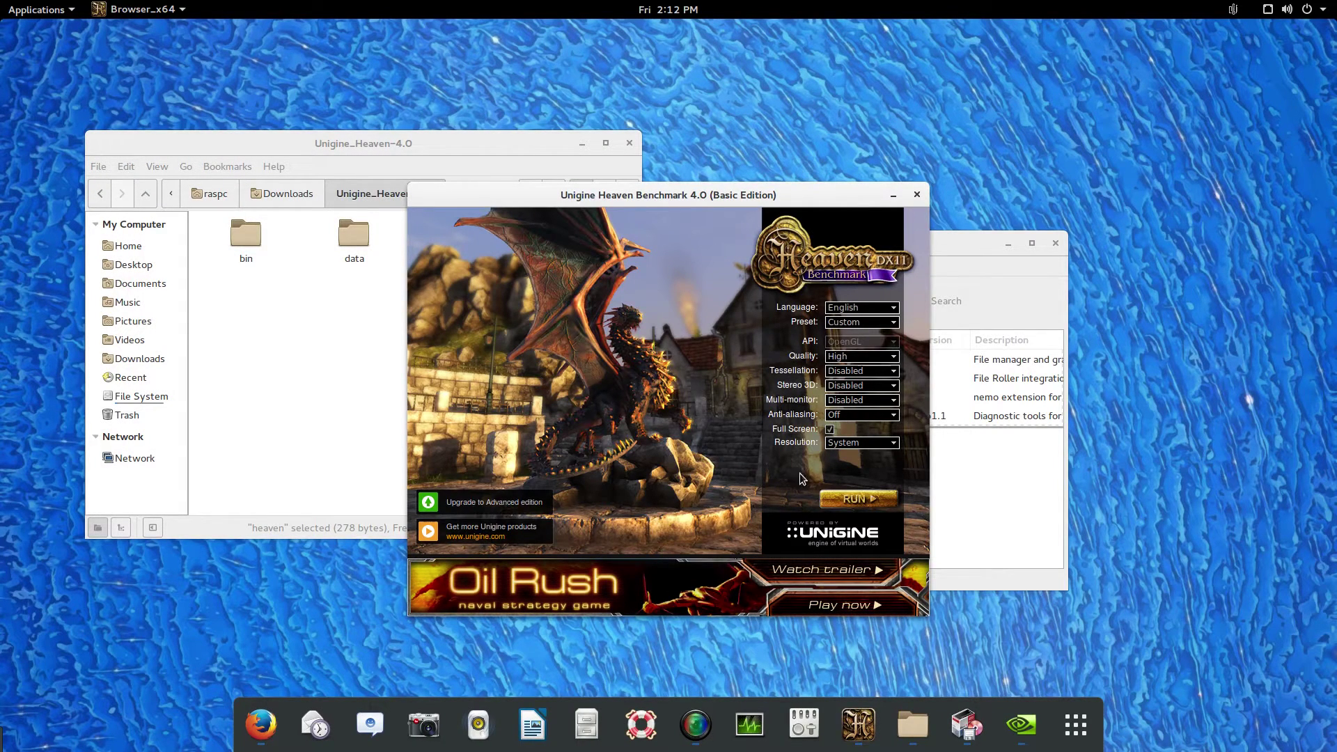
click(837, 506)
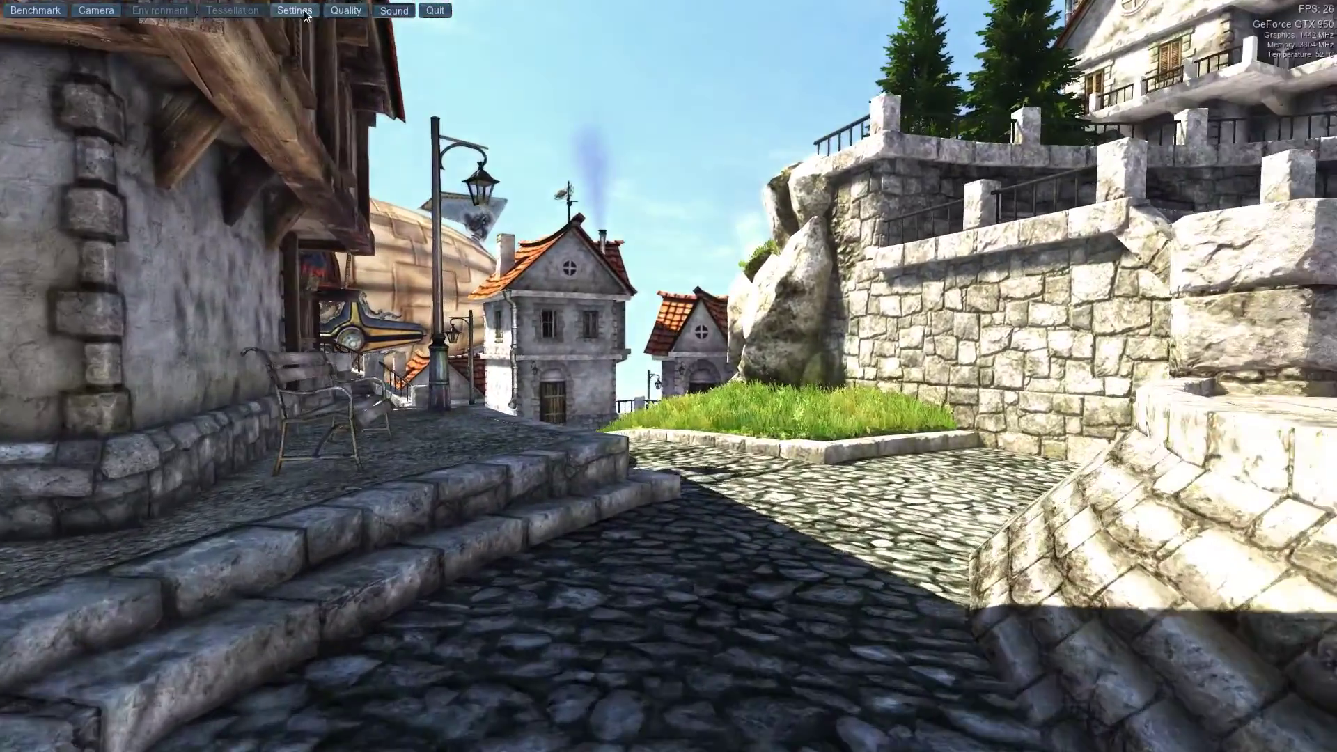
In Heaven Settings, untick Full Screen and set the resolution to 1280x720
click(315, 11)
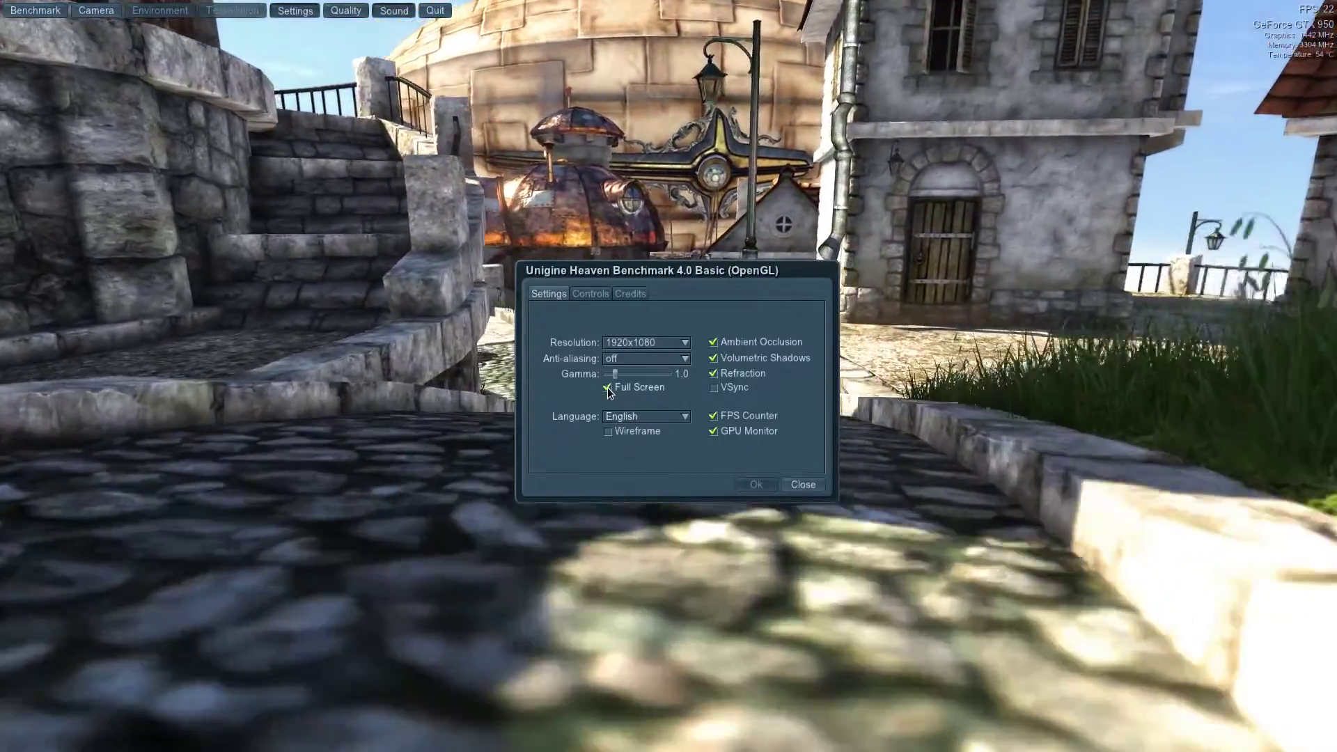
click(607, 388)
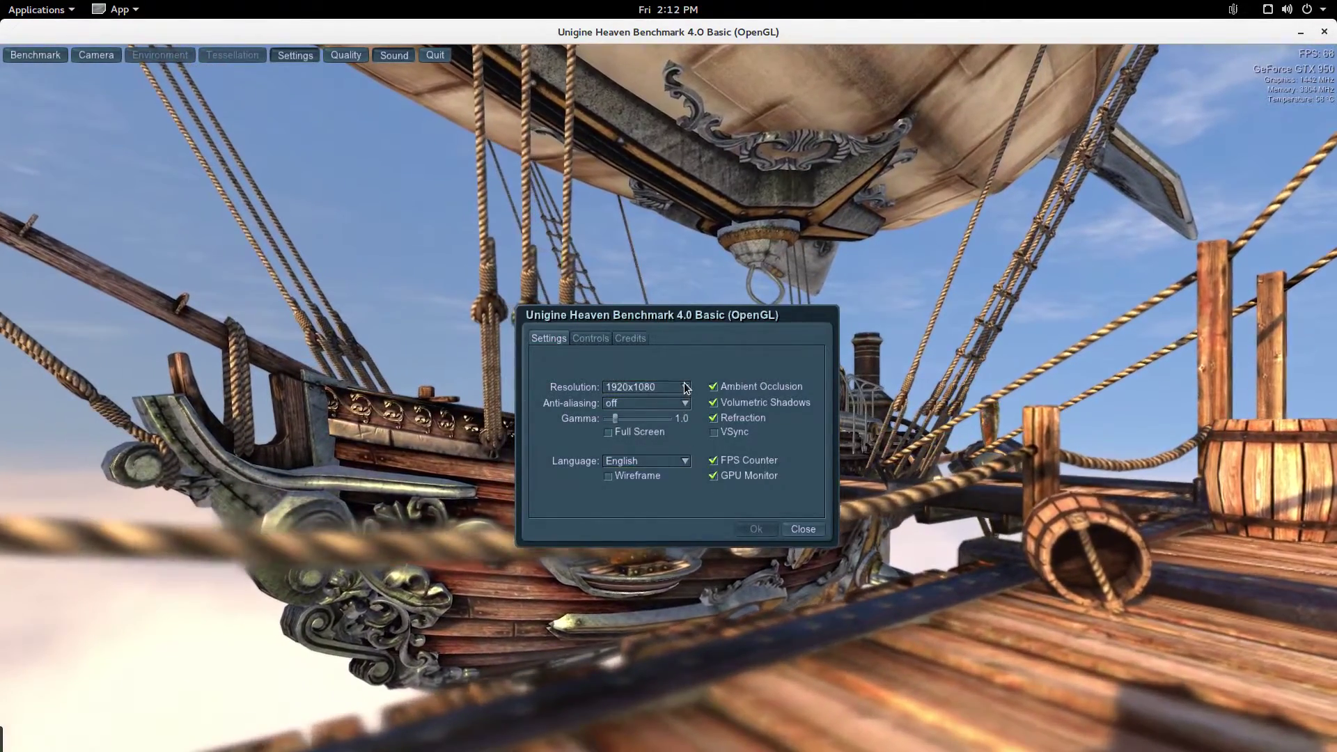
click(686, 388)
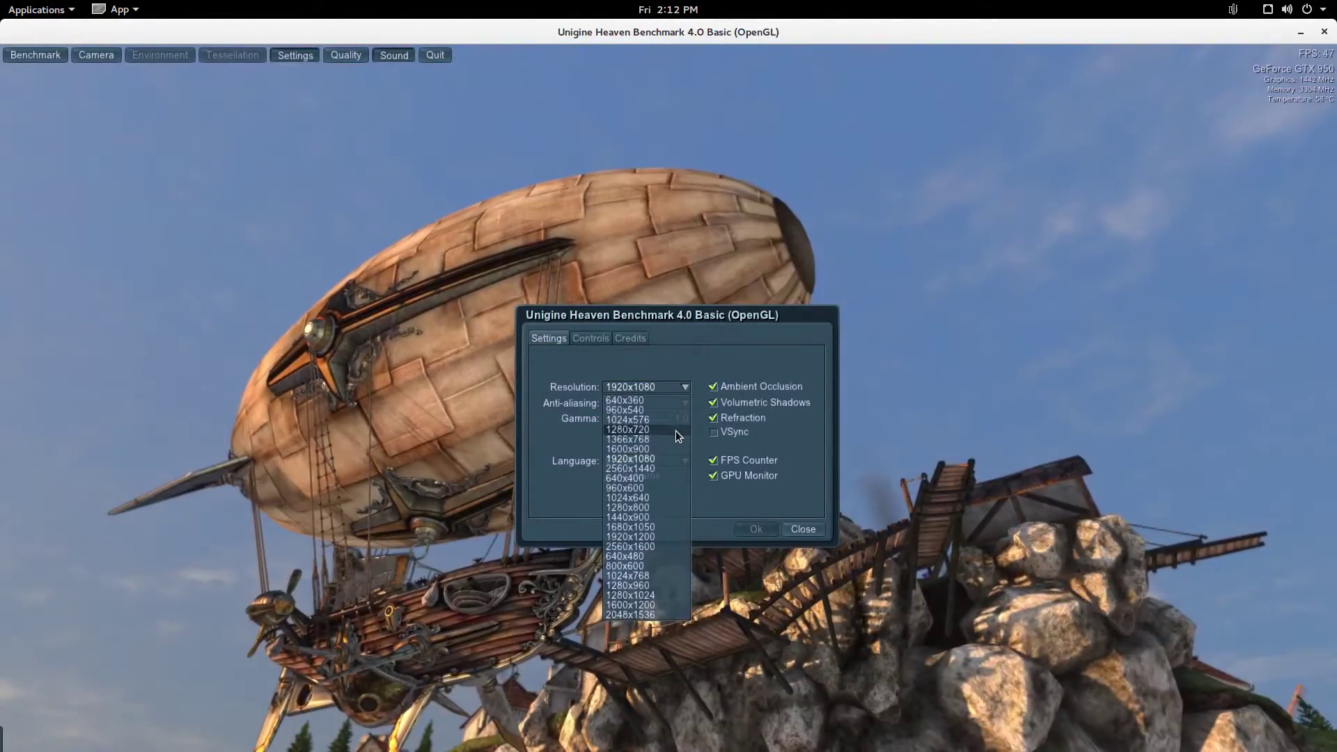
click(675, 429)
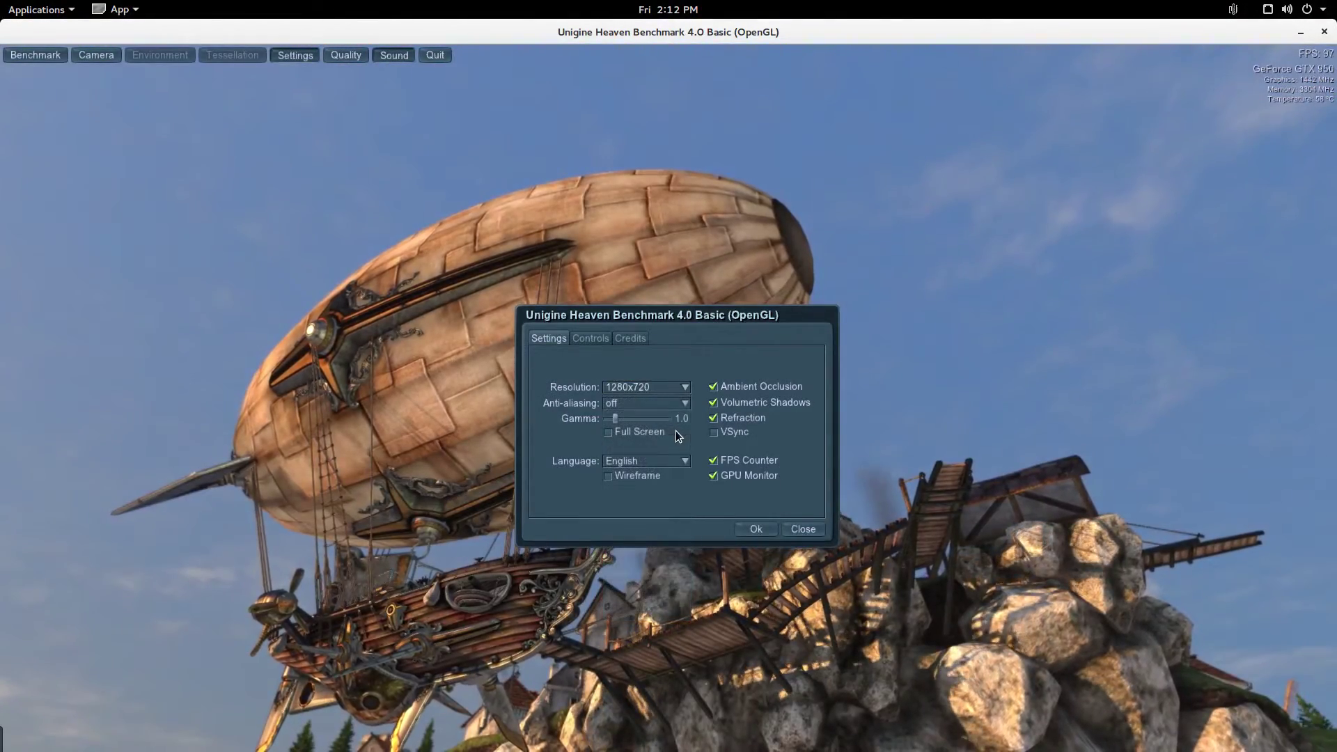
click(758, 529)
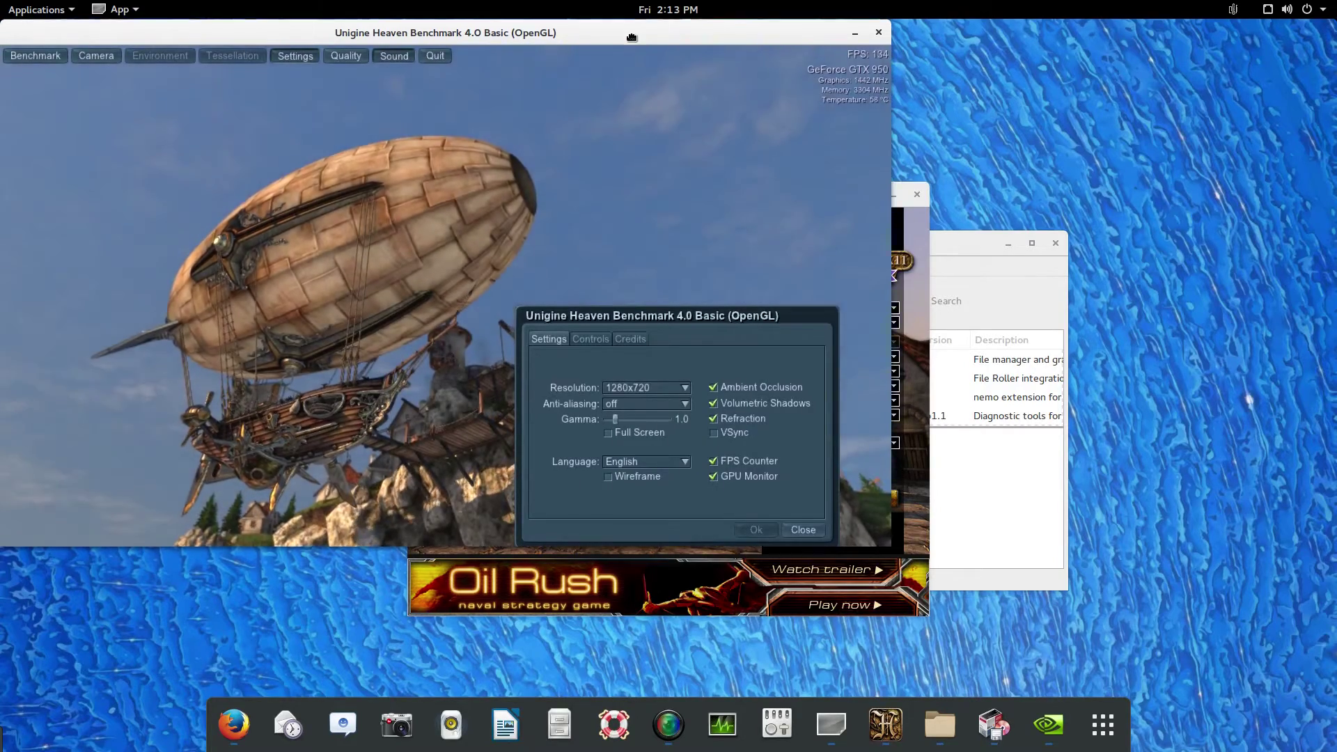
Centre the benchmark window and dock System Monitor at the left edge of the screen
drag(633, 37, 1028, 118)
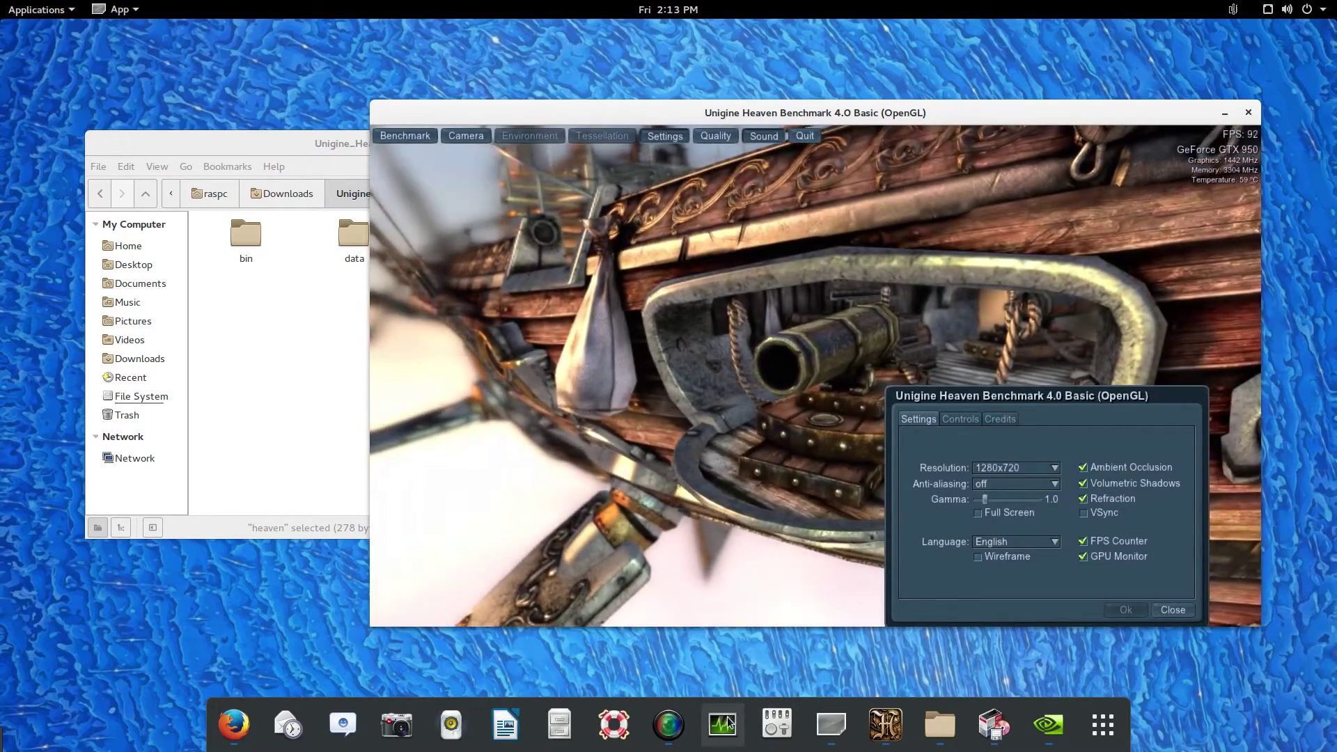
click(724, 724)
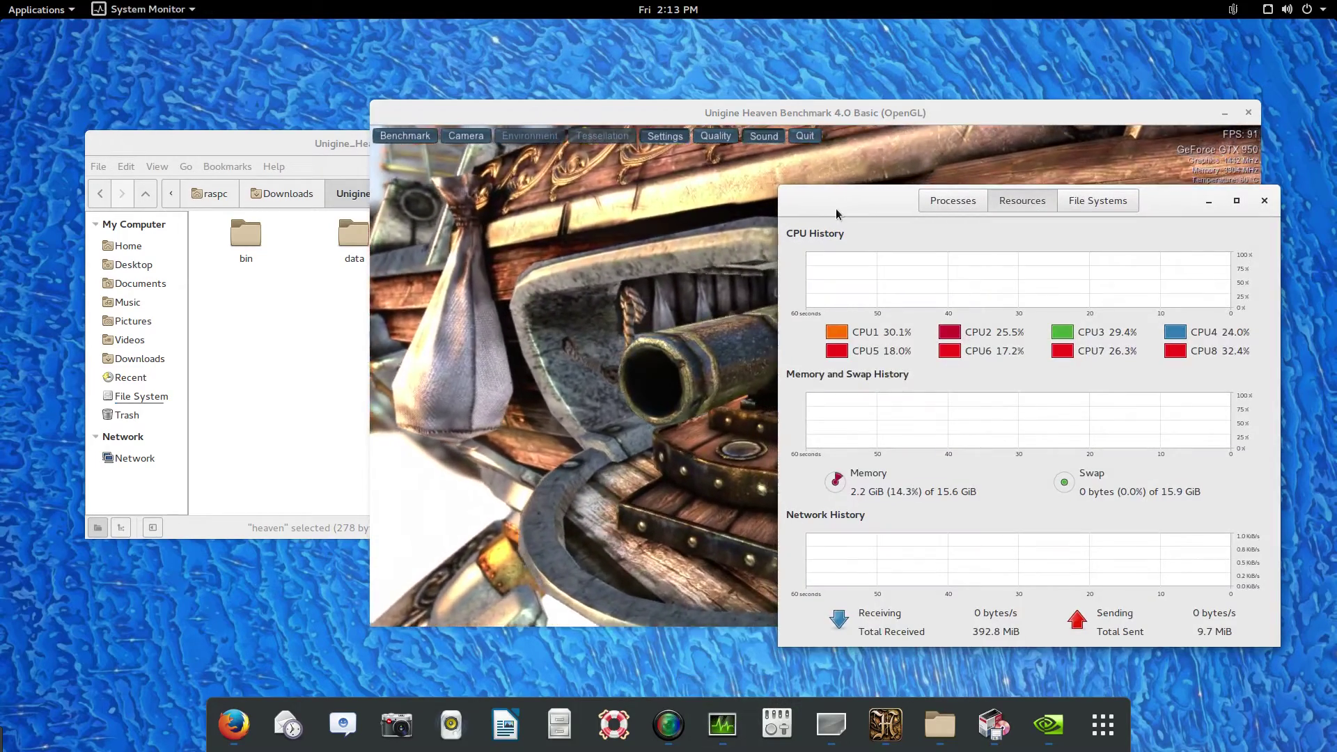
drag(837, 214, 48, 208)
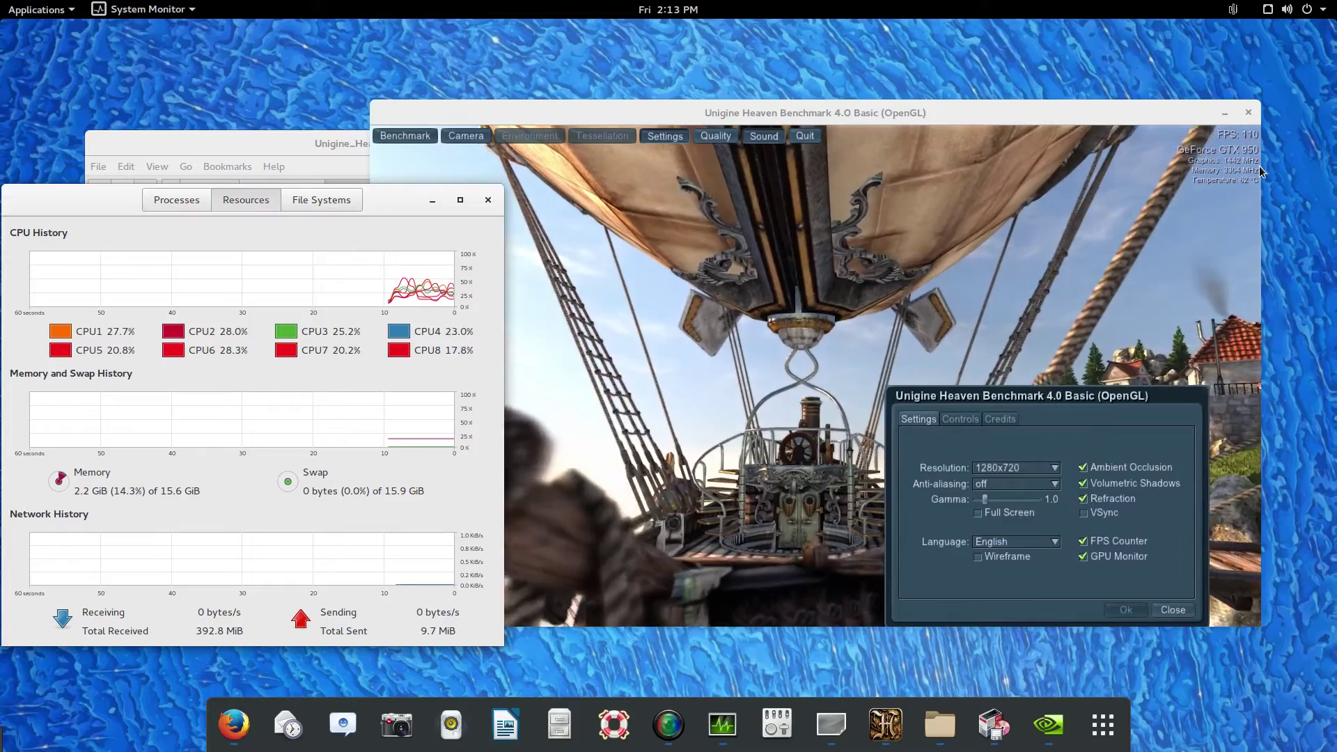
Set Freon's video card temperature utility to NVIDIA, then check the GTX 950 reading
click(1233, 11)
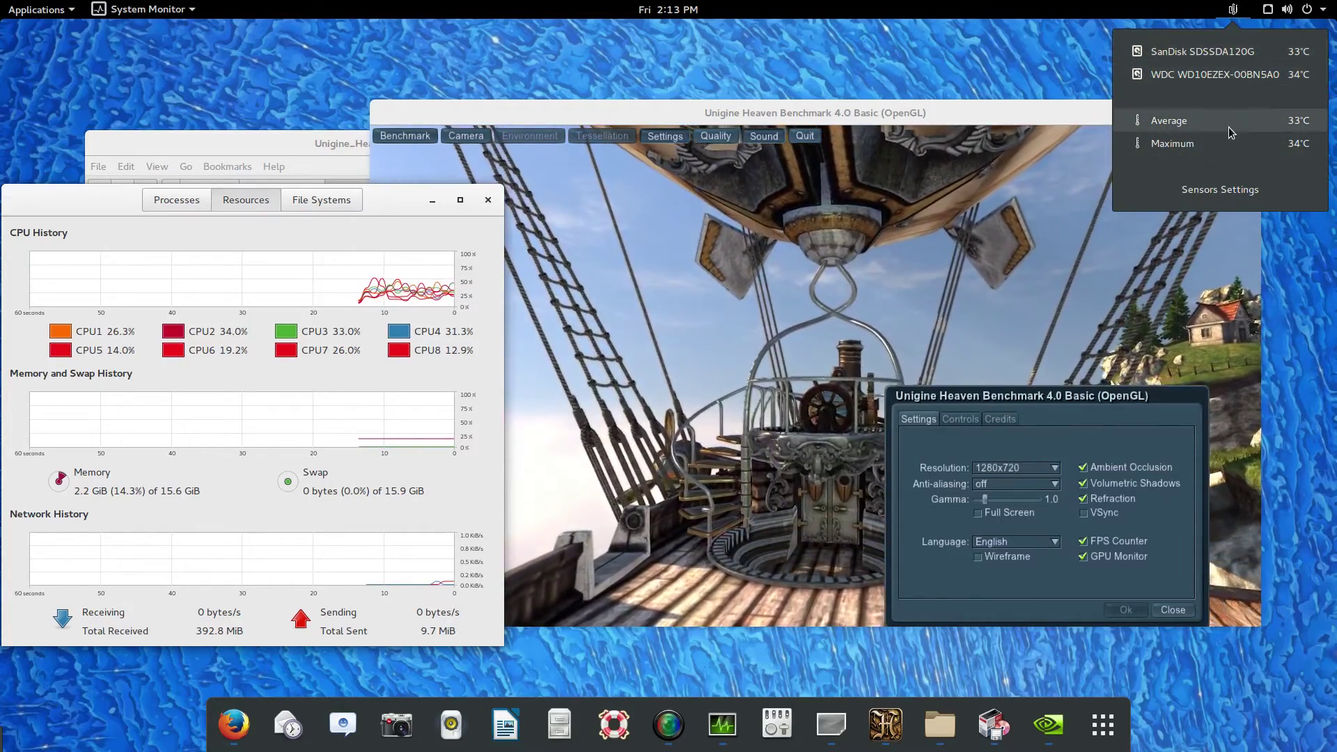
click(1221, 189)
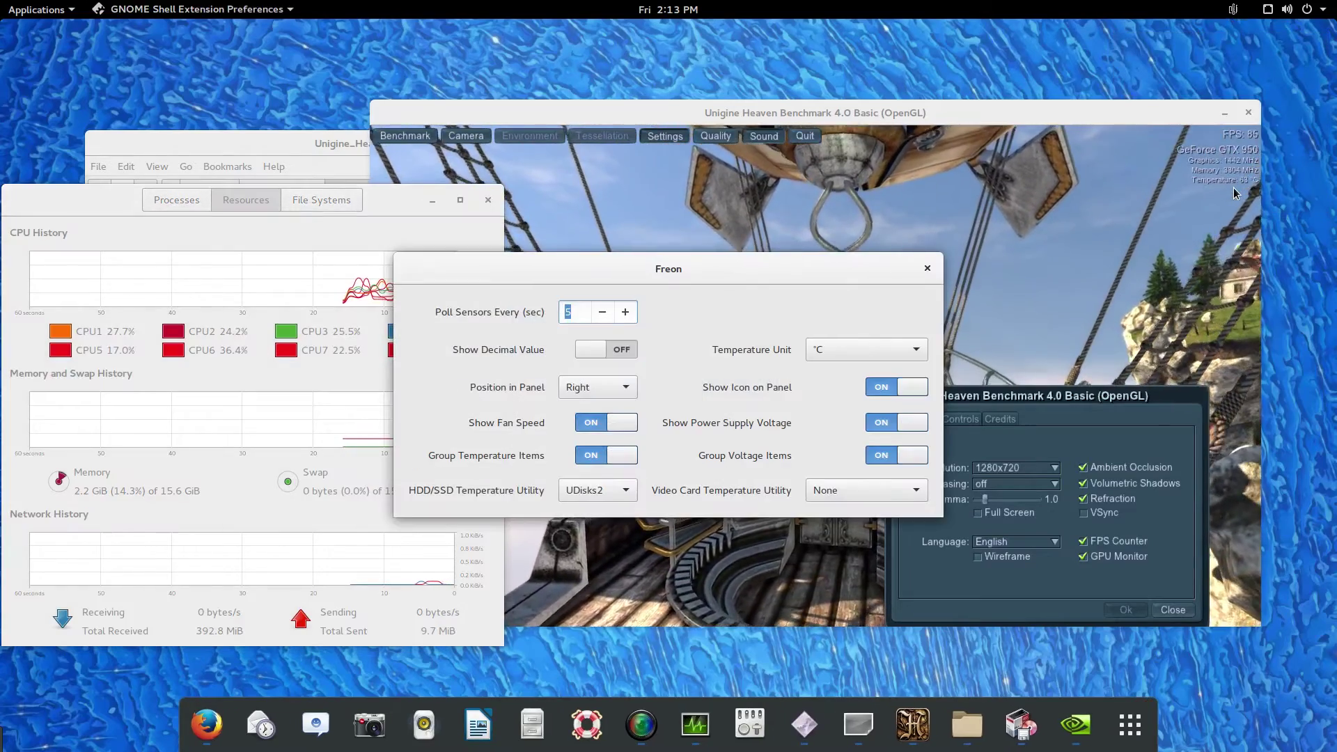
click(886, 494)
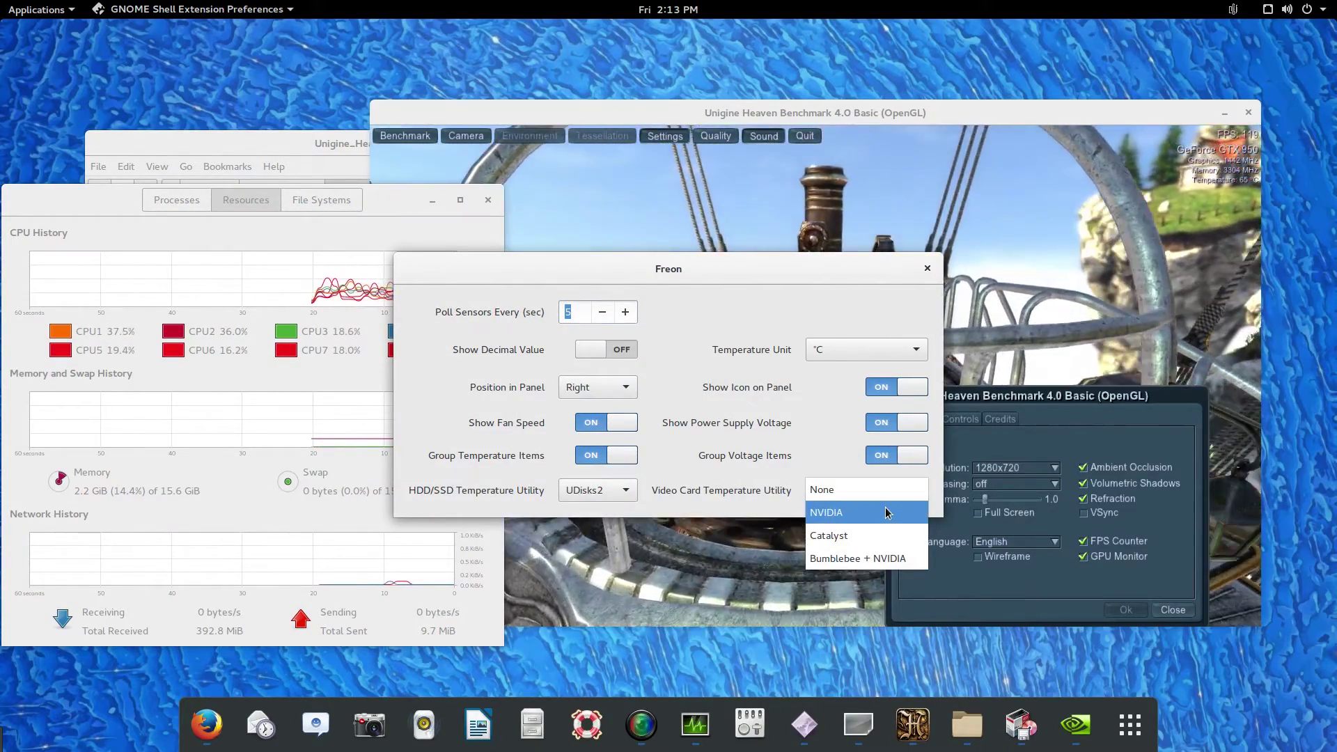
click(886, 513)
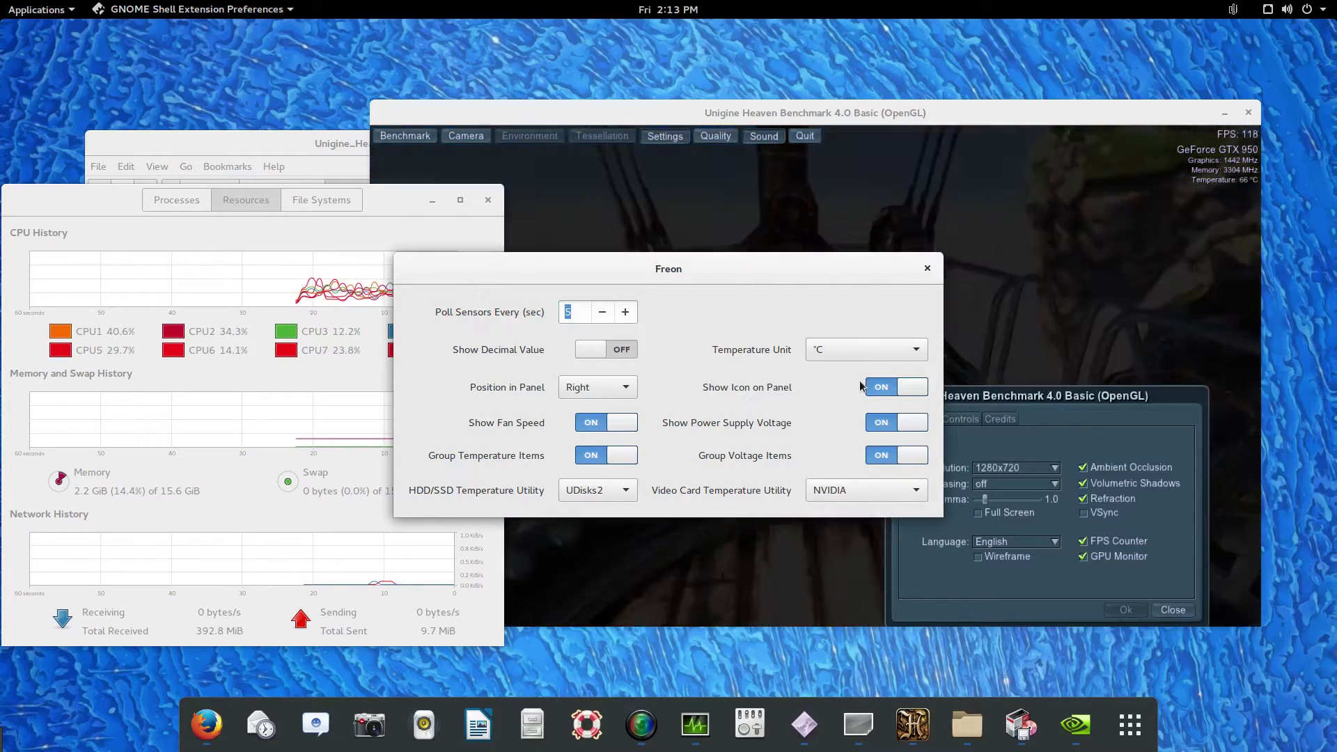
click(925, 271)
click(1233, 10)
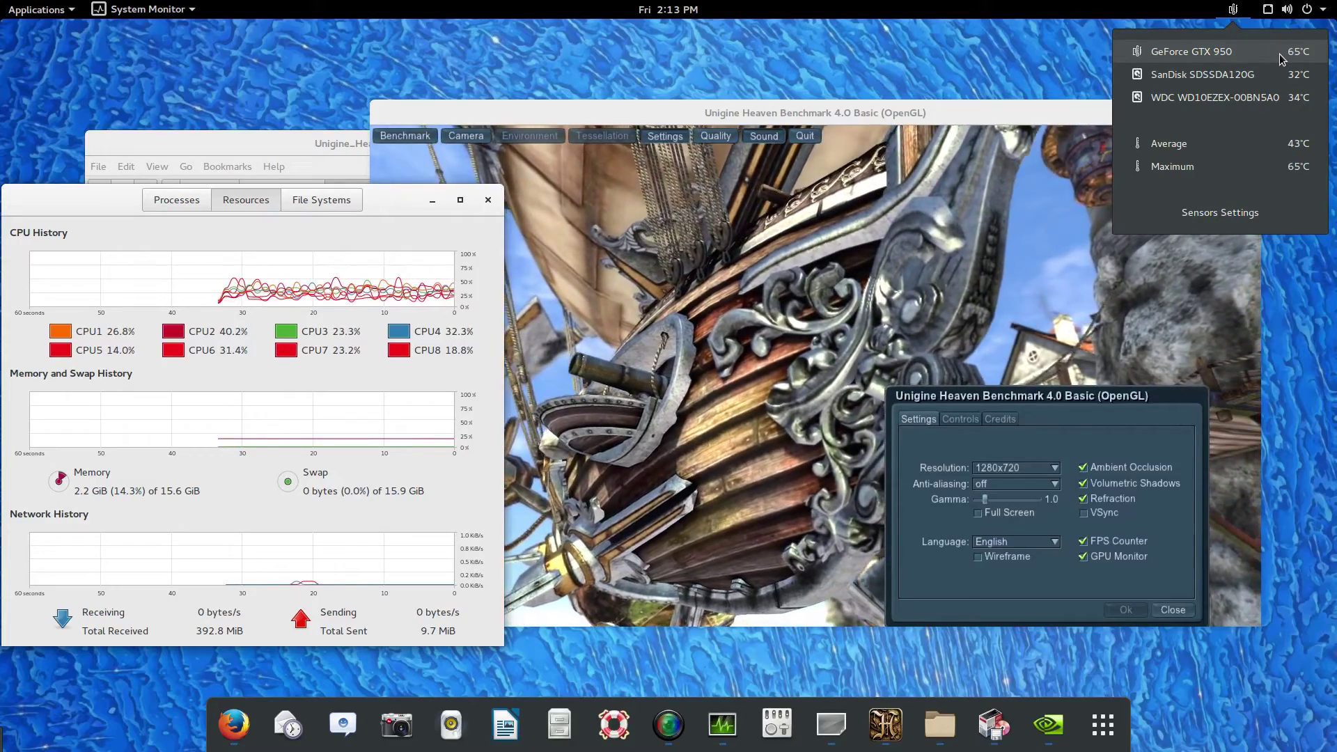
click(1079, 52)
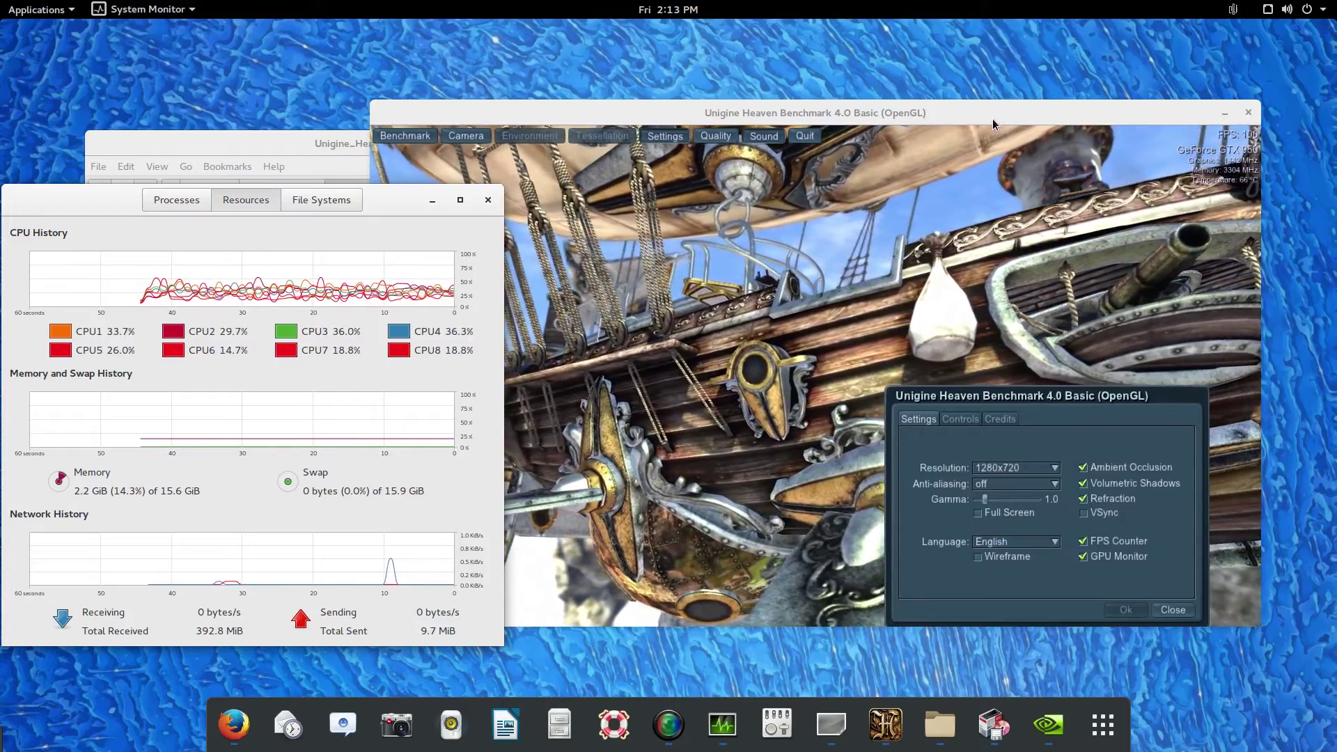
Raise the Heaven window and close its Settings dialog so the village scene keeps rendering
click(993, 120)
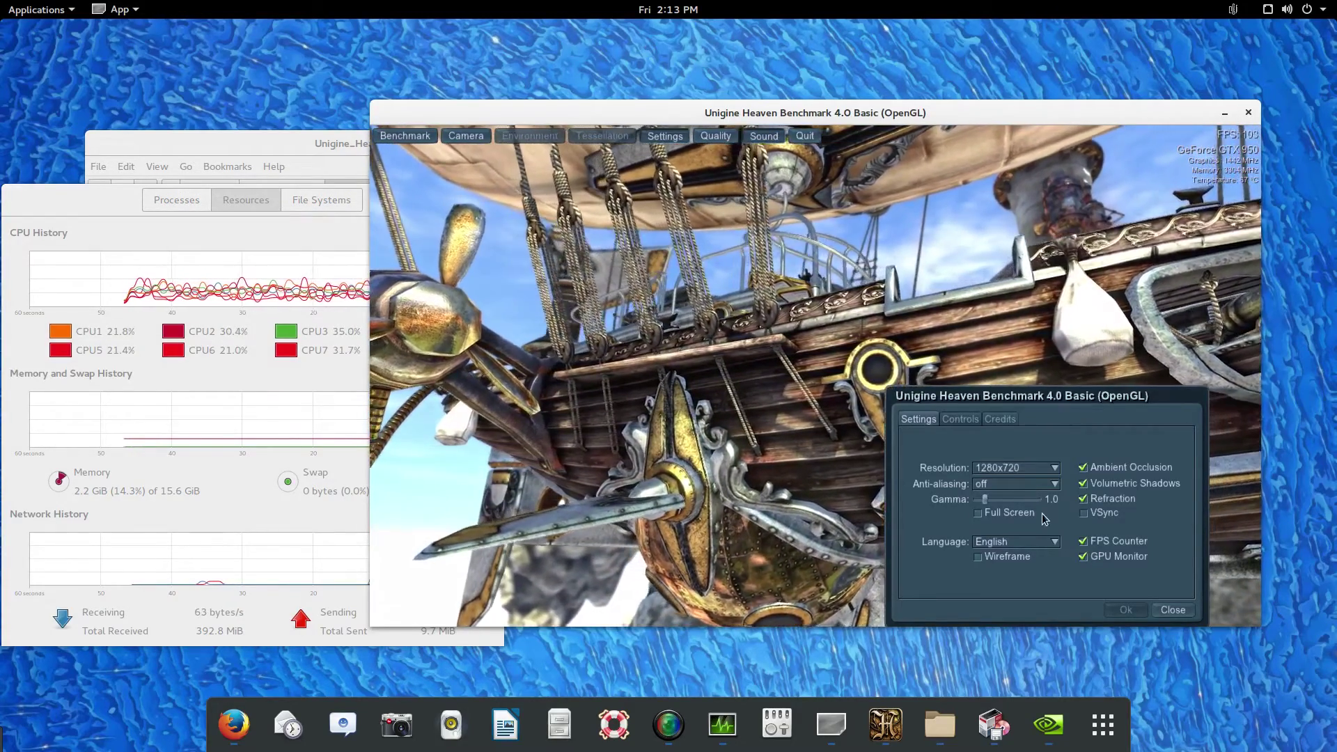
click(1172, 610)
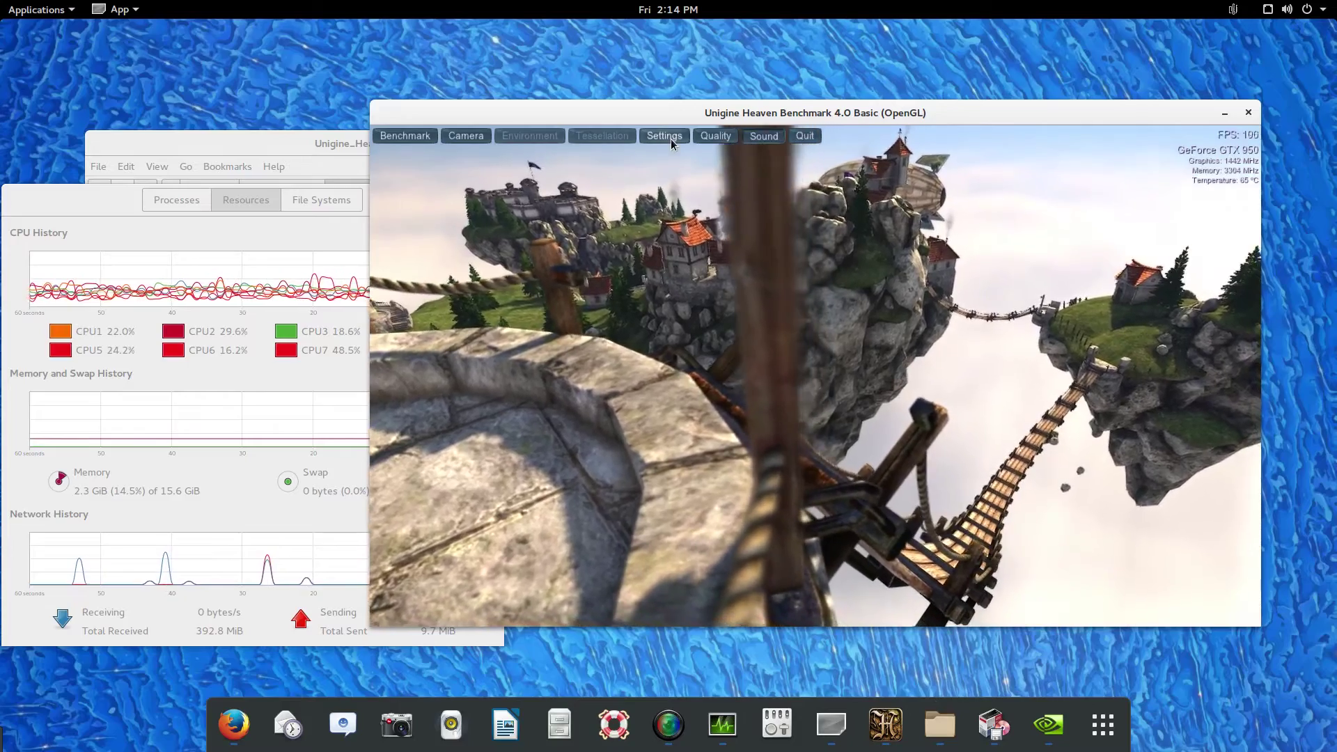
Switch anti-aliasing from off to 2x, then drag the restarted benchmark window toward the screen centre
click(670, 138)
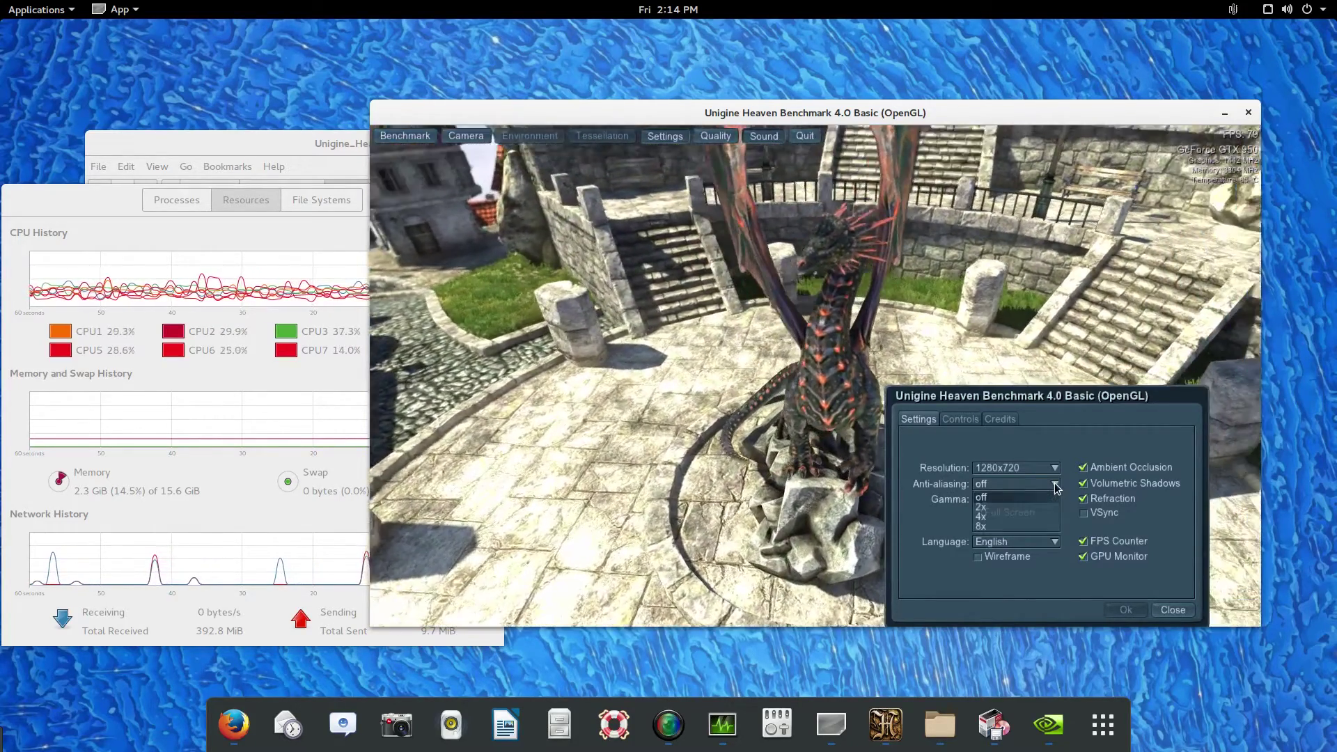
click(1056, 486)
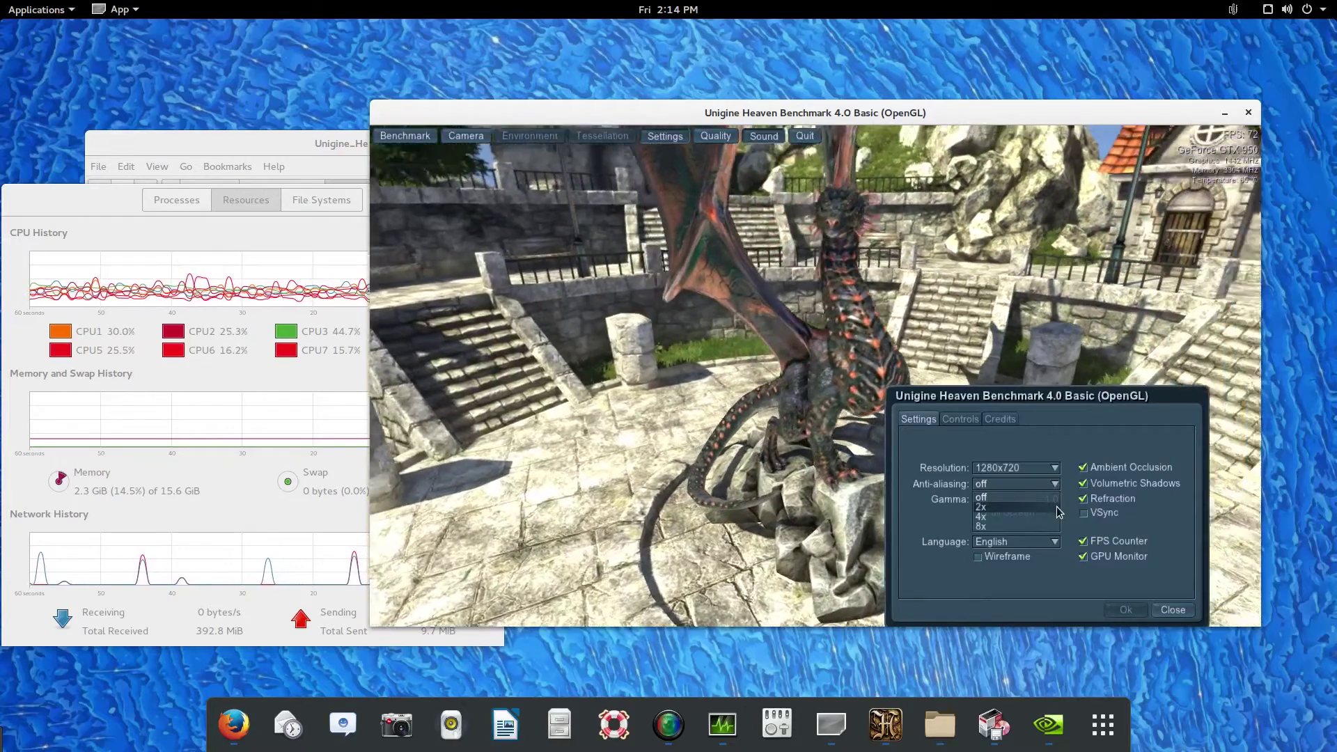
click(1057, 508)
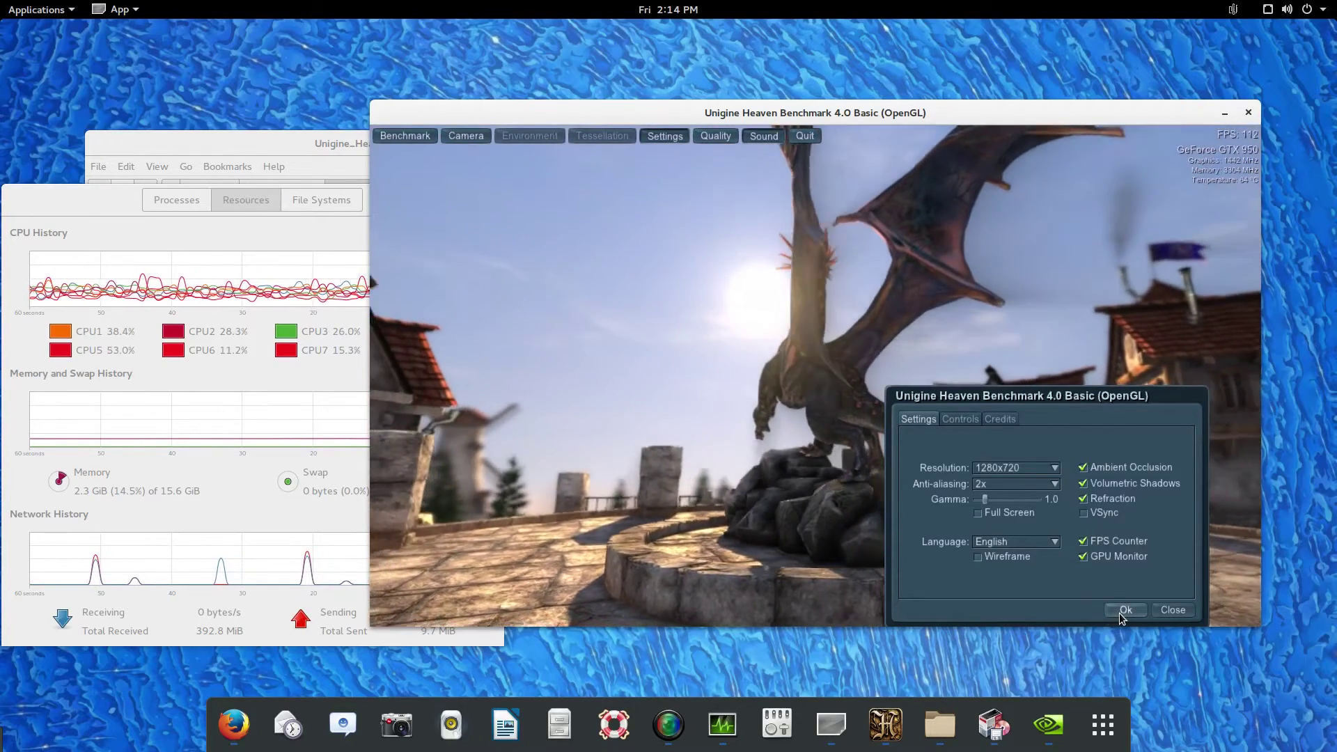
click(1122, 610)
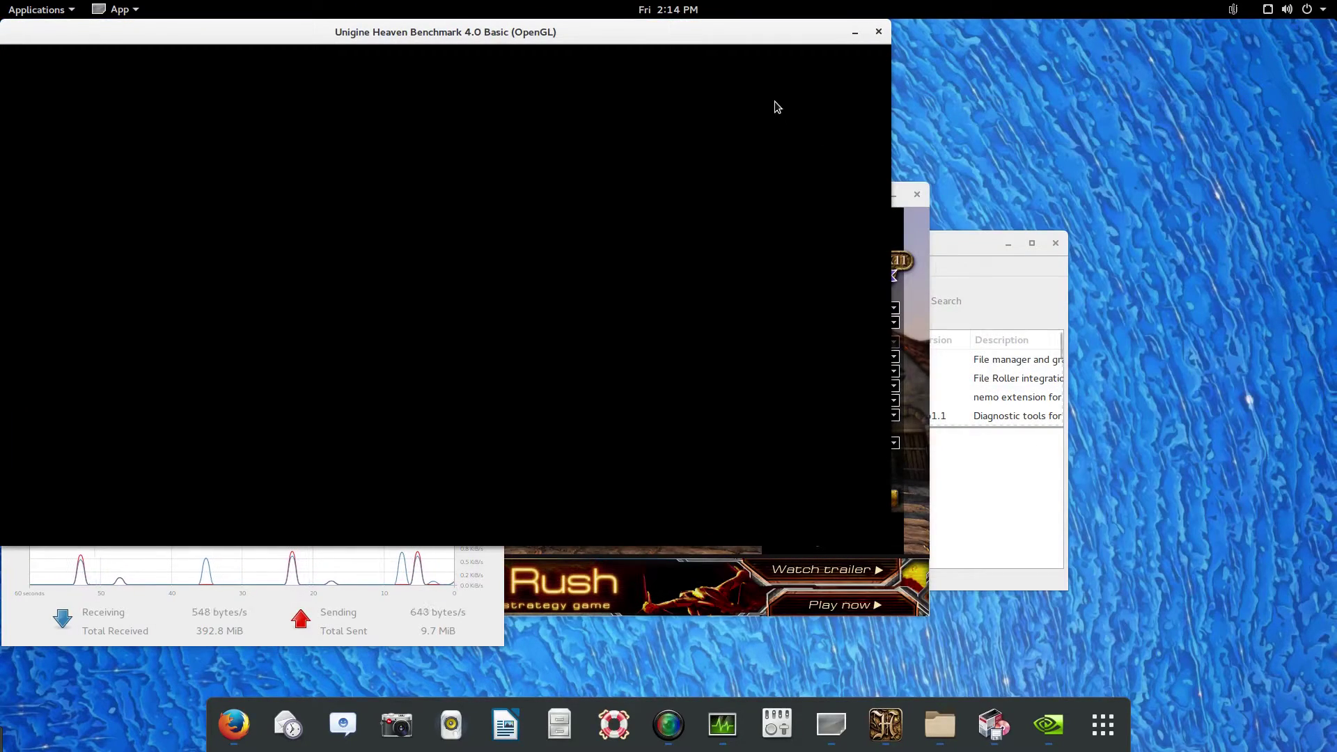
drag(745, 31, 1116, 170)
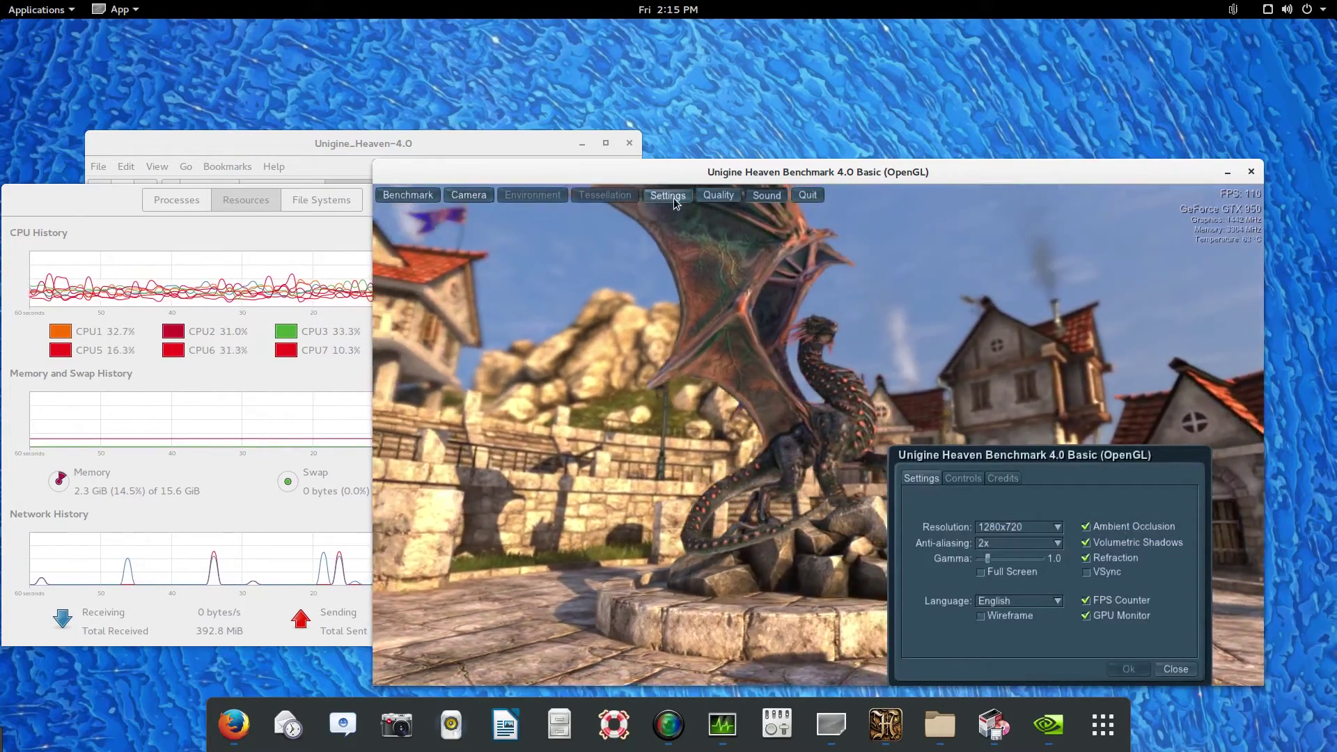
Check the quality levels, close the Settings dialog, and request to quit the benchmark
click(715, 198)
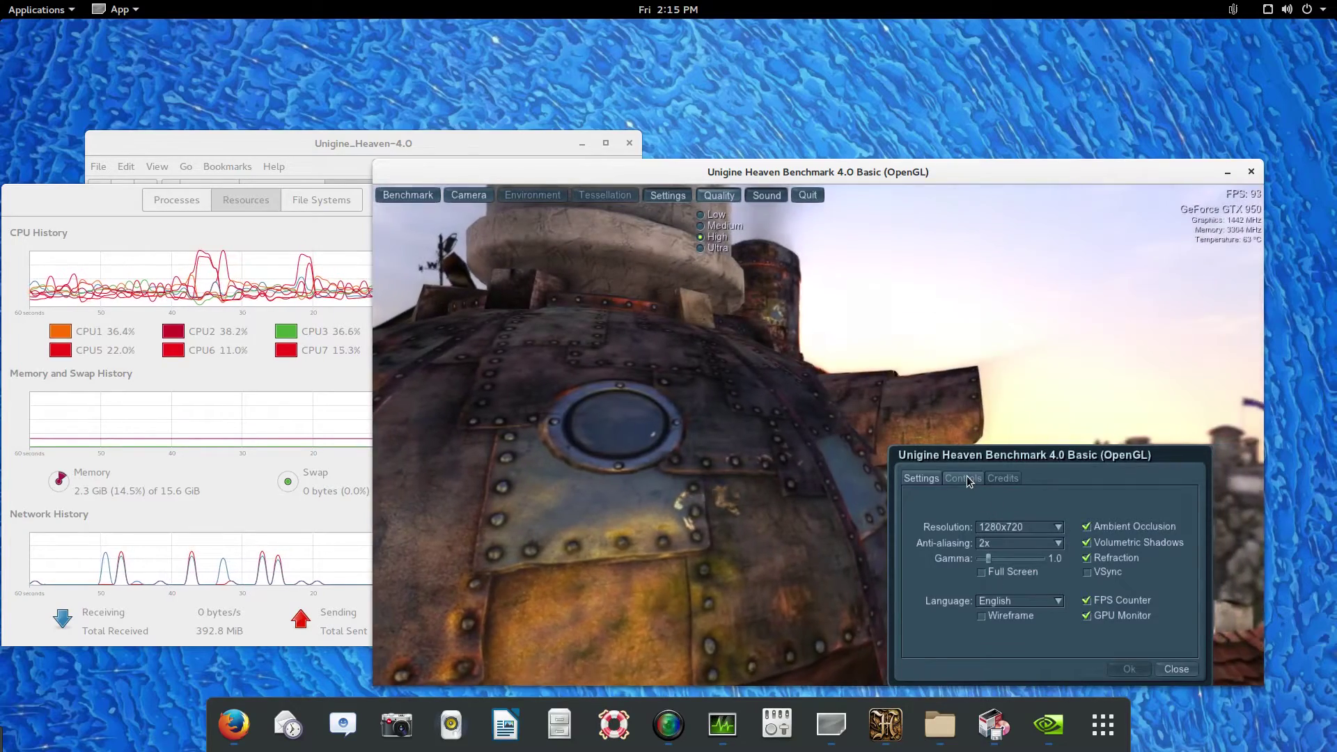
click(1177, 669)
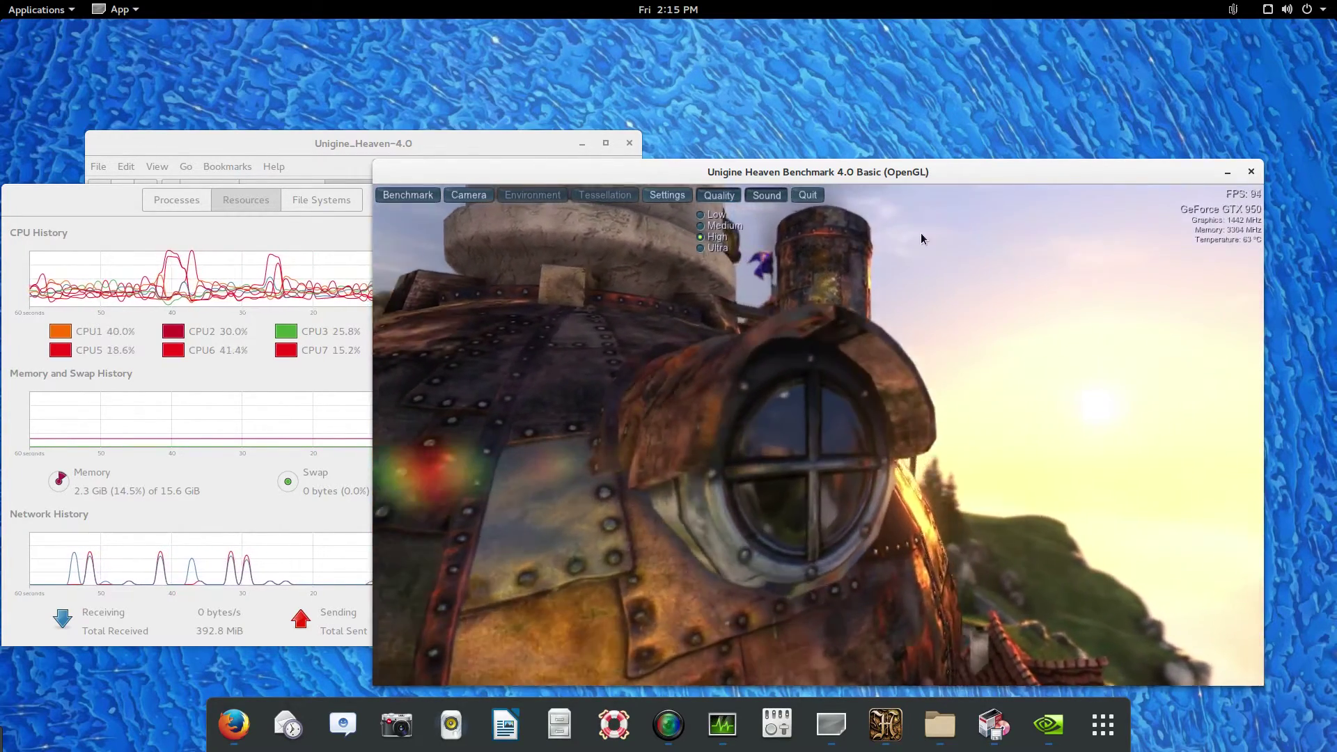
click(809, 195)
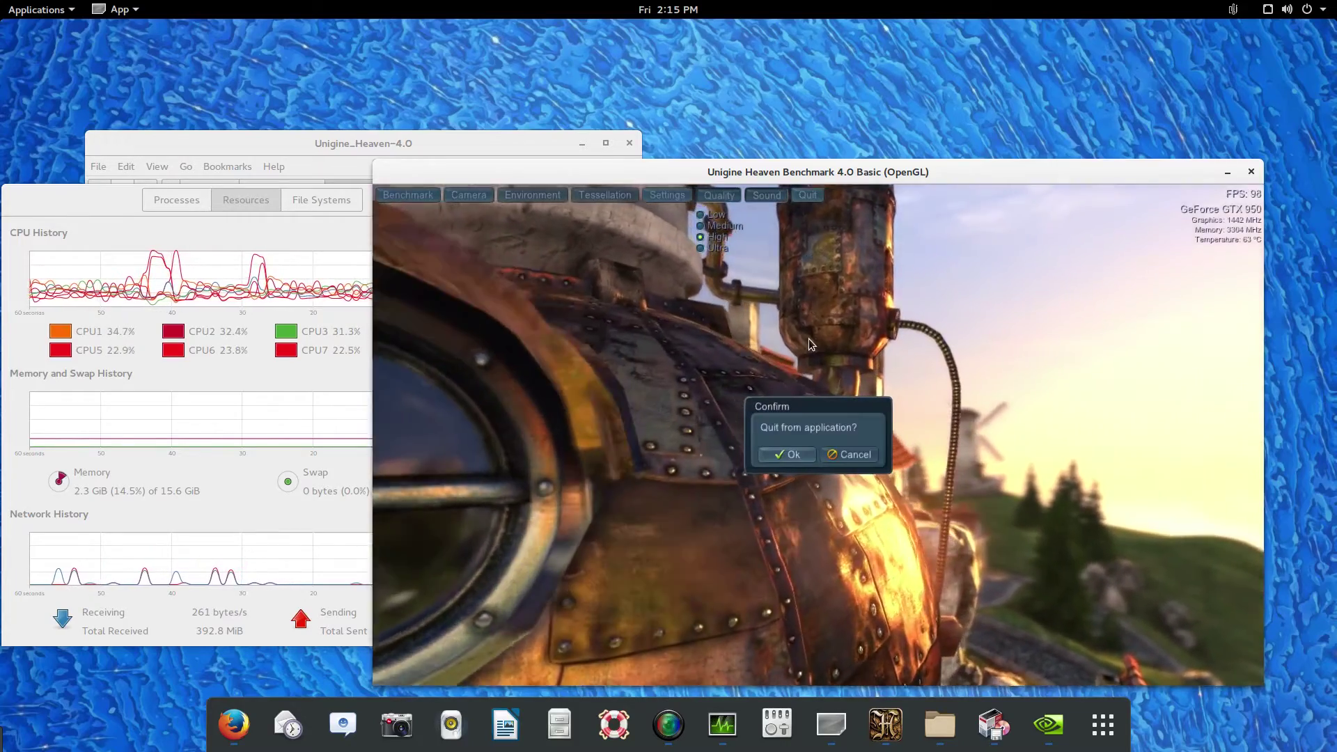
Confirm quitting, choose Normal tessellation in the launcher, and open the UNIGINE Engine page in Firefox
click(788, 454)
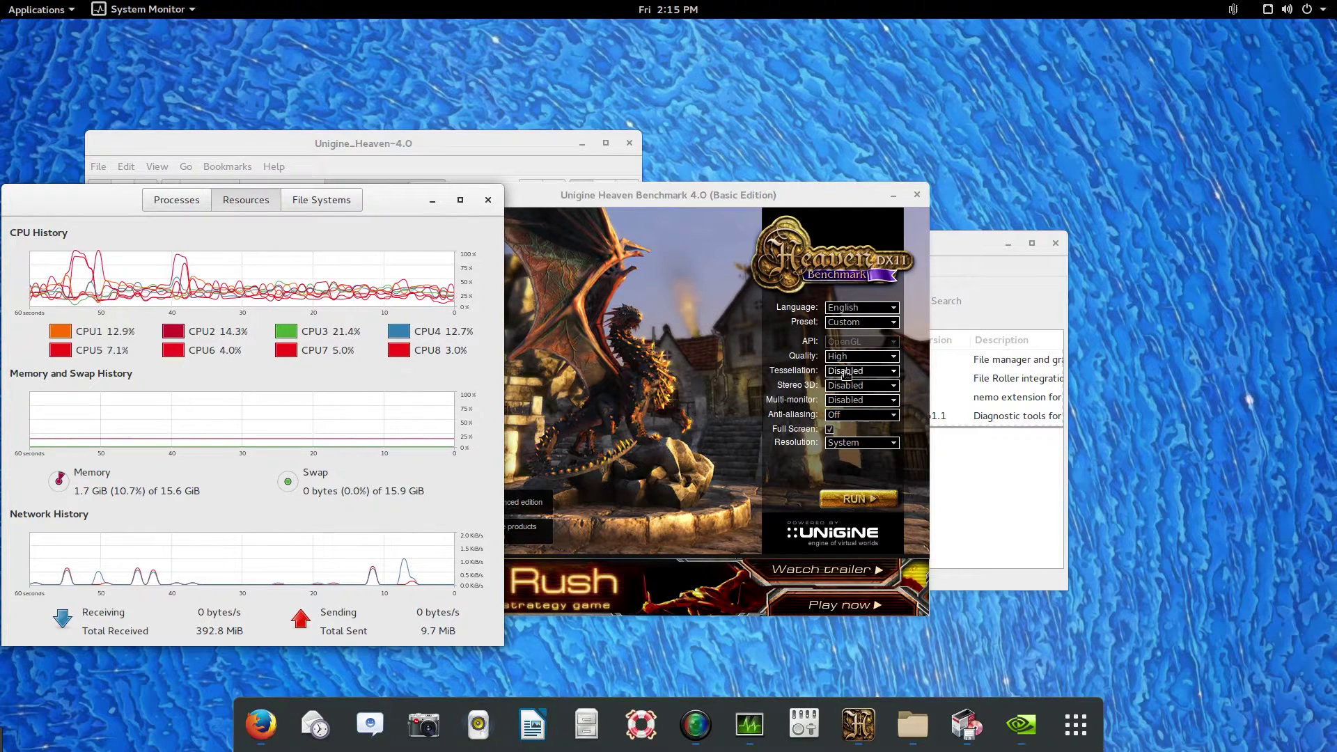
click(879, 374)
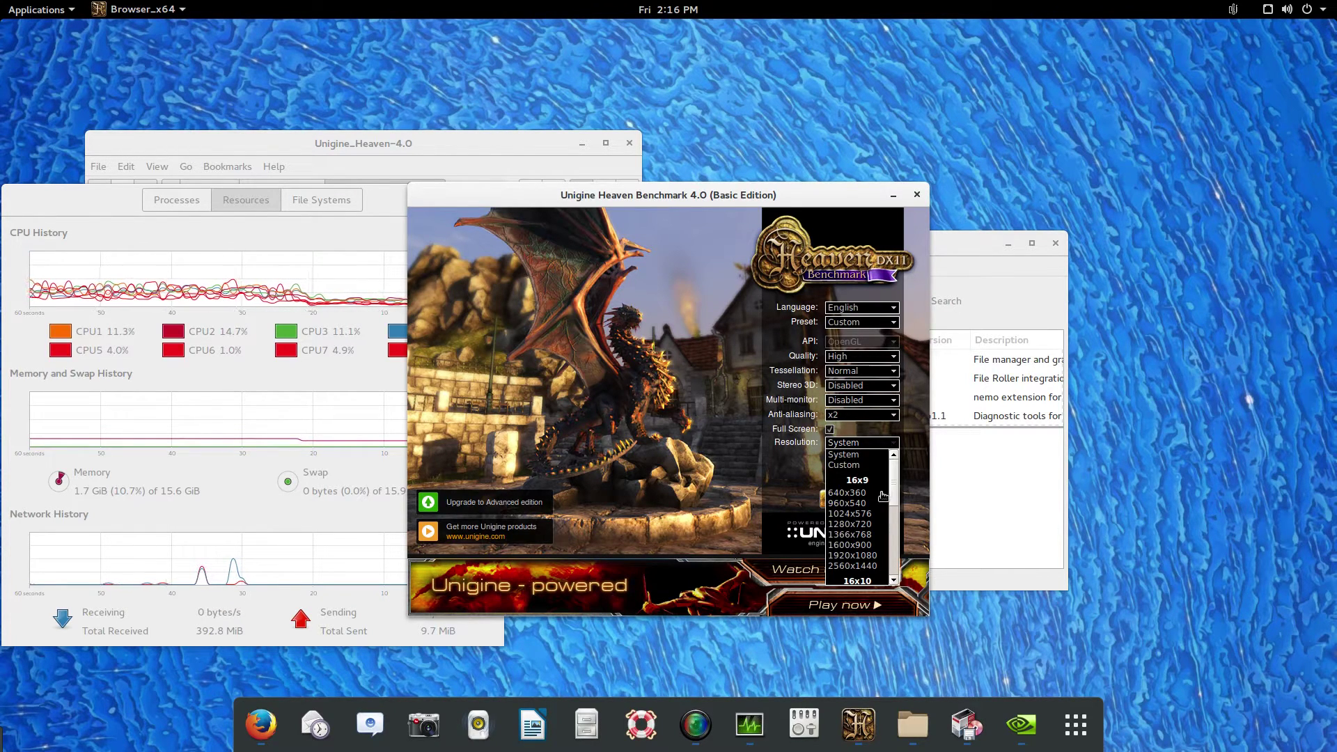
click(870, 536)
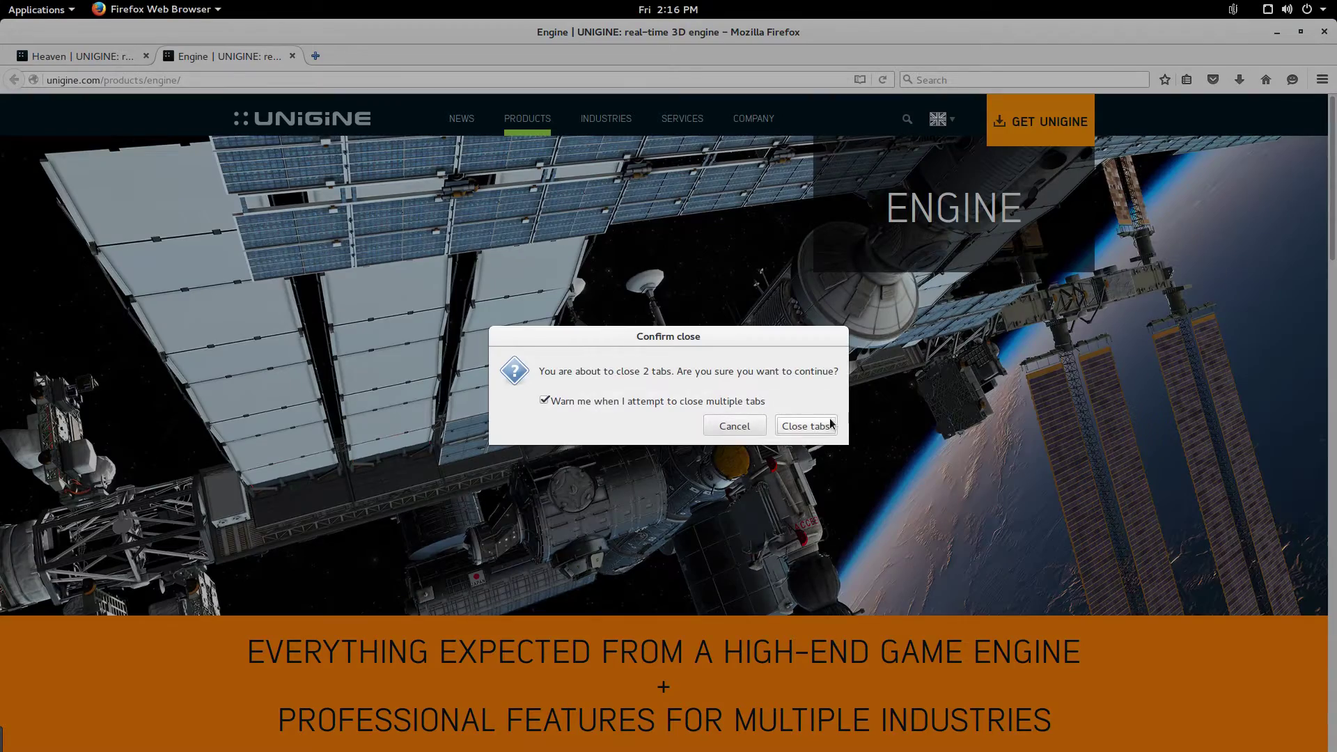
Confirm closing both Unigine tabs to quit Firefox
click(830, 424)
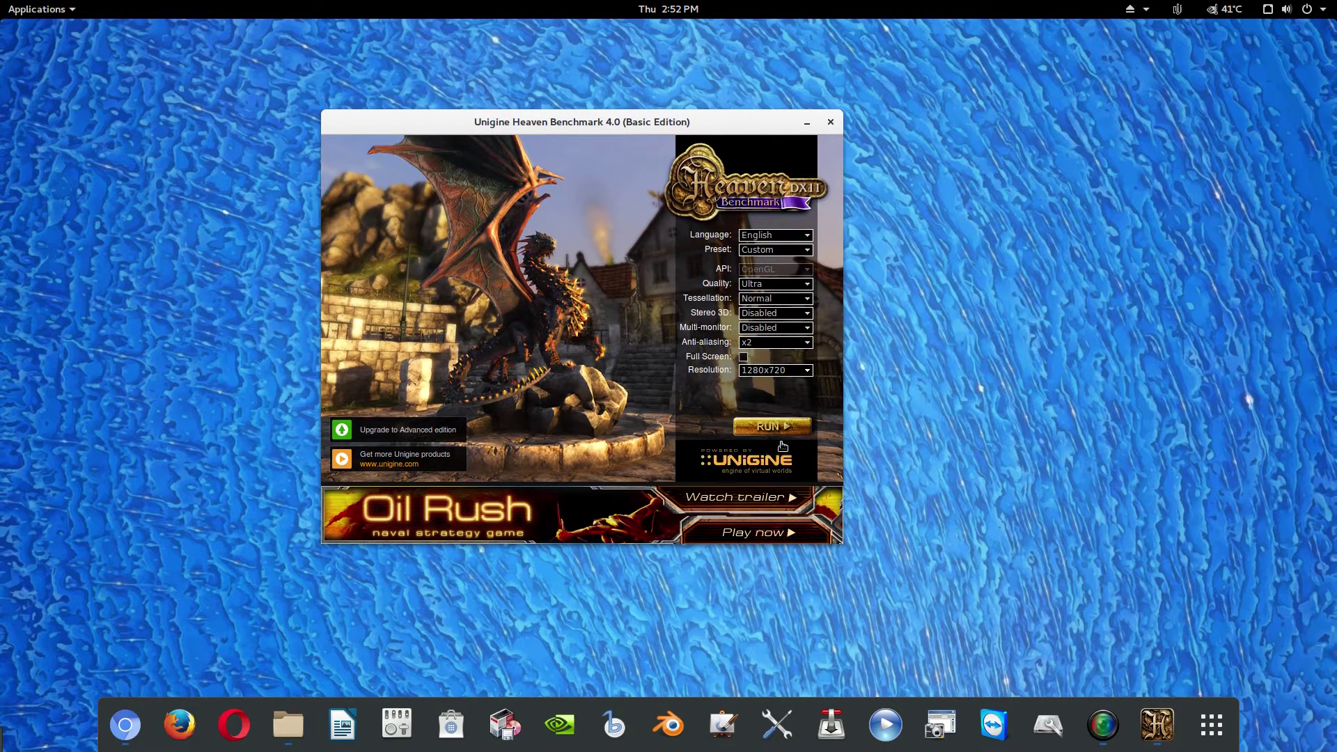
Run the benchmark at Ultra with tessellation and center its window on screen
click(782, 424)
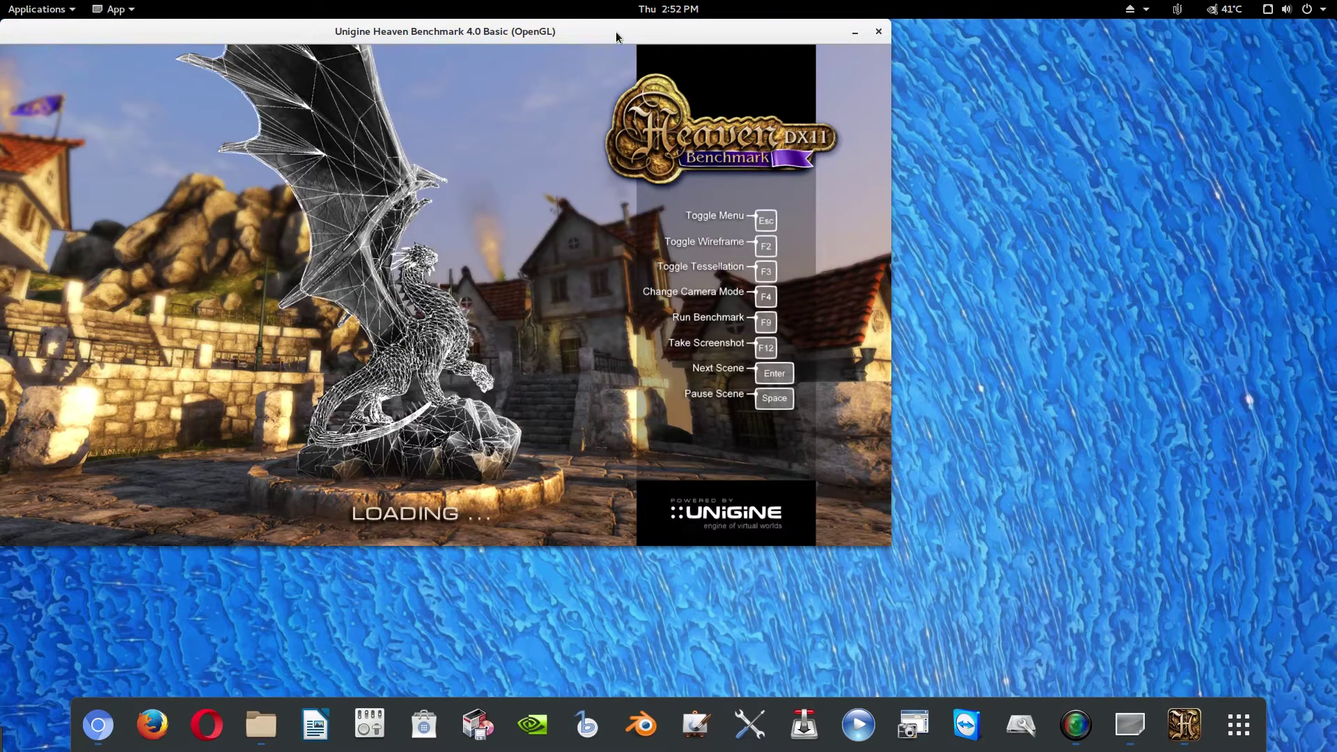
drag(613, 36, 829, 115)
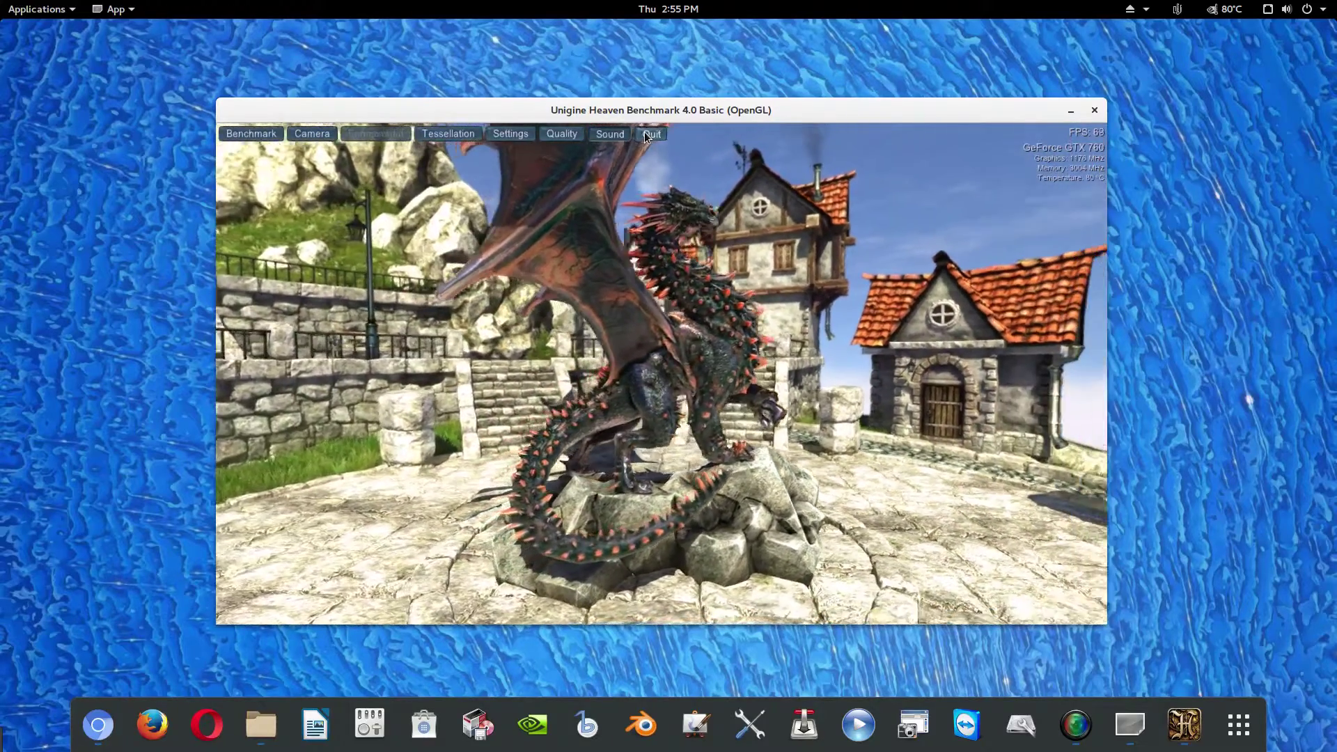
Quit the benchmark, confirm Yes, and dismiss the credits screen to reach the launcher
click(647, 135)
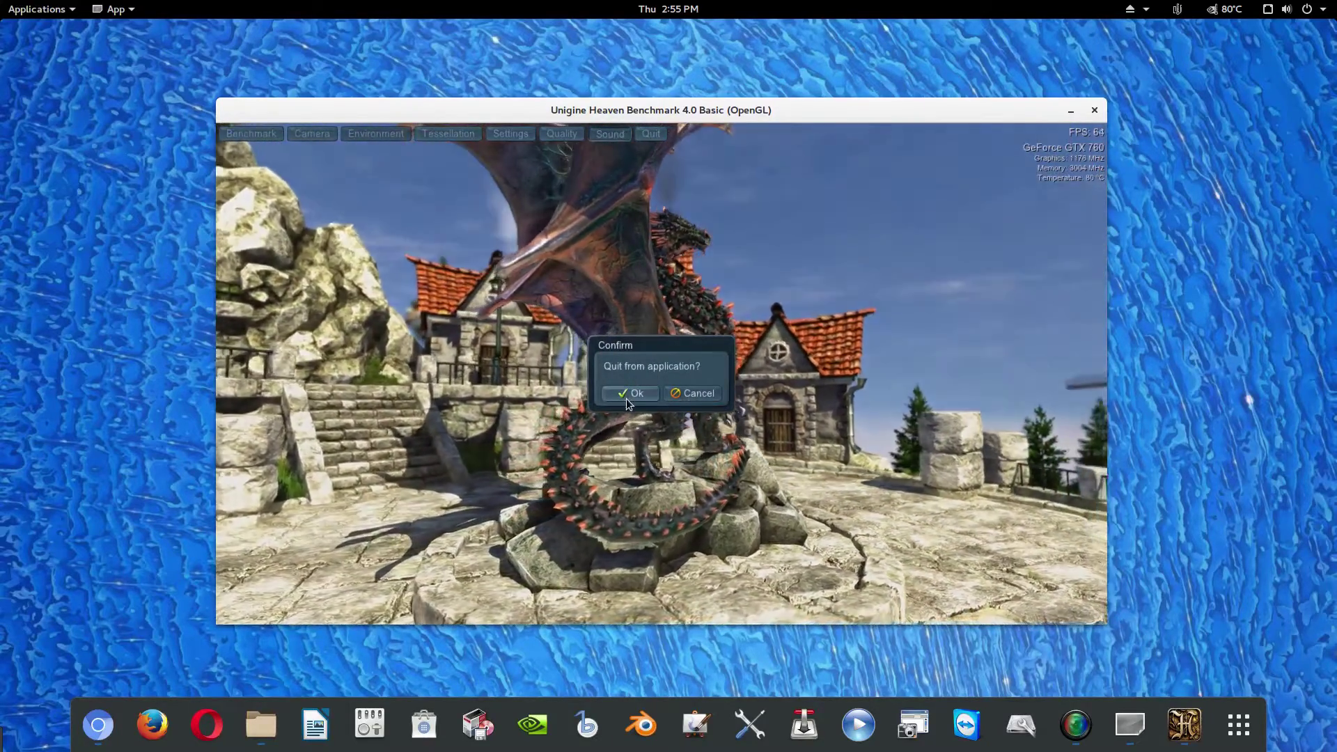
click(631, 393)
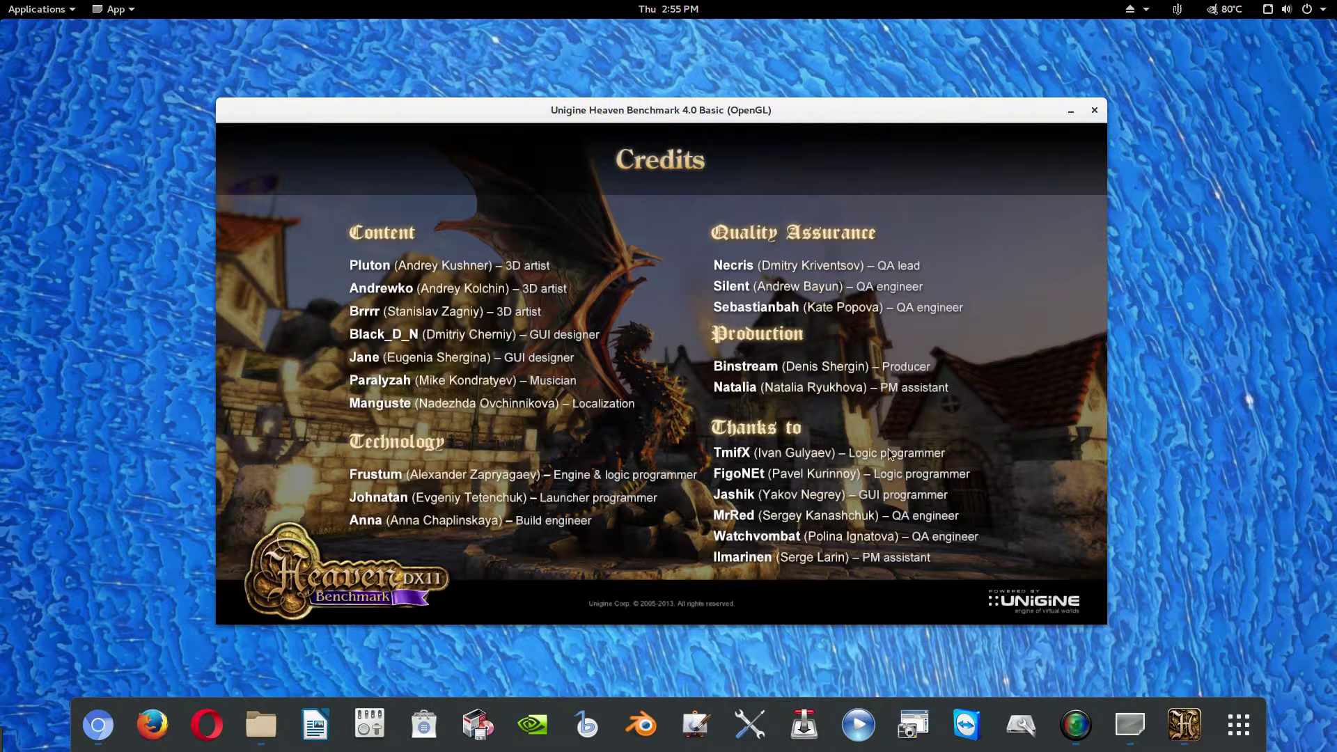
click(1074, 454)
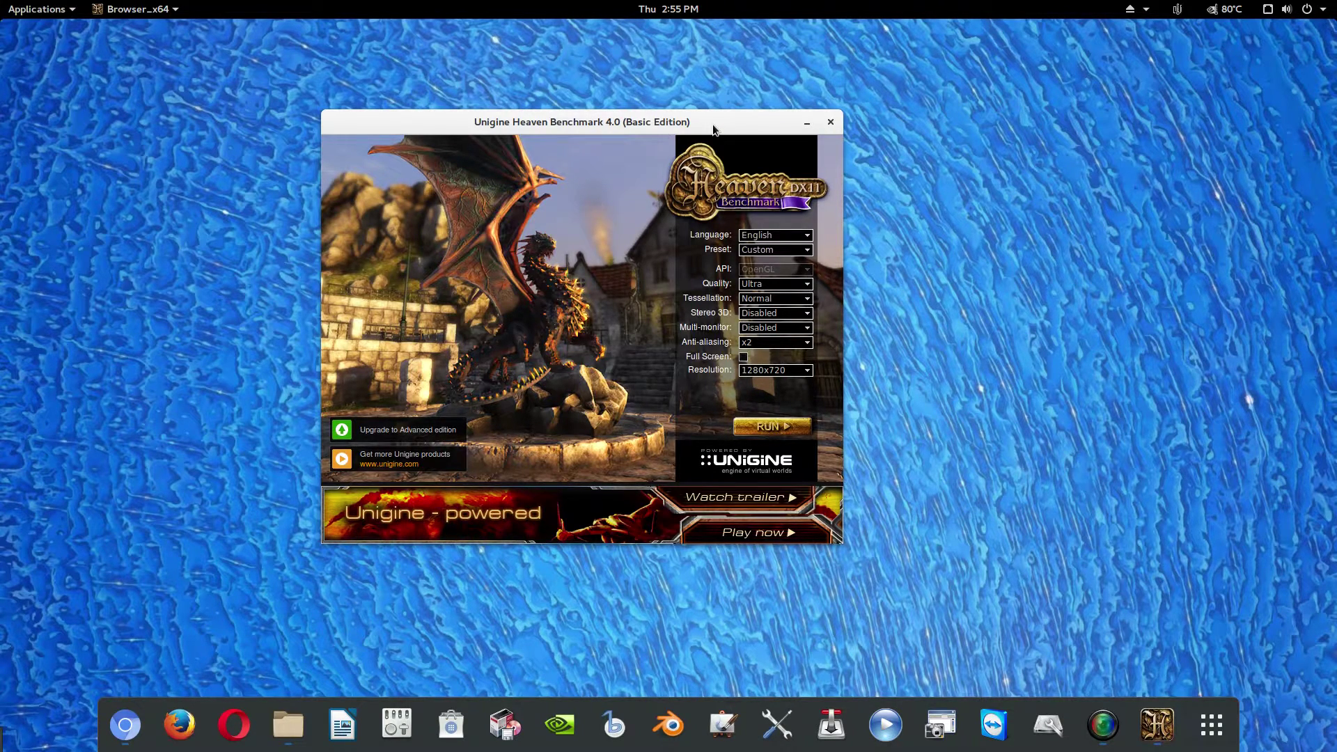
Drag the Heaven launcher window off screen, leaving the empty GNOME desktop
drag(713, 130, 1336, 230)
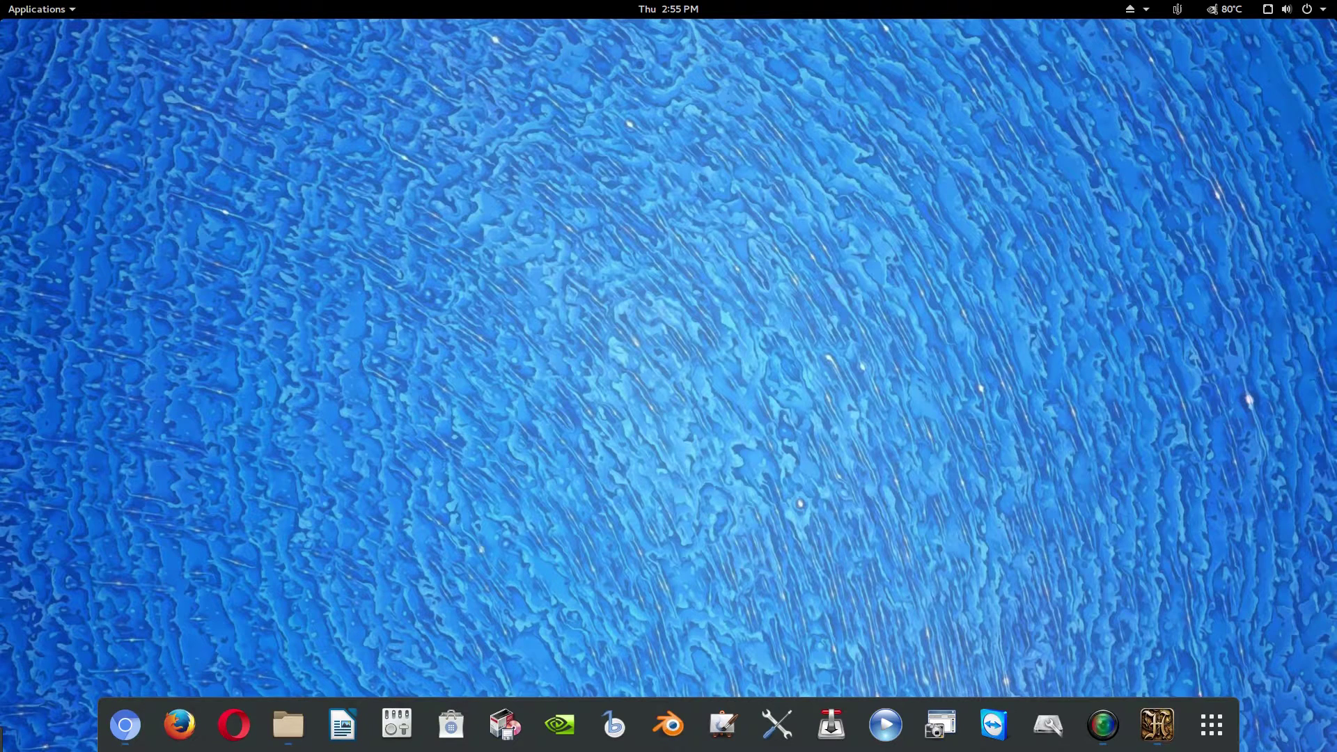